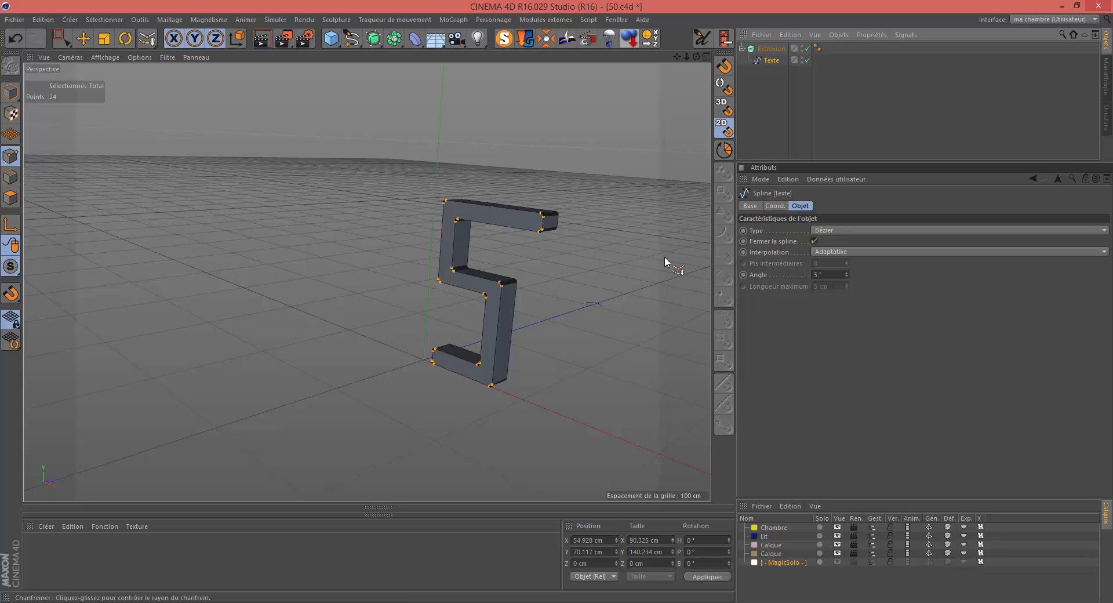
# Step: Set the 5-shaped extrusion's depth along Z to 35 cm
pyautogui.scroll(4, 664, 256)
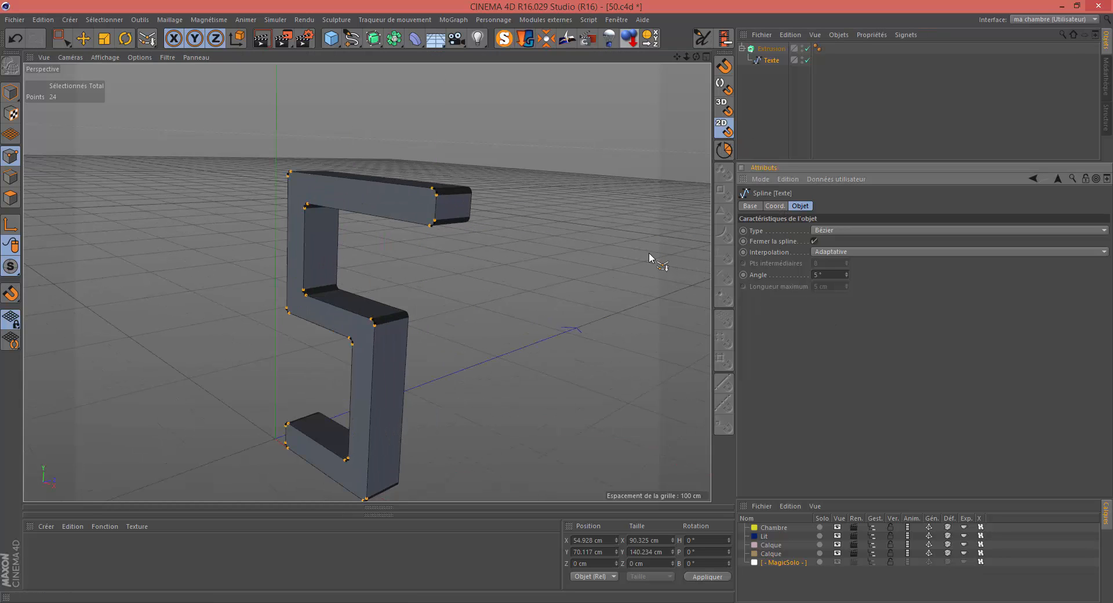
pyautogui.scroll(-2, 534, 278)
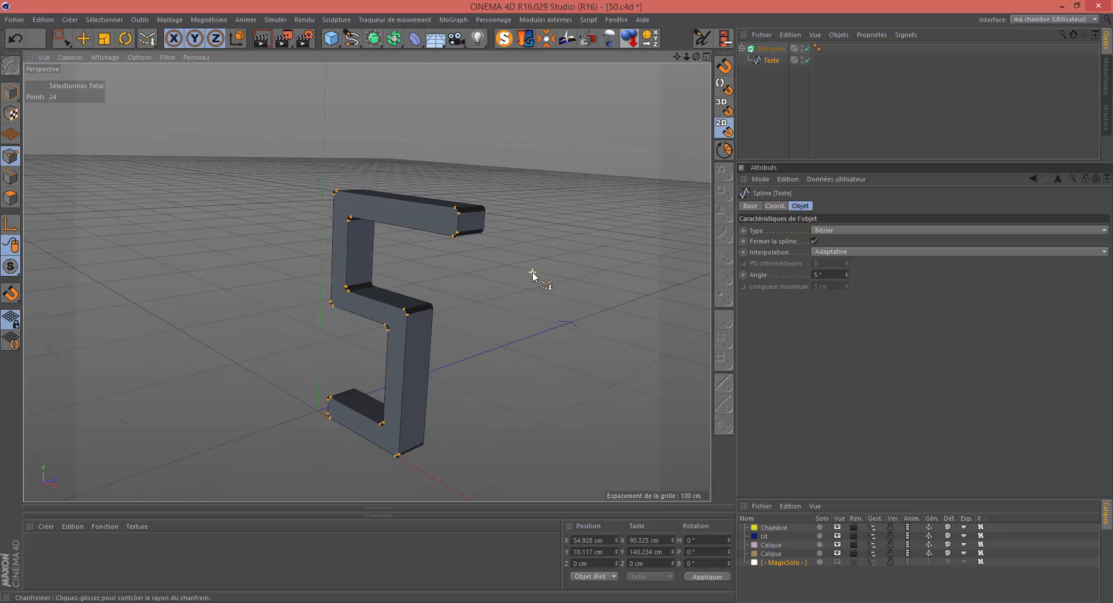
pyautogui.click(771, 50)
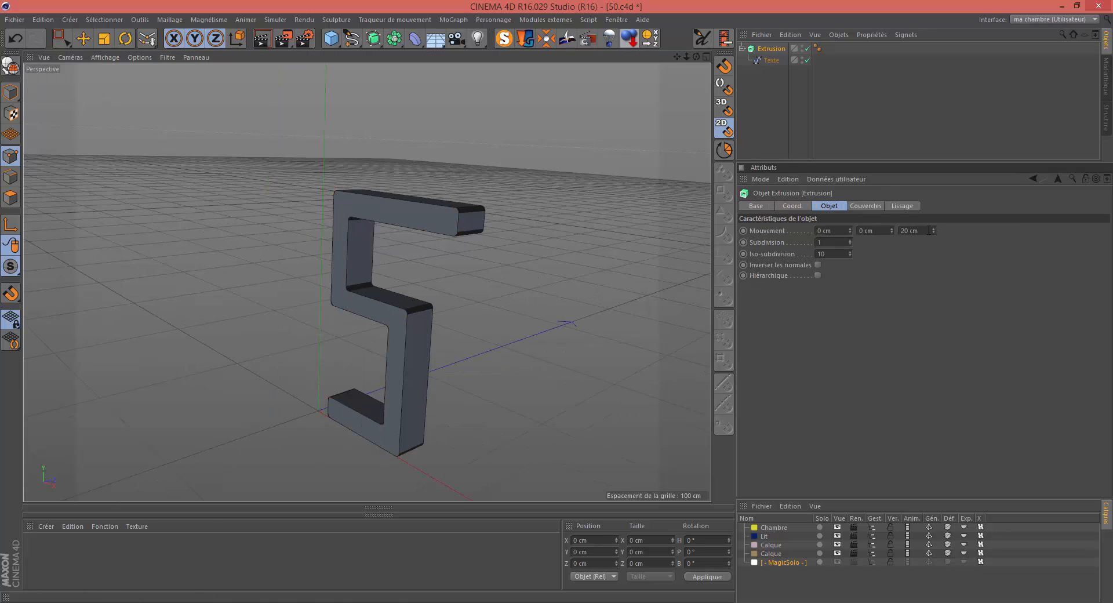
pyautogui.doubleClick(910, 230)
pyautogui.write('35')
pyautogui.press('Return')
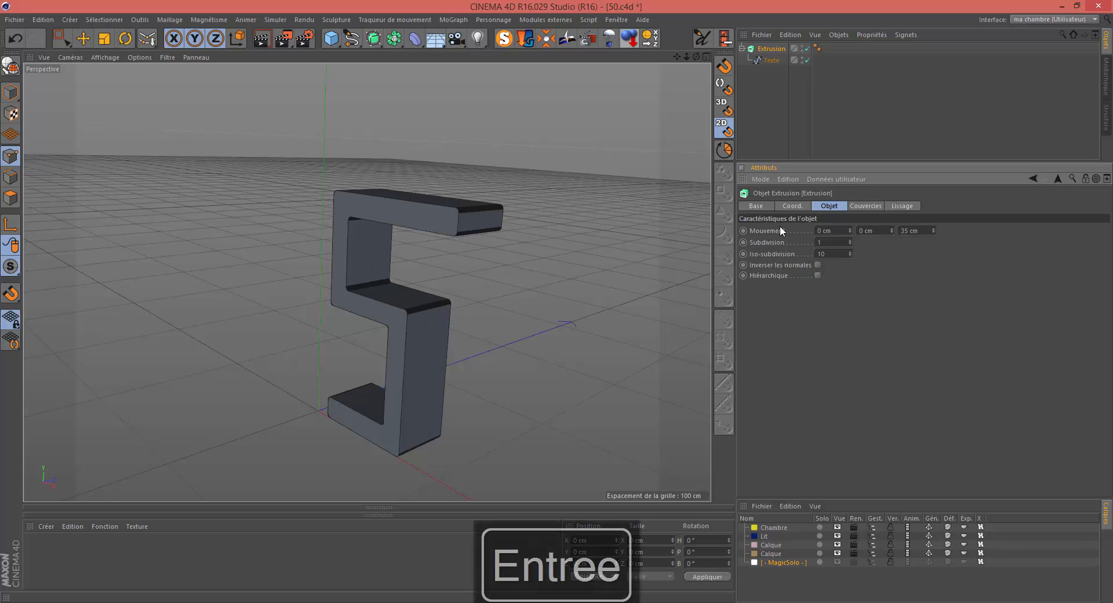
# Step: Set the extrusion's start cap to "Couvercle et biseau"
pyautogui.moveTo(332, 370)
pyautogui.keyDown('alt'); pyautogui.mouseDown()
pyautogui.moveTo(370, 374)
pyautogui.moveTo(351, 365)
pyautogui.mouseUp(); pyautogui.keyUp('alt')
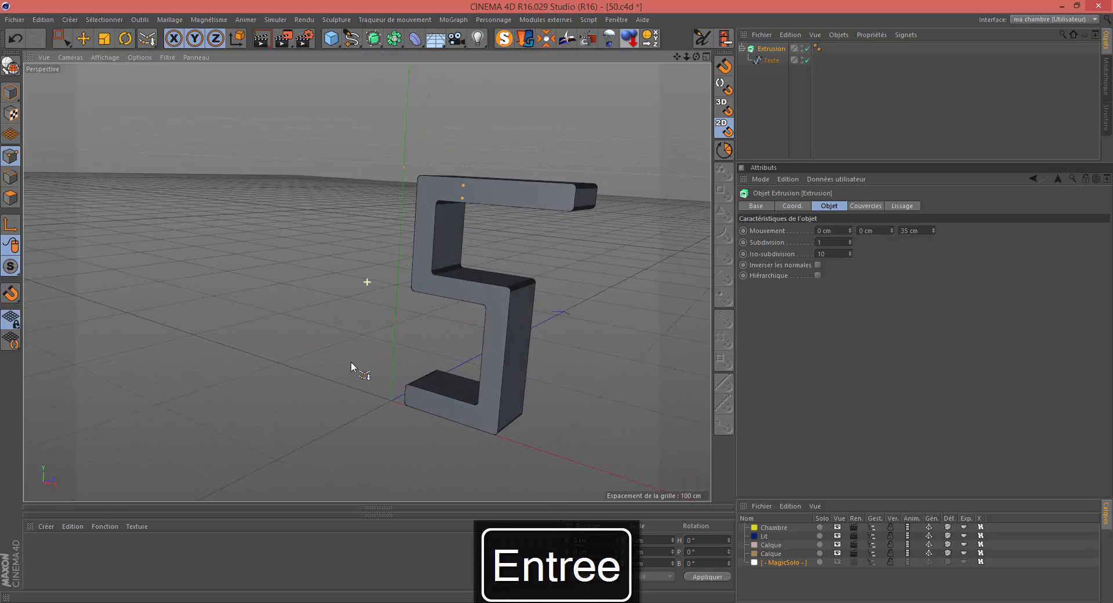
pyautogui.scroll(2, 441, 338)
pyautogui.moveTo(458, 336)
pyautogui.keyDown('alt'); pyautogui.mouseDown()
pyautogui.moveTo(482, 342)
pyautogui.moveTo(450, 339)
pyautogui.mouseUp(); pyautogui.keyUp('alt')
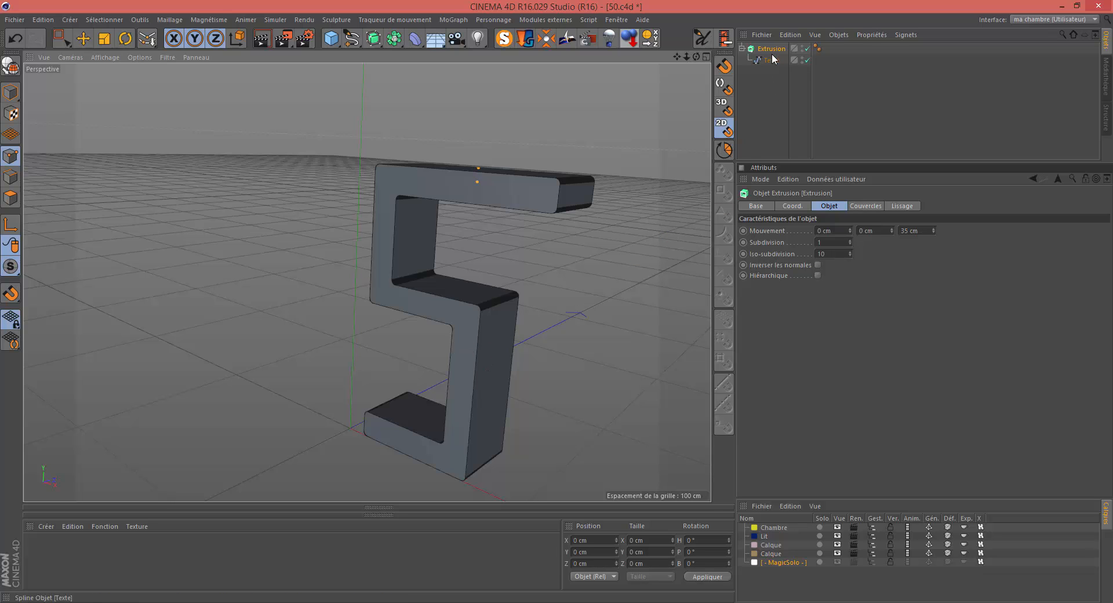
pyautogui.click(869, 205)
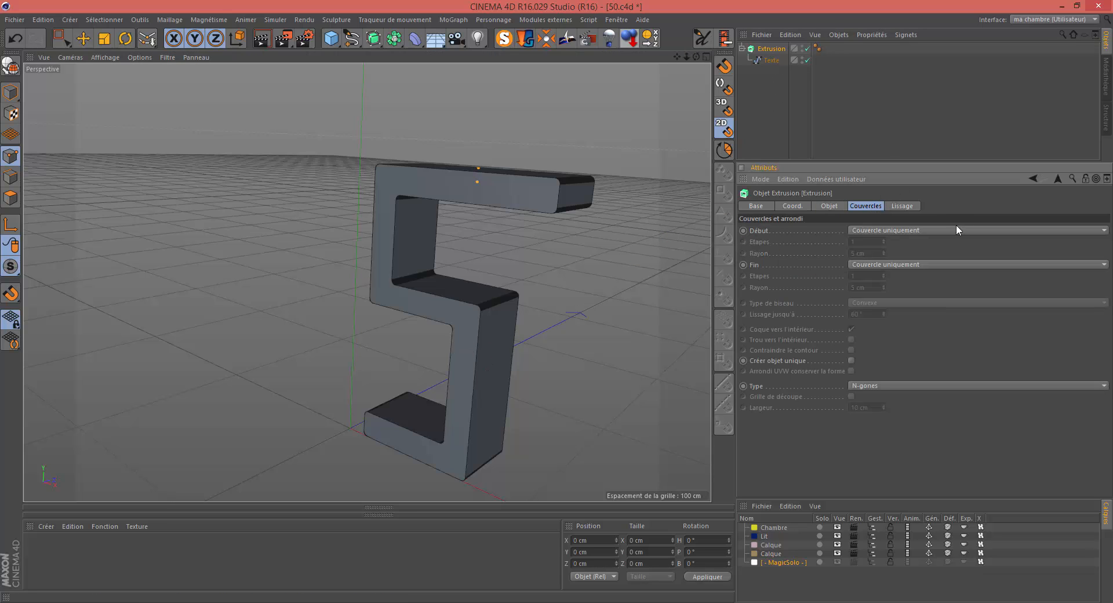
pyautogui.click(930, 230)
pyautogui.click(934, 277)
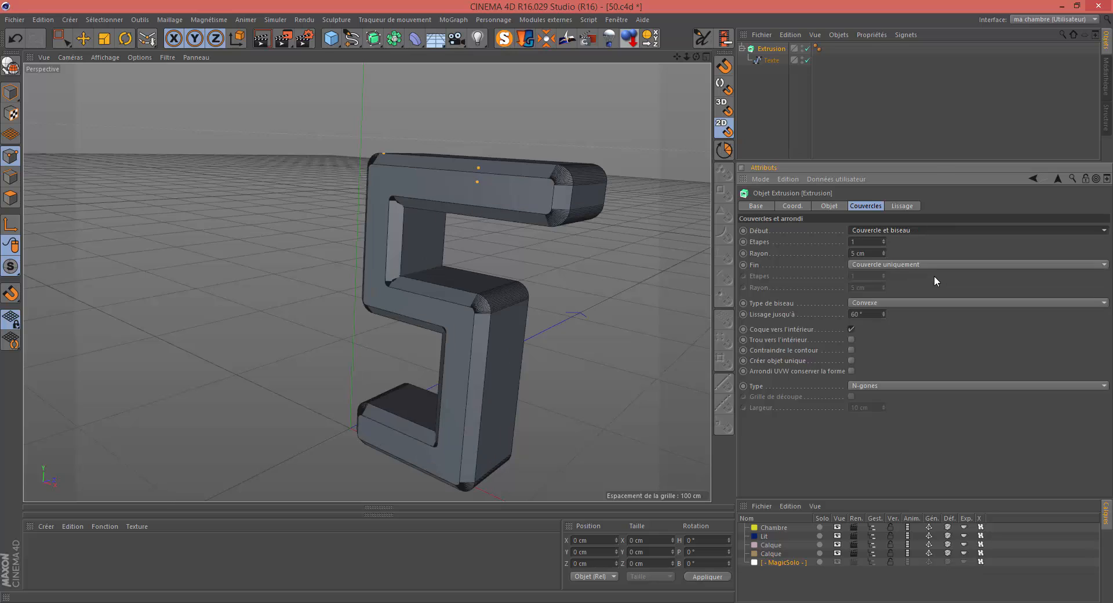
# Step: Give the start cap's bevel 3 steps and a 1 cm radius
pyautogui.moveTo(883, 254); pyautogui.dragTo(884, 255)
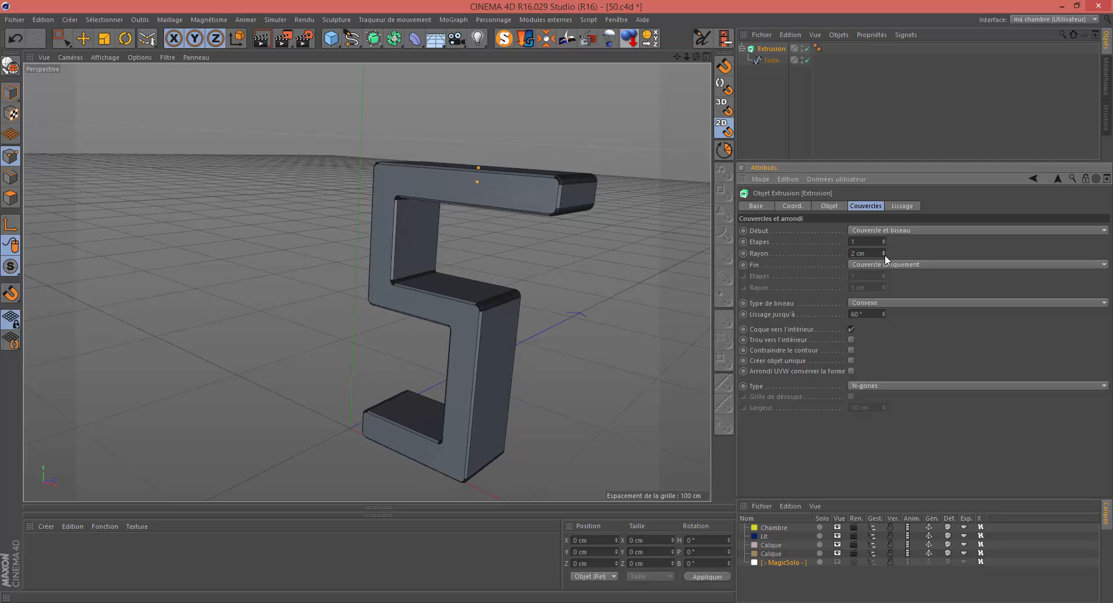
pyautogui.click(884, 240)
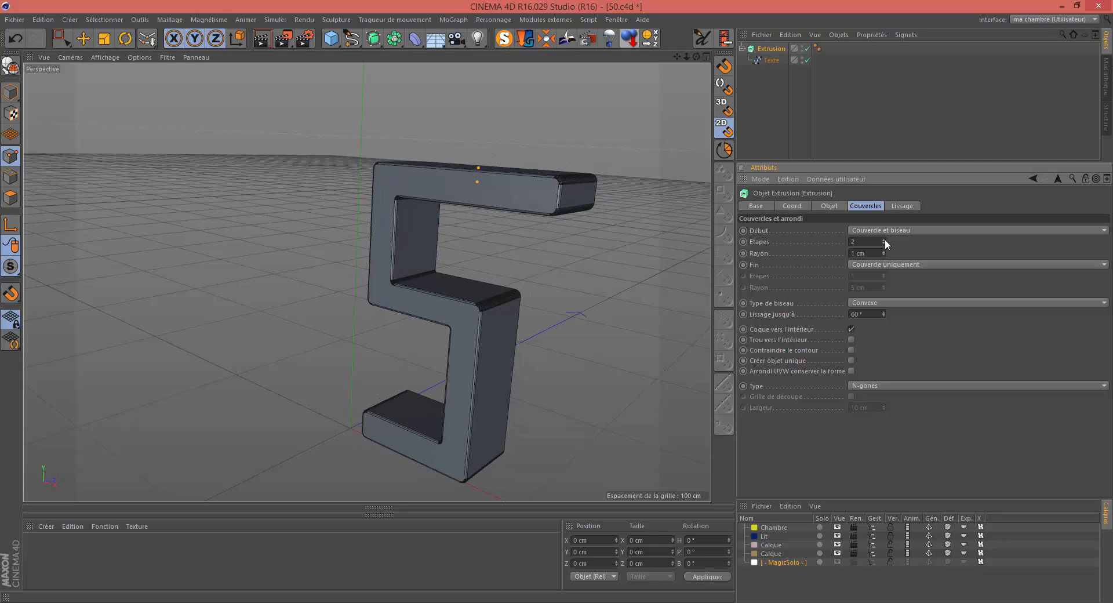
pyautogui.click(884, 240)
pyautogui.click(883, 251)
pyautogui.click(885, 256)
# Step: Render the viewport close up to examine the extrusion's rounded edges
pyautogui.keyDown('alt'); pyautogui.moveTo(576, 312); pyautogui.dragTo(390, 267); pyautogui.keyUp('alt')
pyautogui.scroll(5, 540, 266)
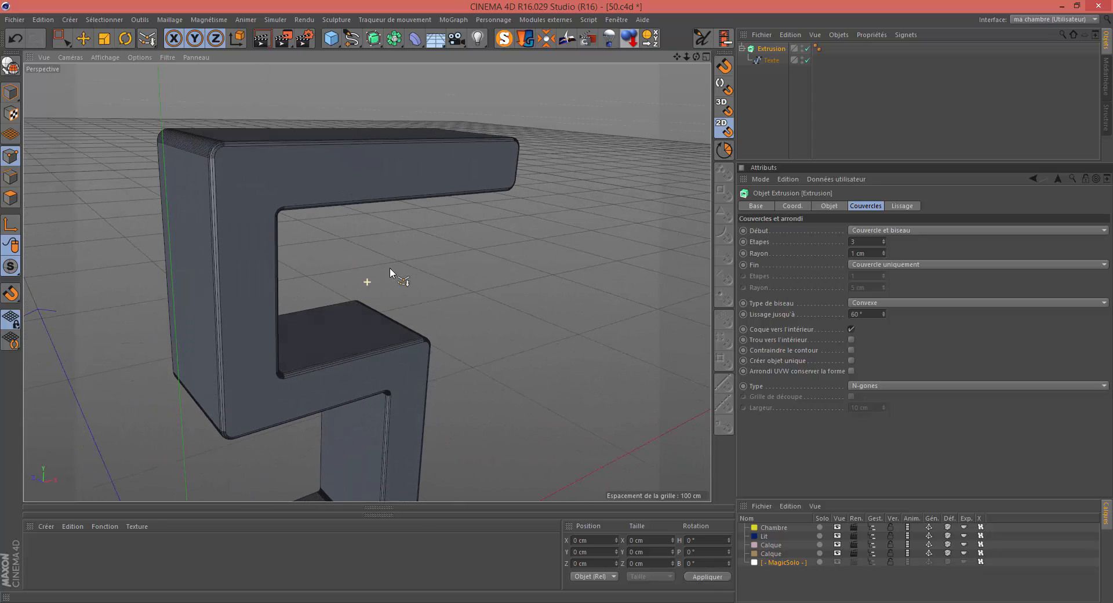
pyautogui.hotkey('ctrl', 'r')
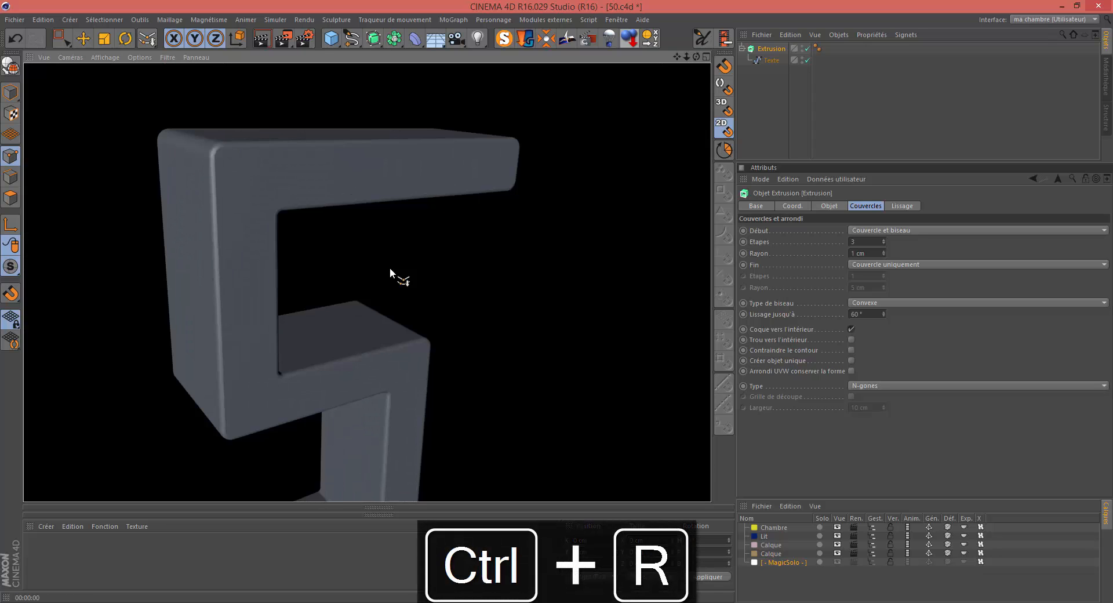
pyautogui.scroll(-8, 390, 266)
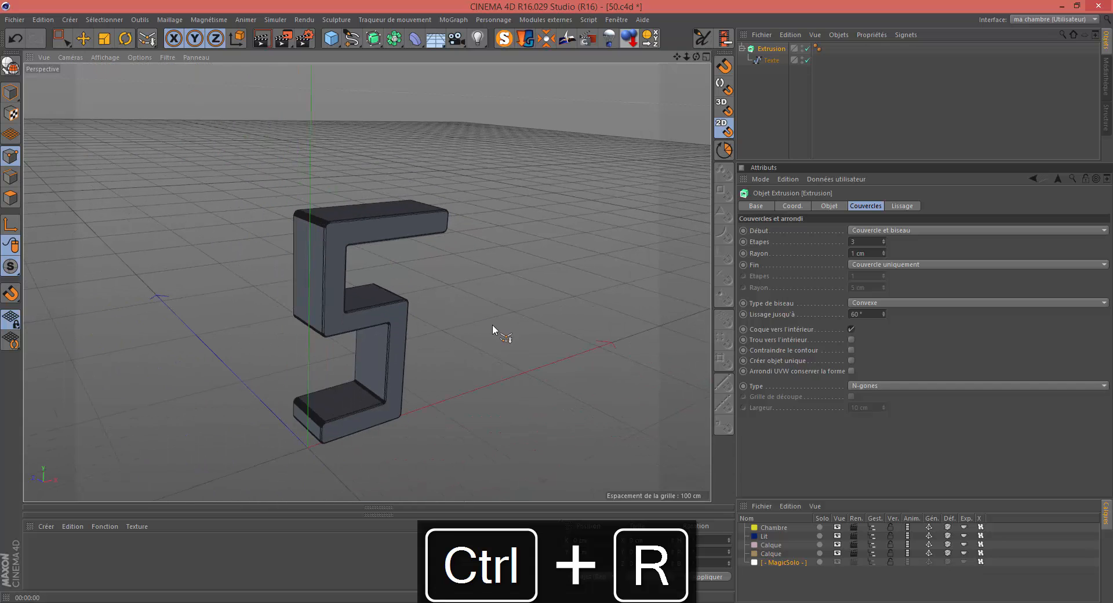
pyautogui.keyDown('alt'); pyautogui.moveTo(460, 327); pyautogui.dragTo(386, 310); pyautogui.keyUp('alt')
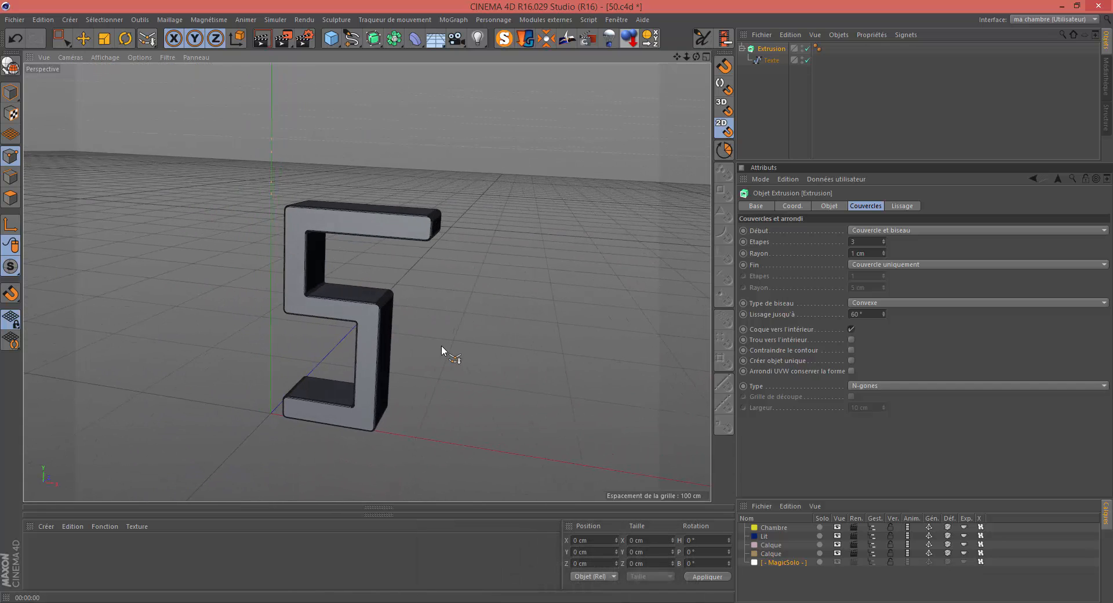
# Step: Leave solo mode to show the whole bedroom and look through the scene camera
pyautogui.click(504, 38)
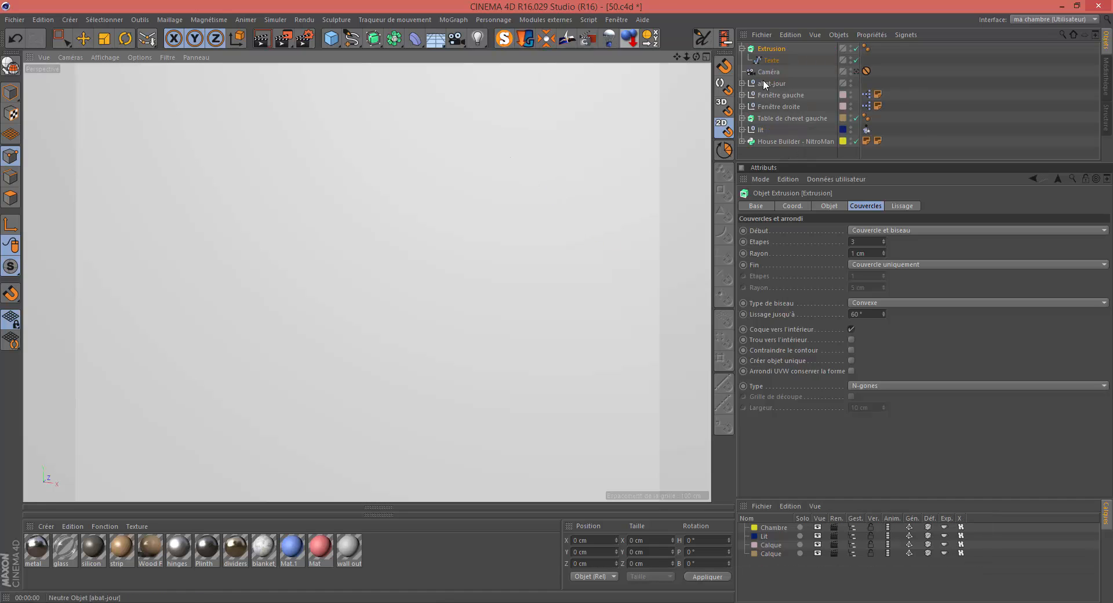
pyautogui.click(750, 71)
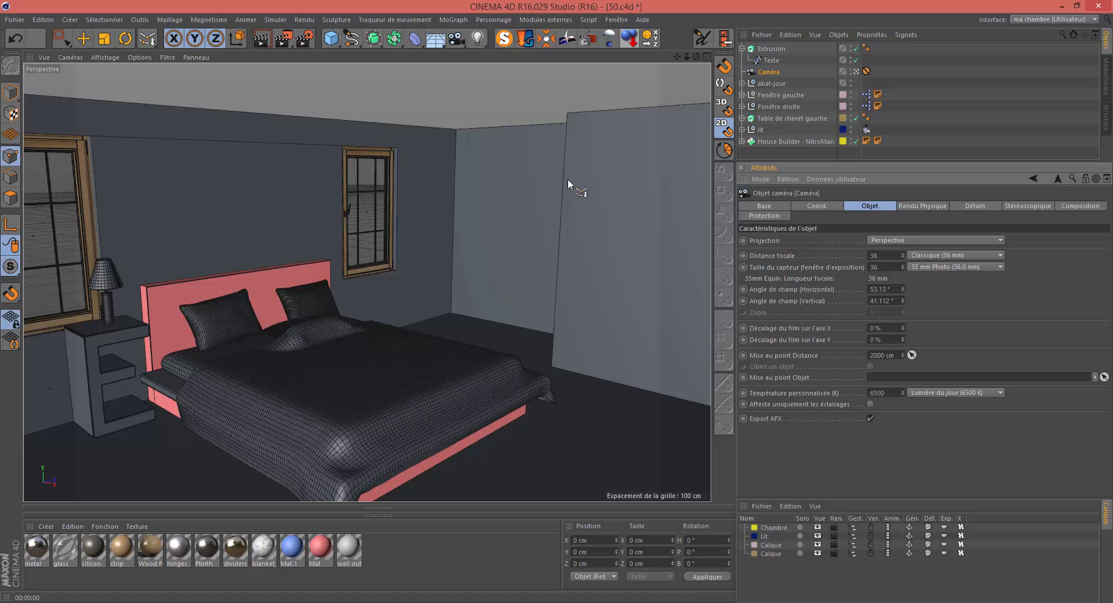
pyautogui.click(650, 38)
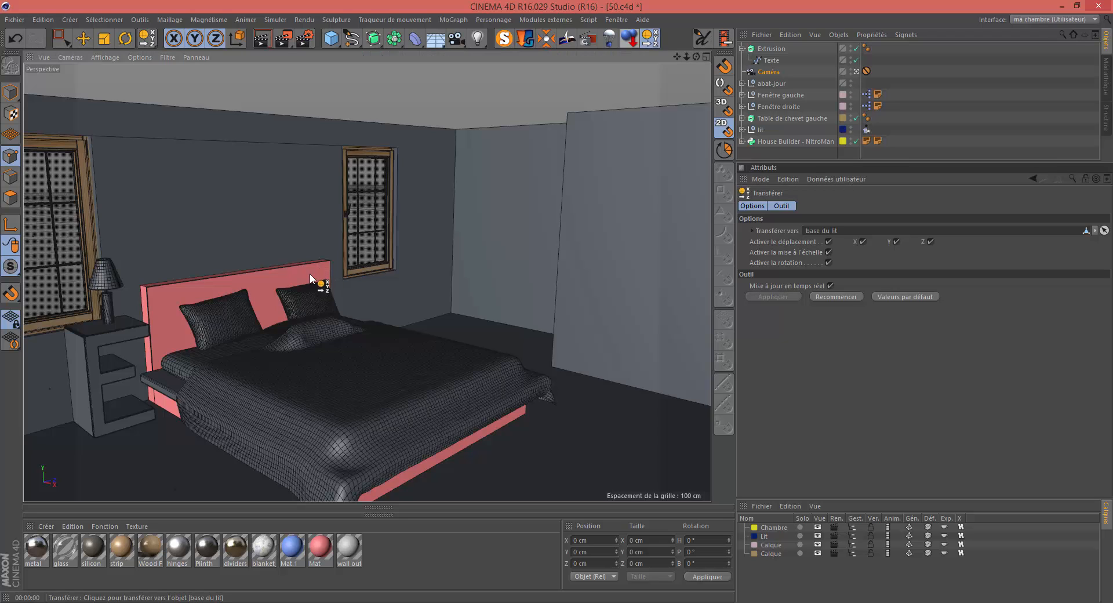
# Step: Rename the extrusion object as "chevet droite"
pyautogui.click(771, 50)
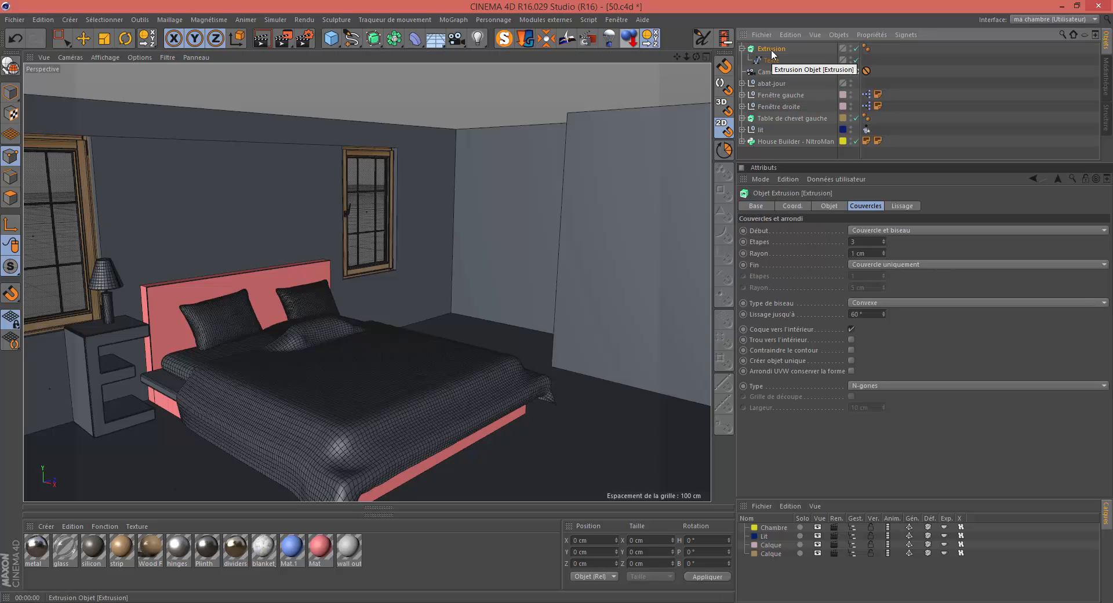
pyautogui.doubleClick(772, 50)
pyautogui.write('chevet gauc')
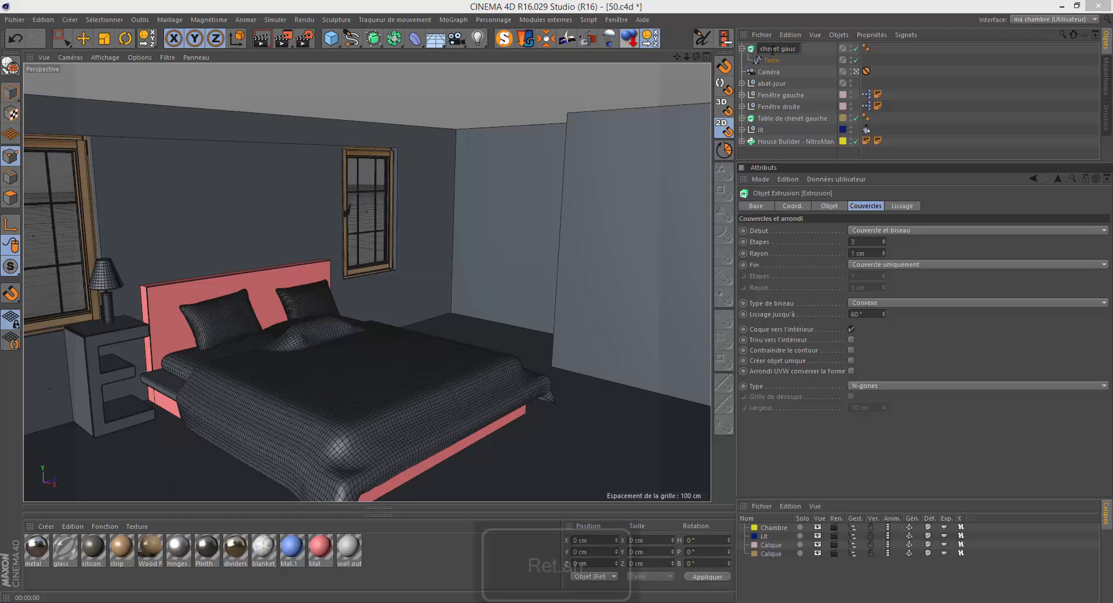
pyautogui.press('BackSpace')
pyautogui.press('BackSpace')
pyautogui.press('BackSpace')
pyautogui.press('BackSpace')
pyautogui.press('BackSpace')
pyautogui.write('droit')
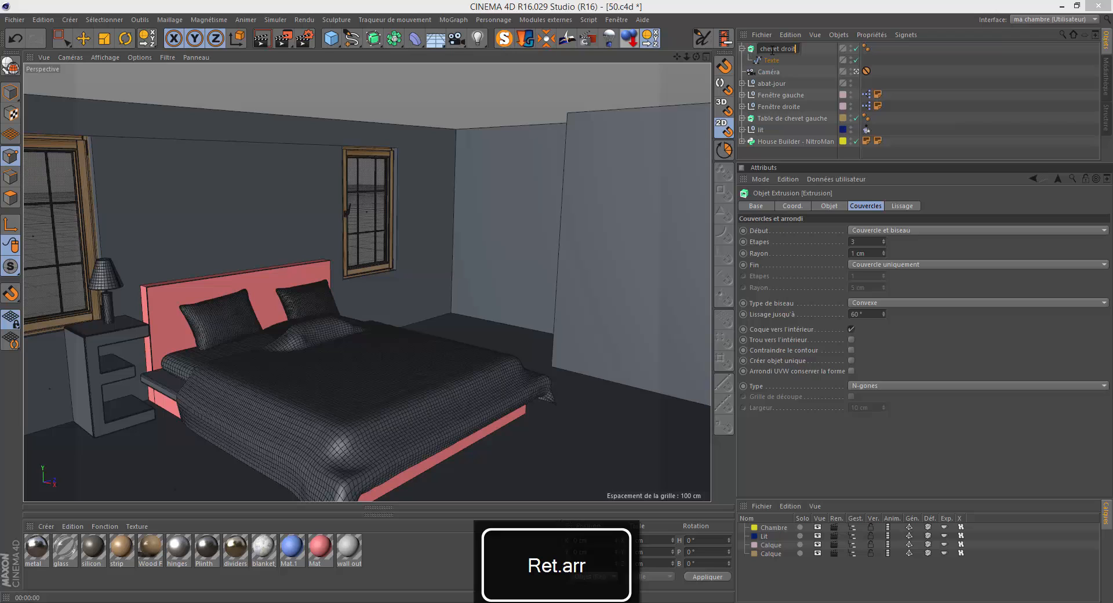
pyautogui.write('e')
pyautogui.press('Return')
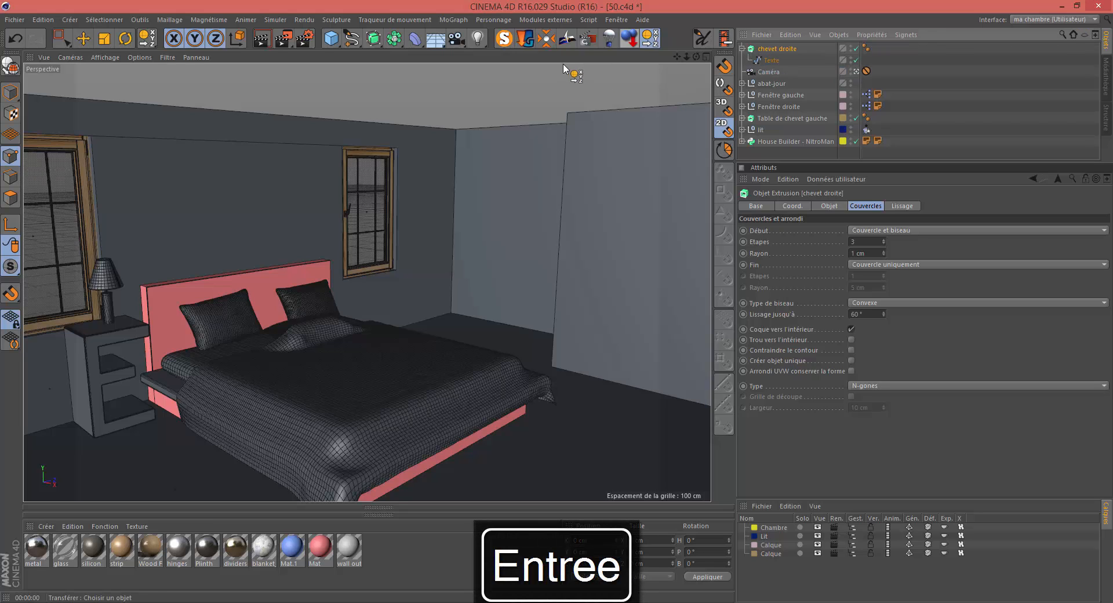
# Step: Transfer the "chevet droite" object to the right window's position and lower it toward the floor
pyautogui.click(650, 39)
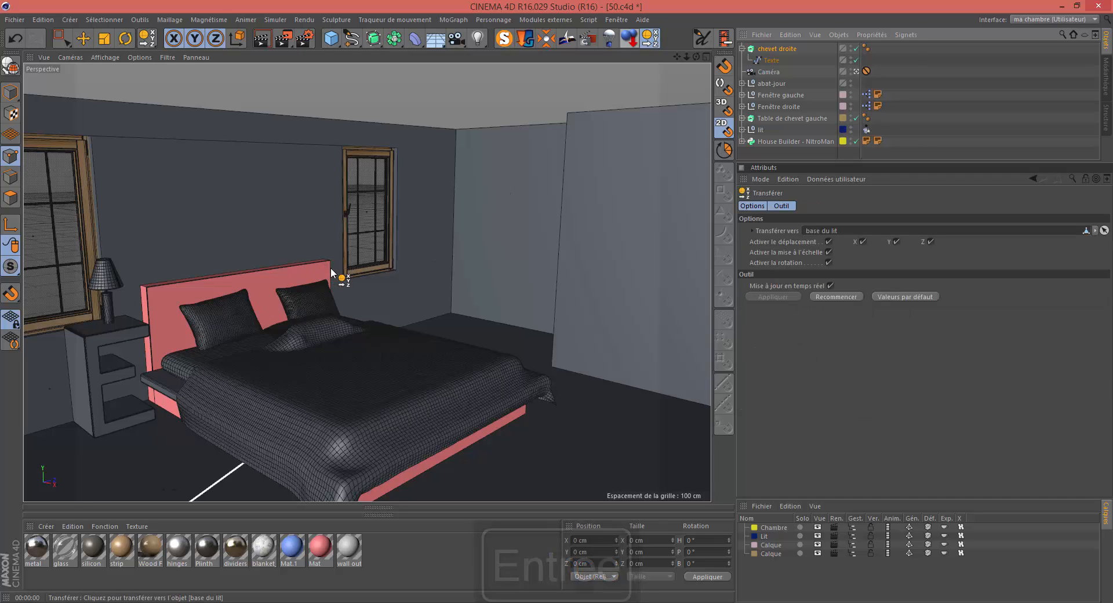
pyautogui.click(350, 275)
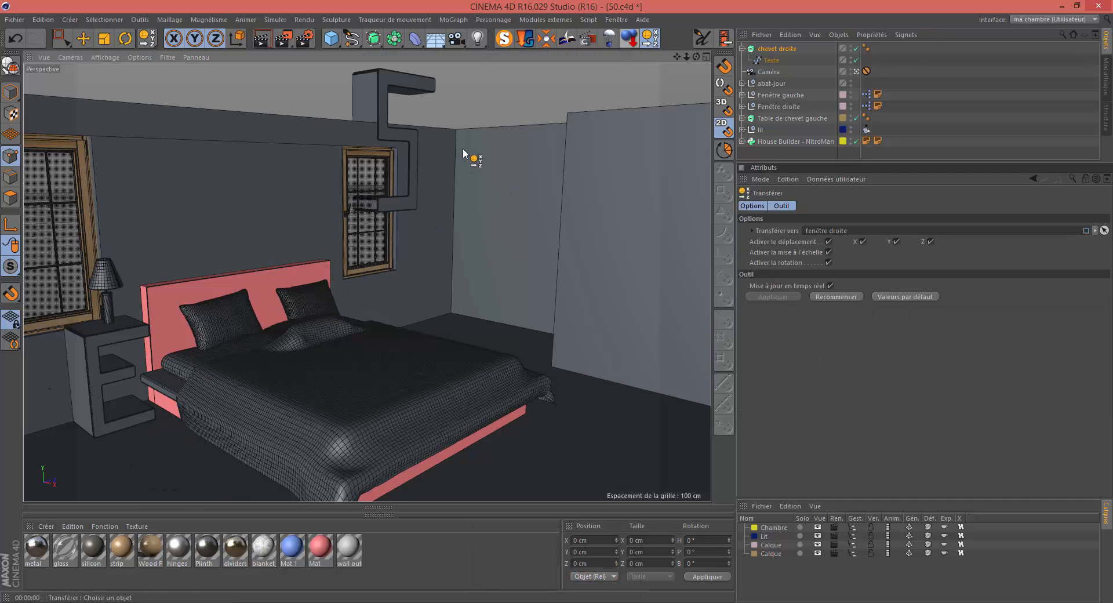
pyautogui.press('e')
pyautogui.moveTo(371, 119); pyautogui.dragTo(376, 246)
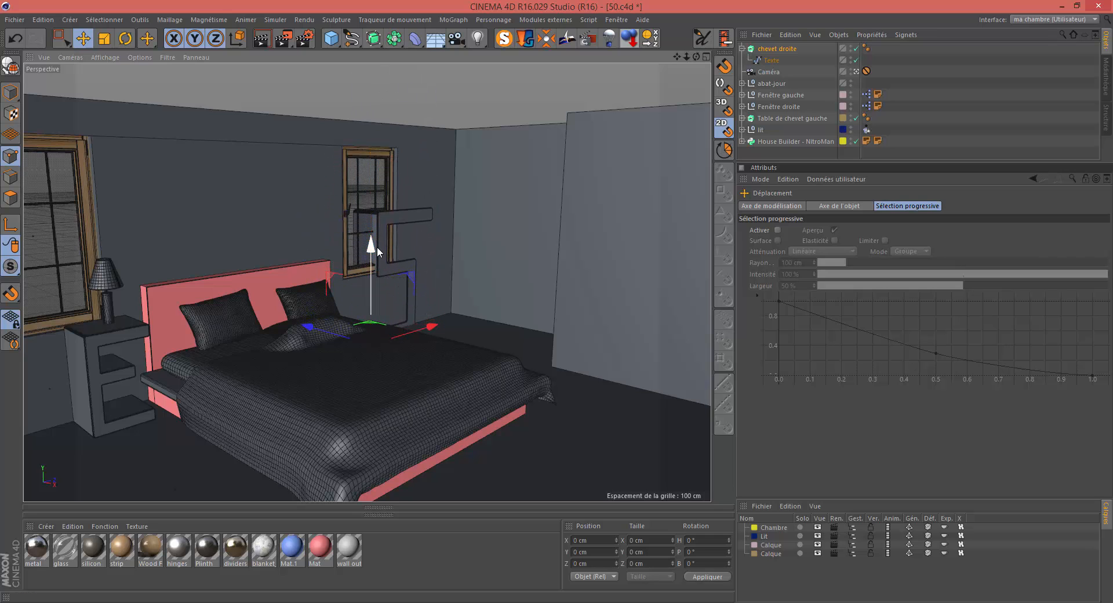
# Step: Frame the whole scene in the top view and hide cameras from its display
pyautogui.press('F2')
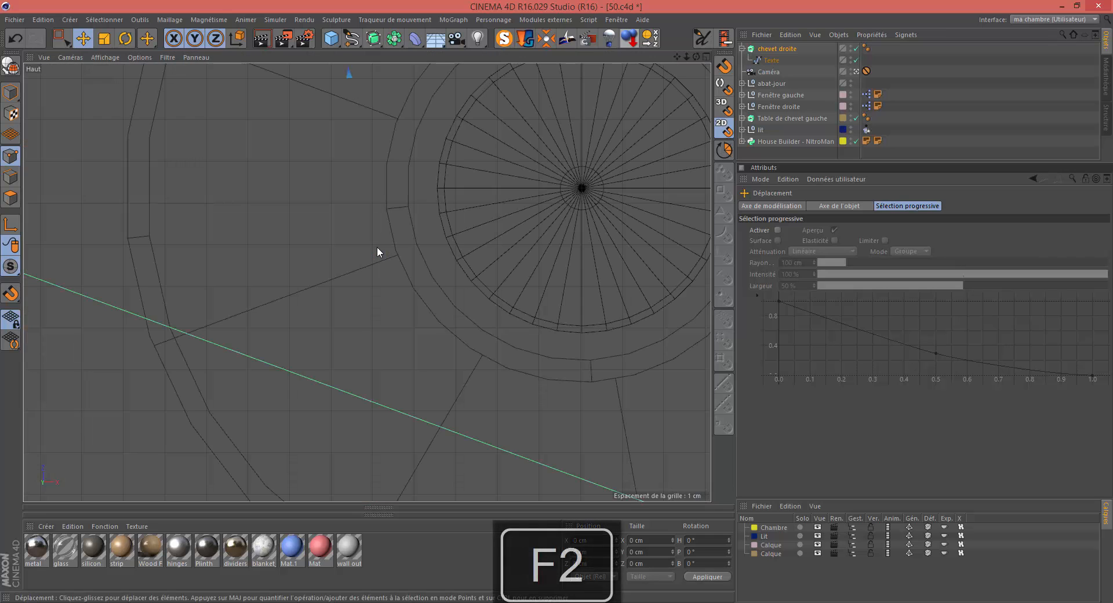
pyautogui.press('h')
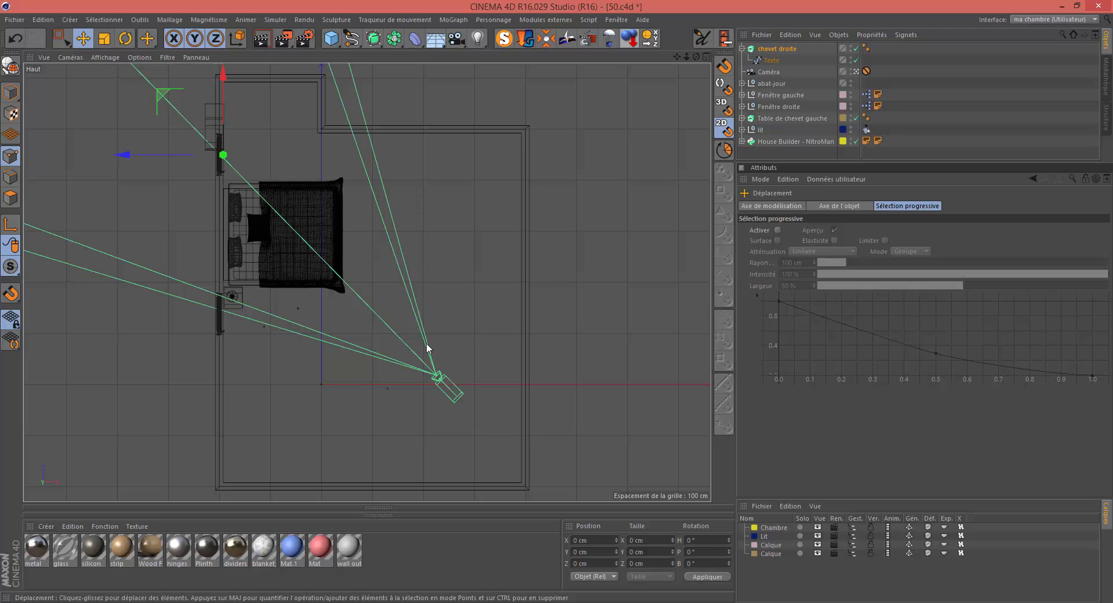
pyautogui.click(167, 57)
pyautogui.click(184, 169)
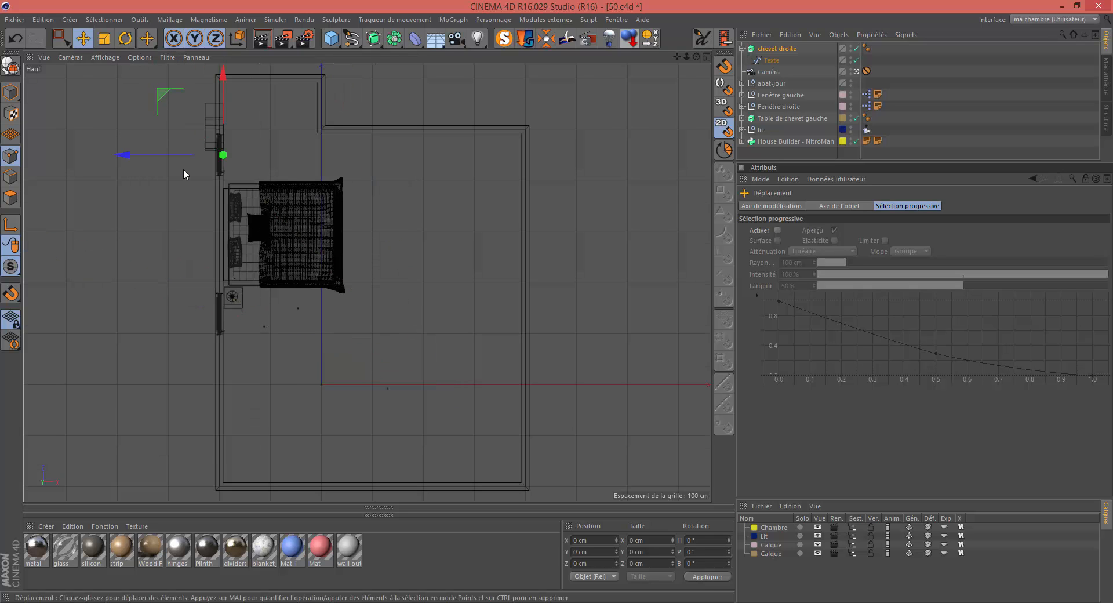
# Step: Move the right nightstand from inside the wall into the room and bring it closer to the bed
pyautogui.scroll(5, 312, 204)
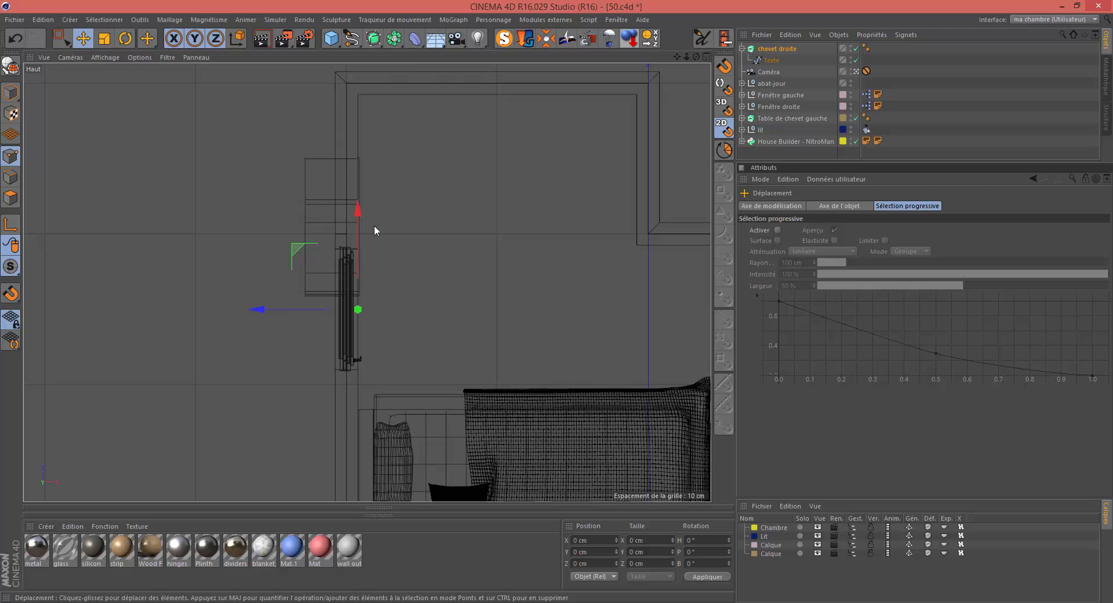
pyautogui.moveTo(255, 310); pyautogui.dragTo(314, 315)
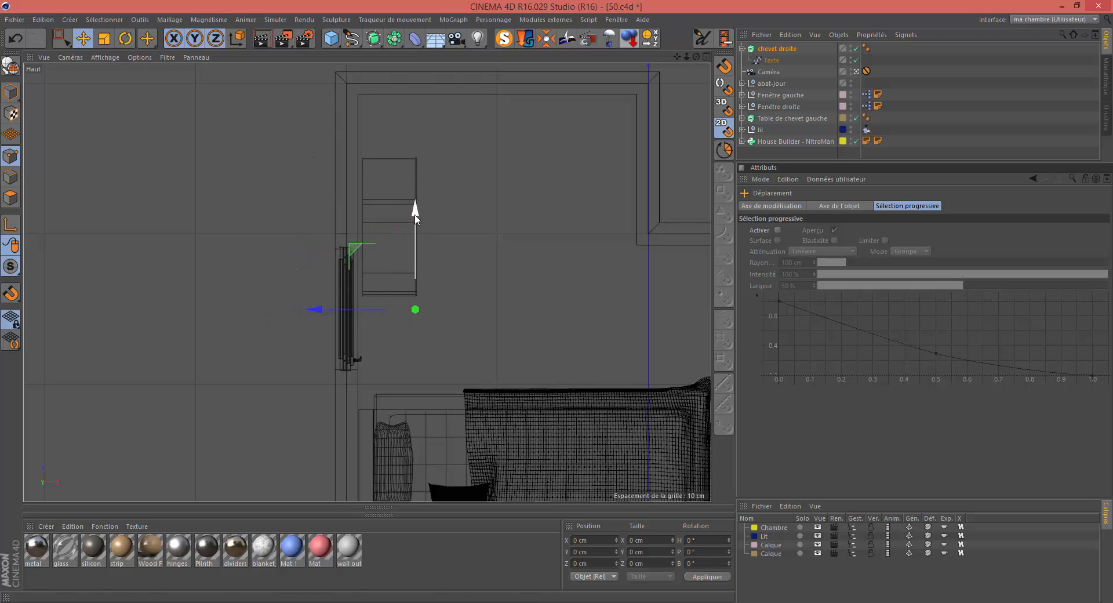
pyautogui.moveTo(415, 215); pyautogui.dragTo(411, 298)
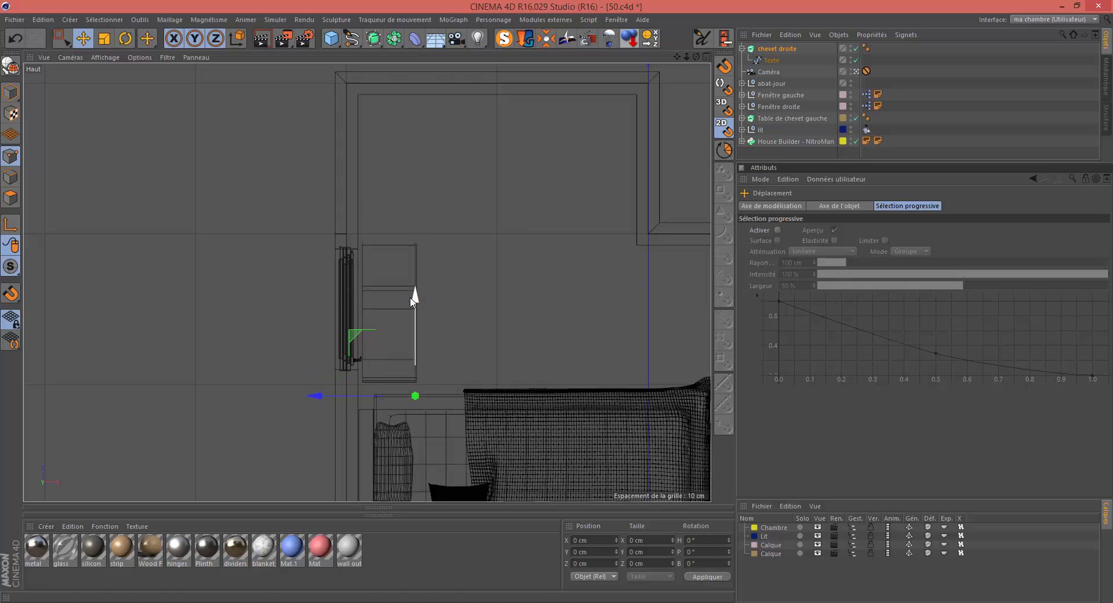
# Step: Scale the right nightstand down uniformly in the perspective view to suit the bed's height
pyautogui.press('F1')
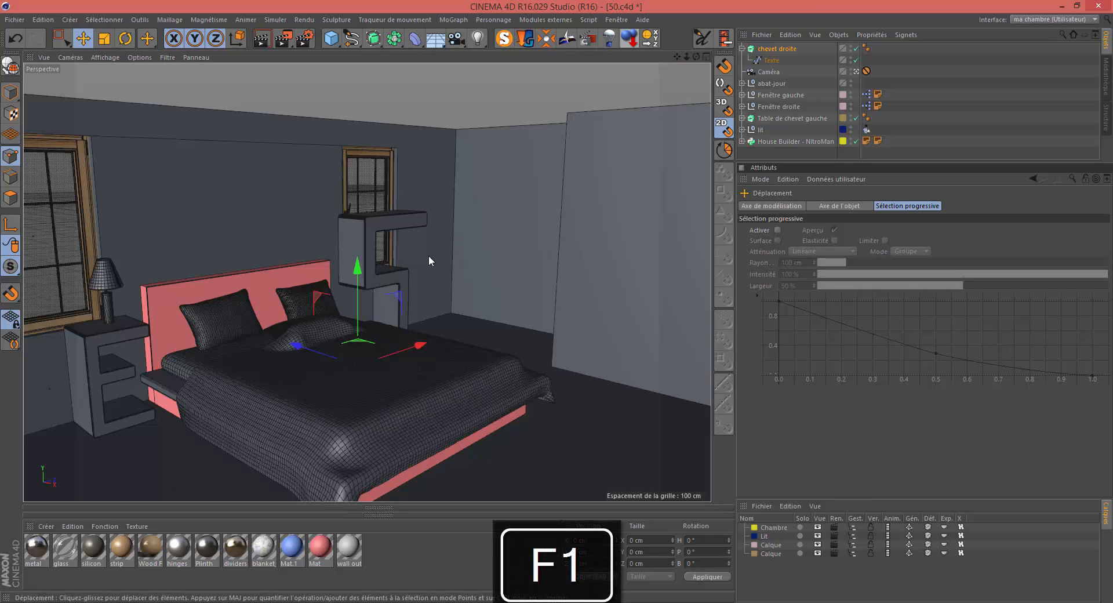
pyautogui.press('t')
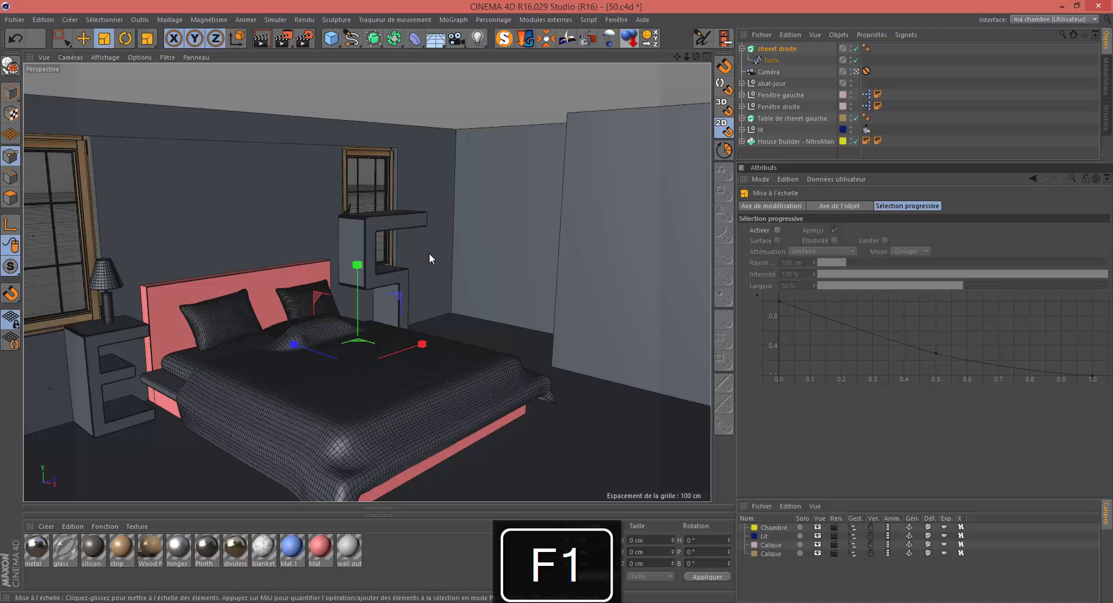
pyautogui.moveTo(480, 256); pyautogui.dragTo(379, 382)
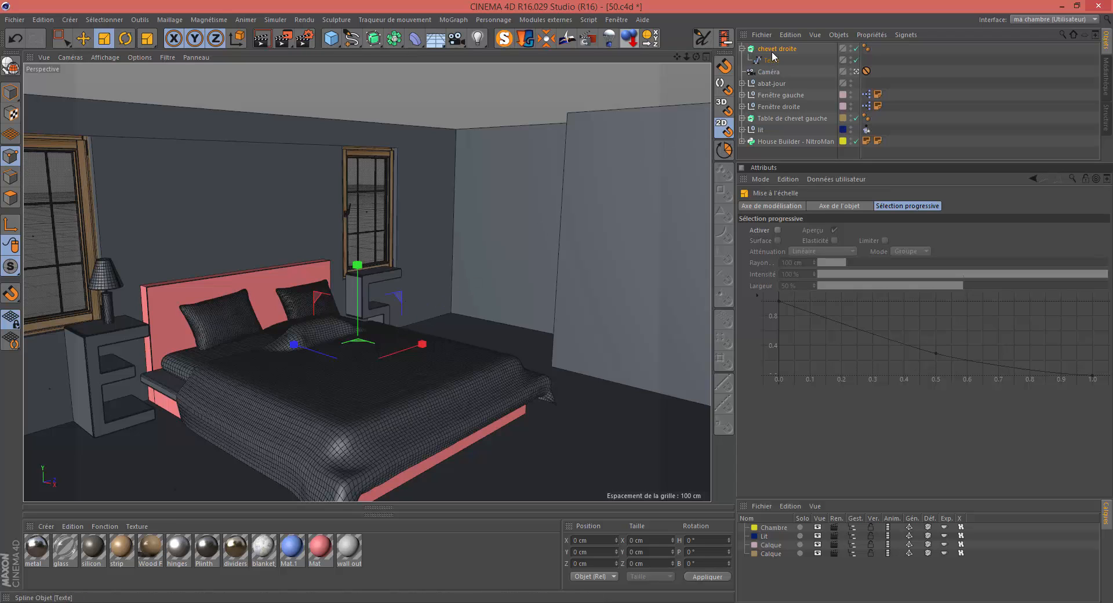
# Step: Leave the camera view, then move the right nightstand up and away from the bed and scale it down along its height only
pyautogui.click(856, 72)
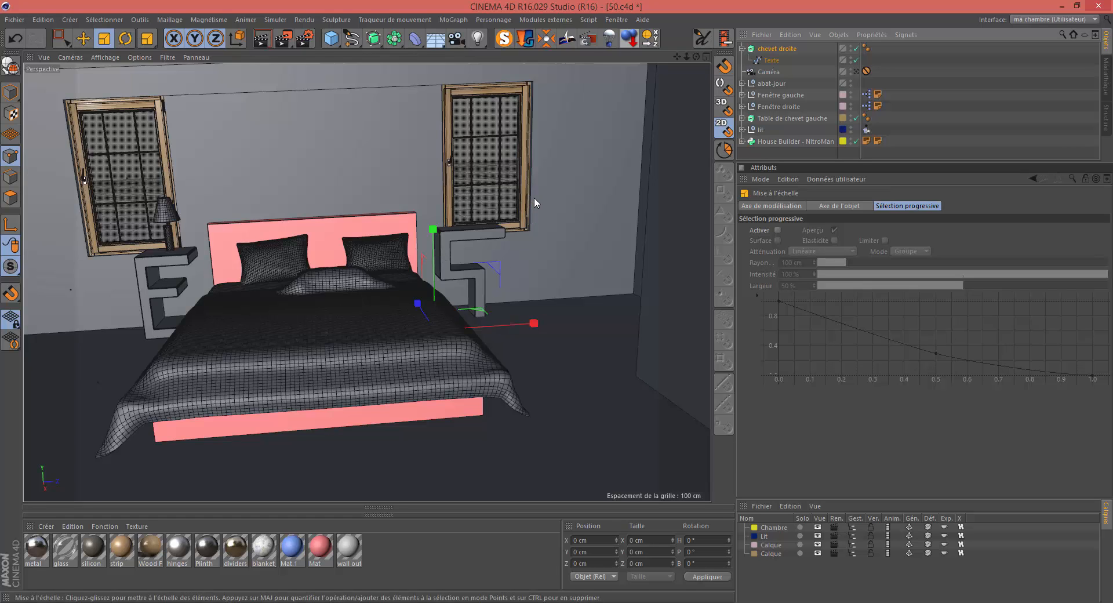
pyautogui.press('e')
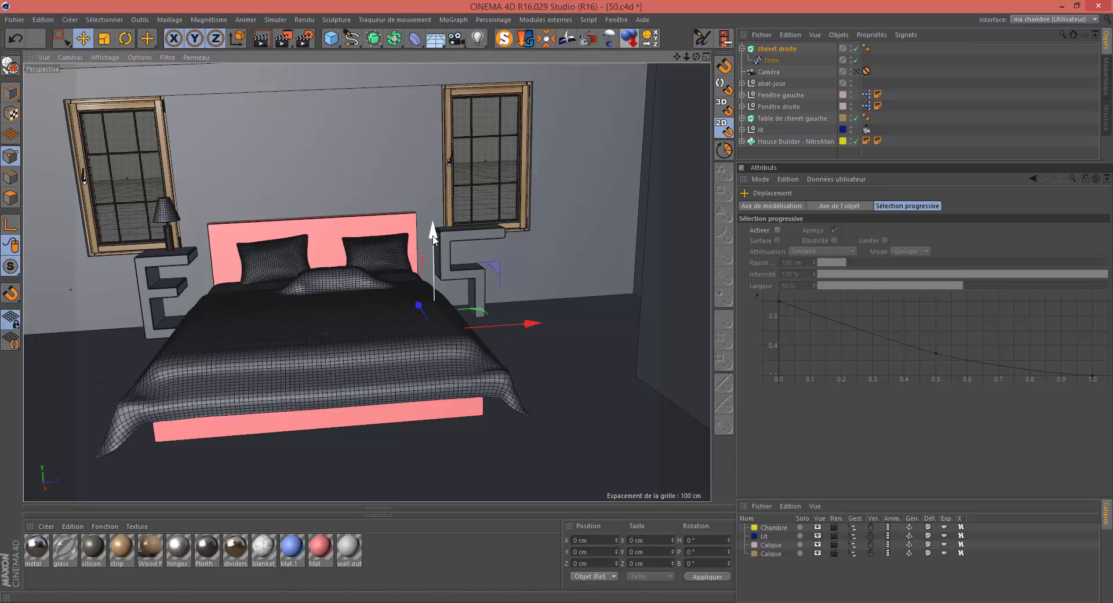
pyautogui.moveTo(433, 236); pyautogui.dragTo(431, 222)
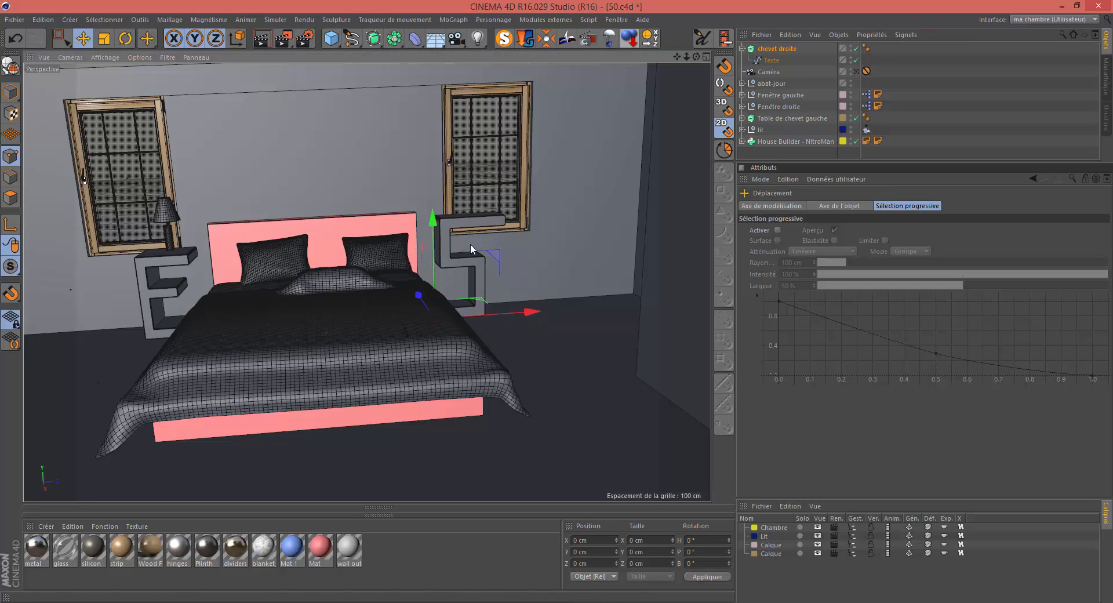
pyautogui.moveTo(529, 314); pyautogui.dragTo(545, 313)
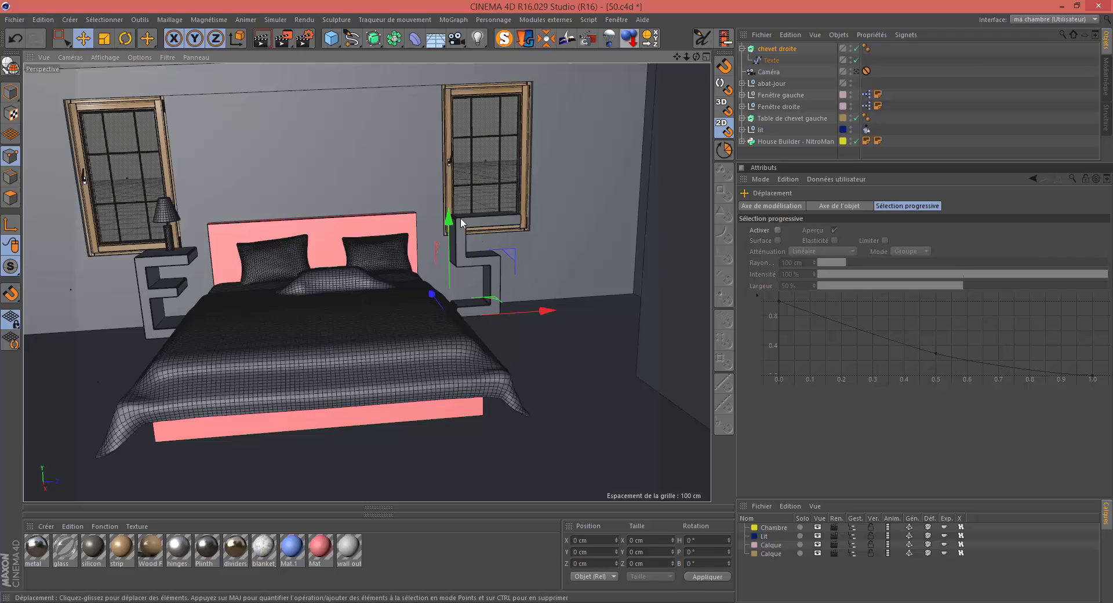
pyautogui.press('t')
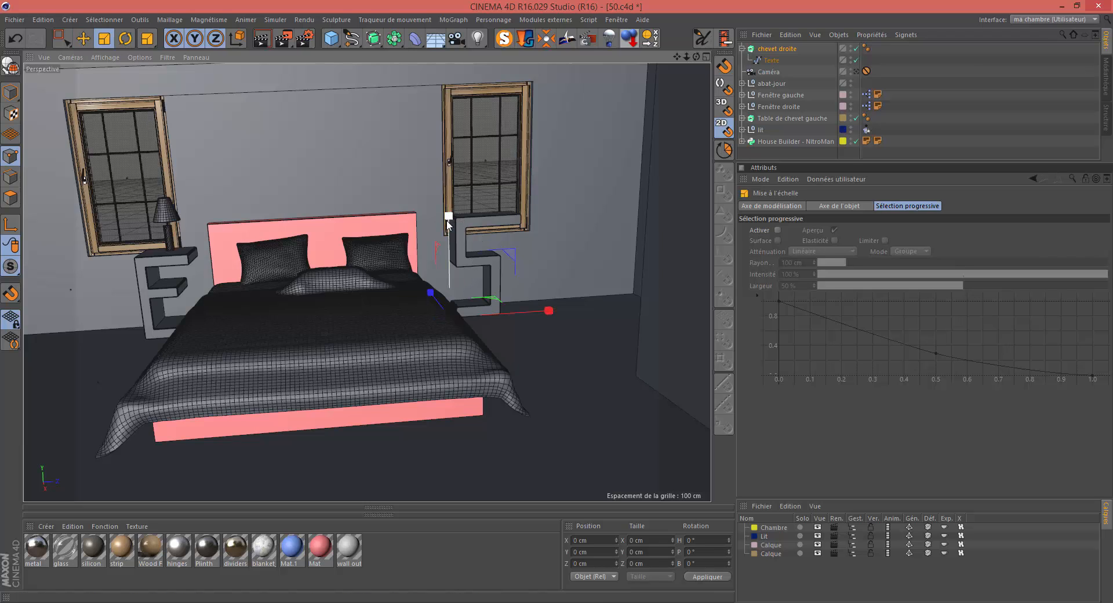
pyautogui.moveTo(449, 218); pyautogui.dragTo(447, 237)
# Step: Shorten the right nightstand's top shelf by moving its four end points in the Texte spline inward to about X 52.2 cm
pyautogui.keyDown('alt'); pyautogui.moveTo(531, 256); pyautogui.dragTo(528, 255); pyautogui.keyUp('alt')
pyautogui.scroll(3, 502, 234)
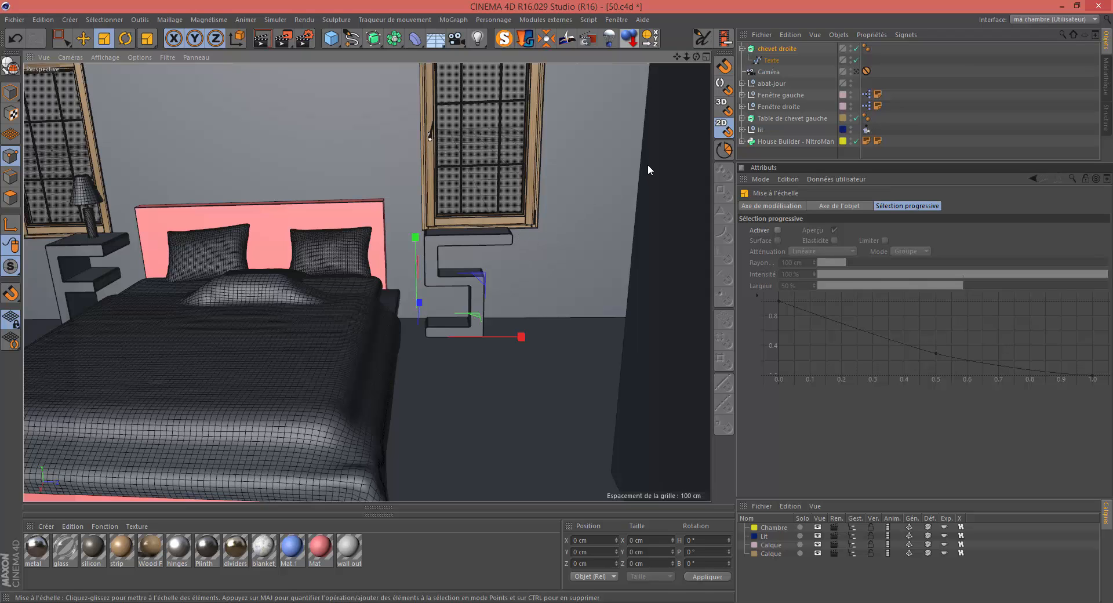
pyautogui.click(775, 61)
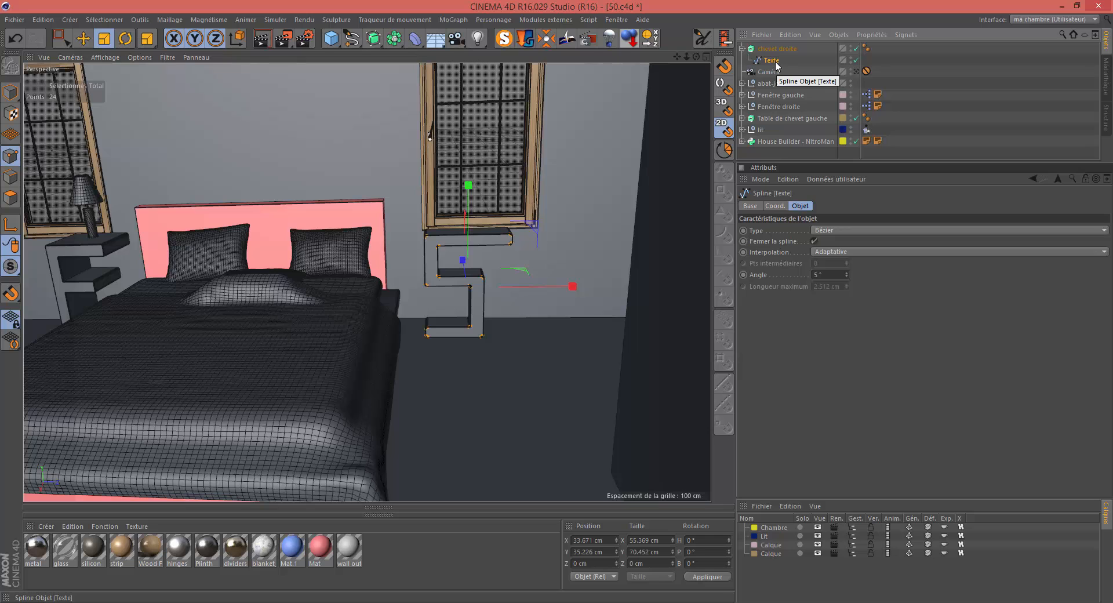
pyautogui.scroll(3, 506, 238)
pyautogui.scroll(2, 508, 241)
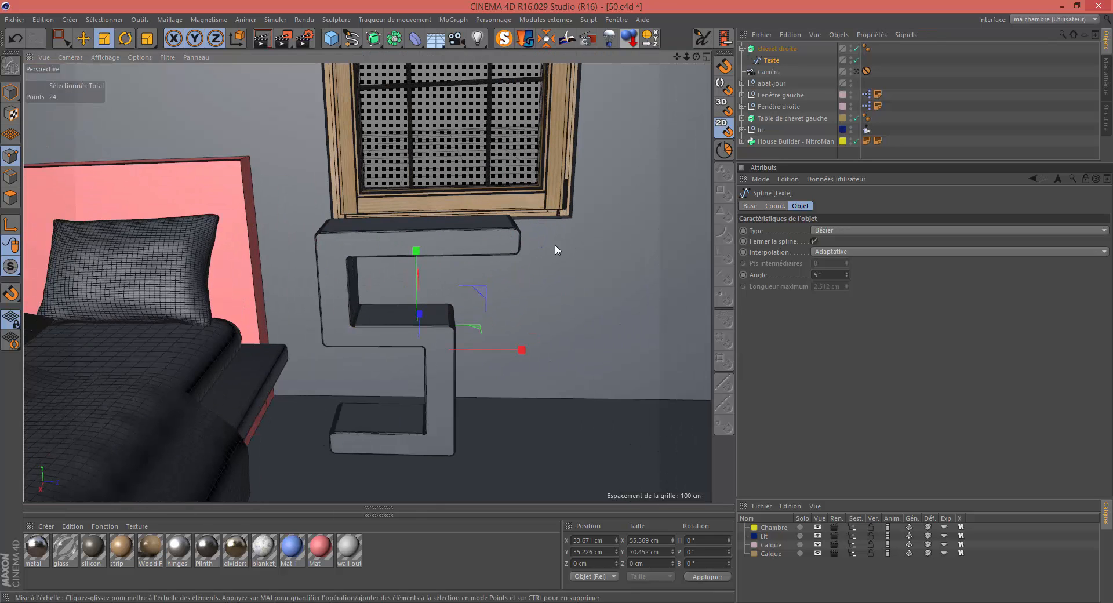
pyautogui.press('0')
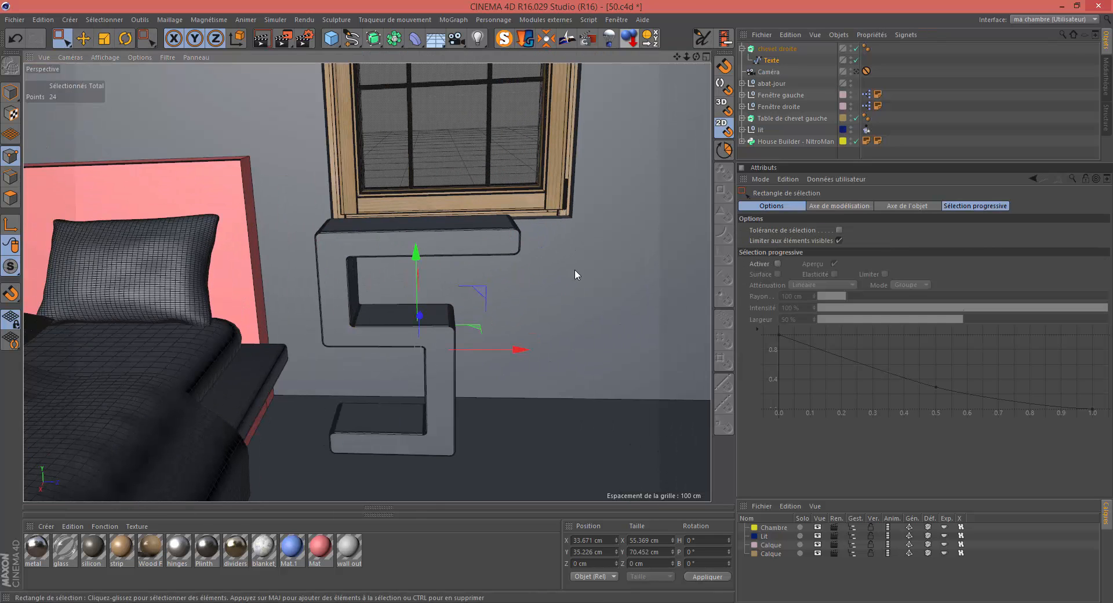
pyautogui.moveTo(499, 233); pyautogui.dragTo(571, 296)
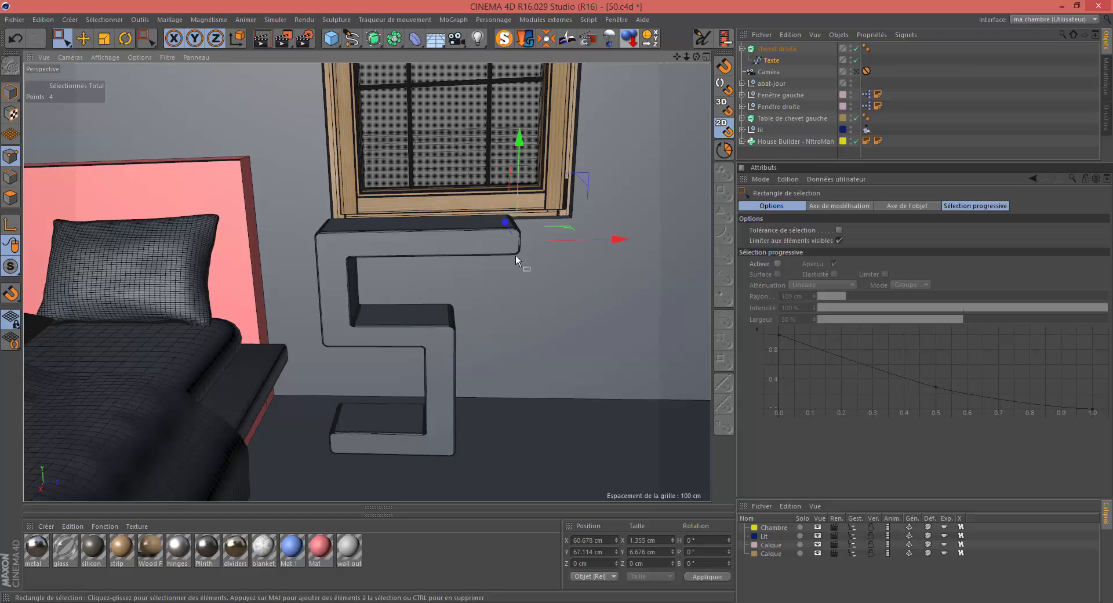
pyautogui.moveTo(616, 241); pyautogui.dragTo(580, 244)
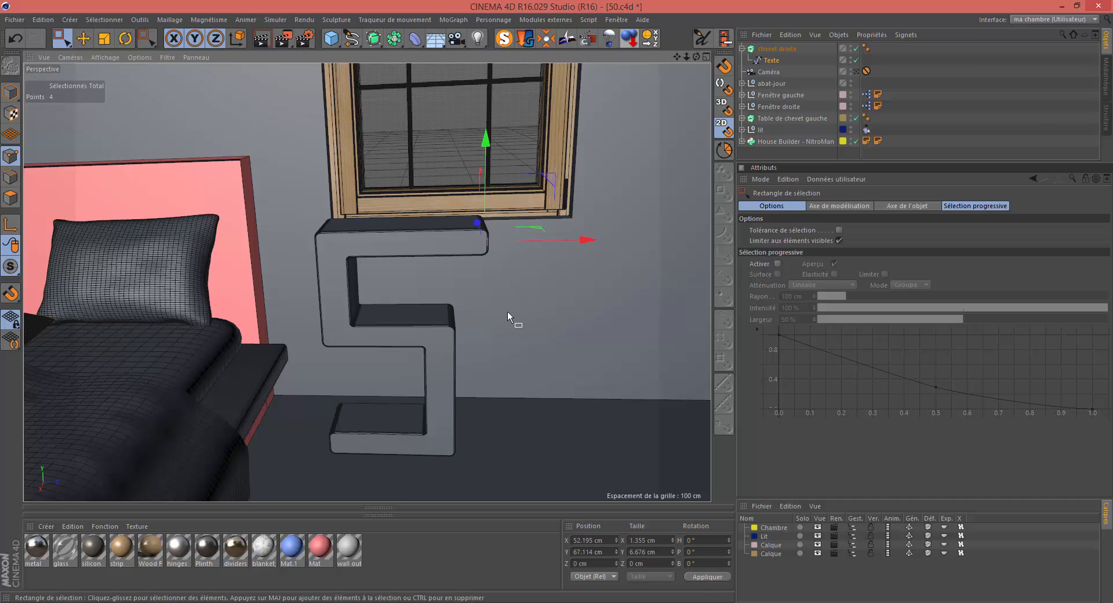
# Step: Move the whole "chevet droite" nightstand back toward the wall behind the headboard
pyautogui.keyDown('alt'); pyautogui.moveTo(507, 313); pyautogui.dragTo(543, 299); pyautogui.keyUp('alt')
pyautogui.scroll(-8, 537, 300)
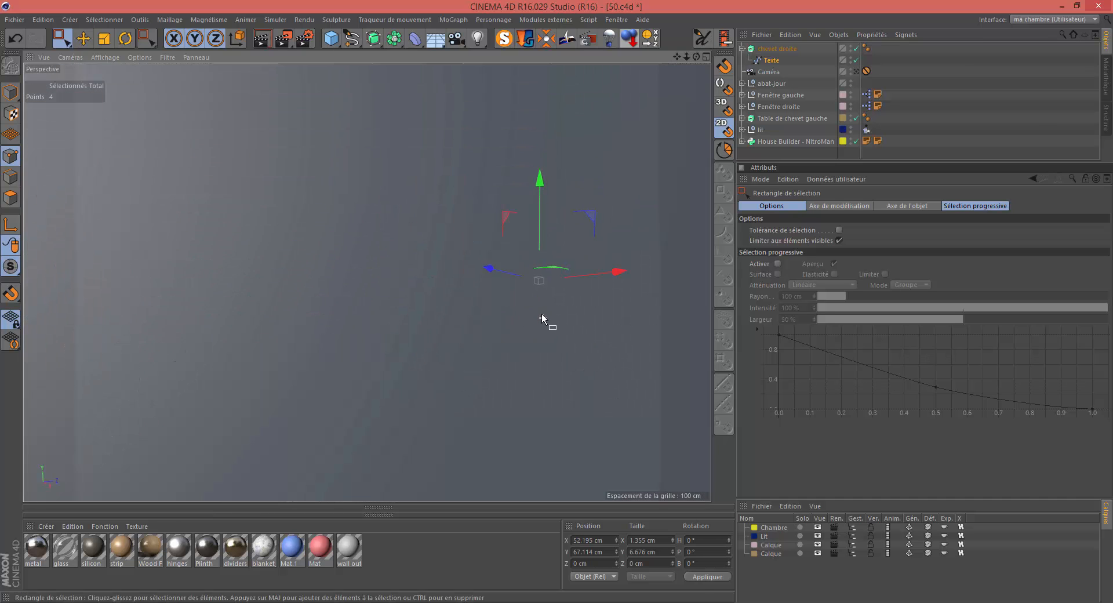
pyautogui.scroll(2, 543, 309)
pyautogui.keyDown('alt'); pyautogui.moveTo(544, 309); pyautogui.dragTo(596, 320); pyautogui.keyUp('alt')
pyautogui.scroll(3, 540, 318)
pyautogui.scroll(2, 540, 319)
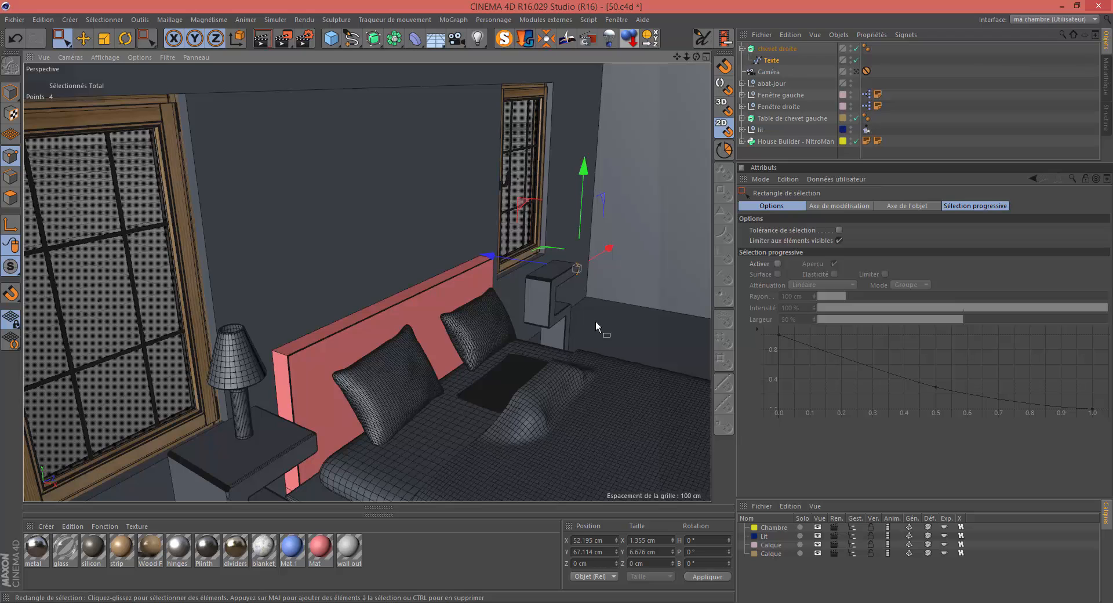
pyautogui.press('e')
pyautogui.click(777, 49)
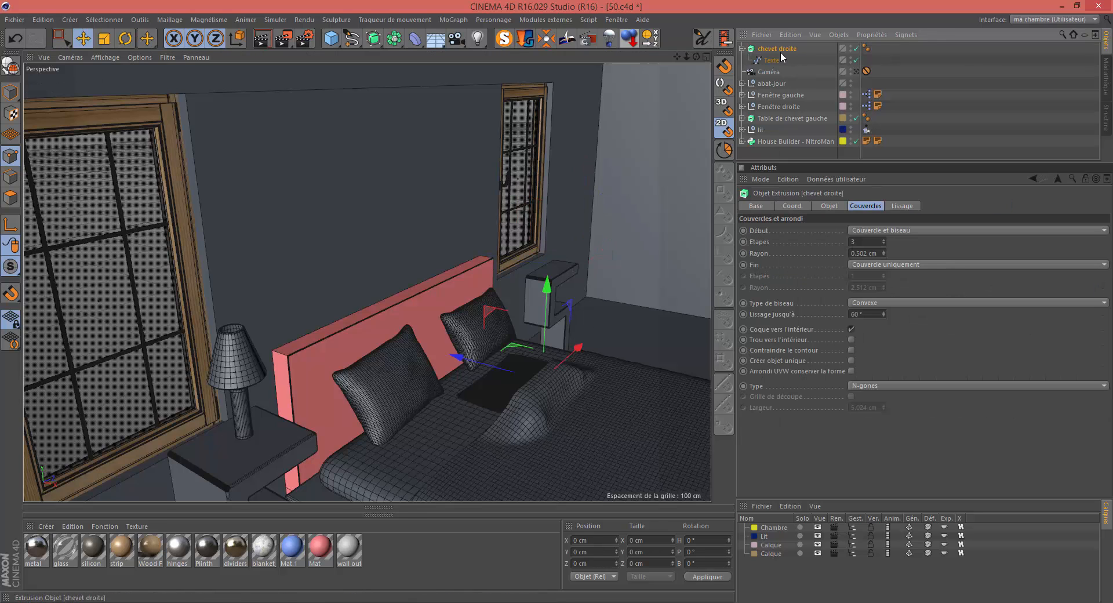
pyautogui.moveTo(459, 356)
pyautogui.mouseDown()
pyautogui.moveTo(437, 351)
pyautogui.moveTo(449, 359)
pyautogui.mouseUp()
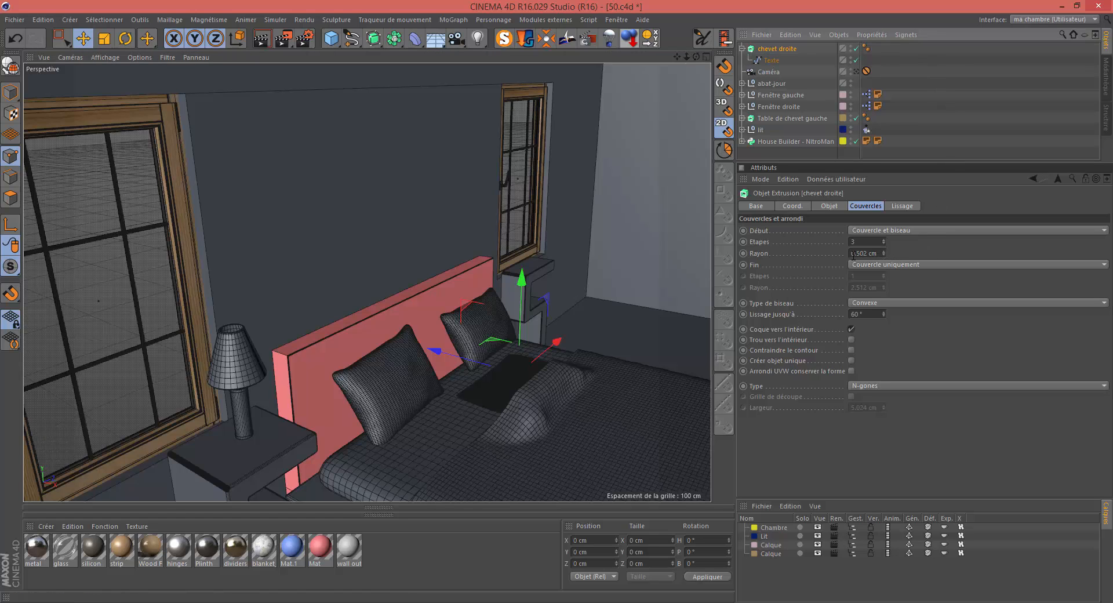
# Step: Set the right nightstand's extrusion depth along Z to 35 cm
pyautogui.click(829, 206)
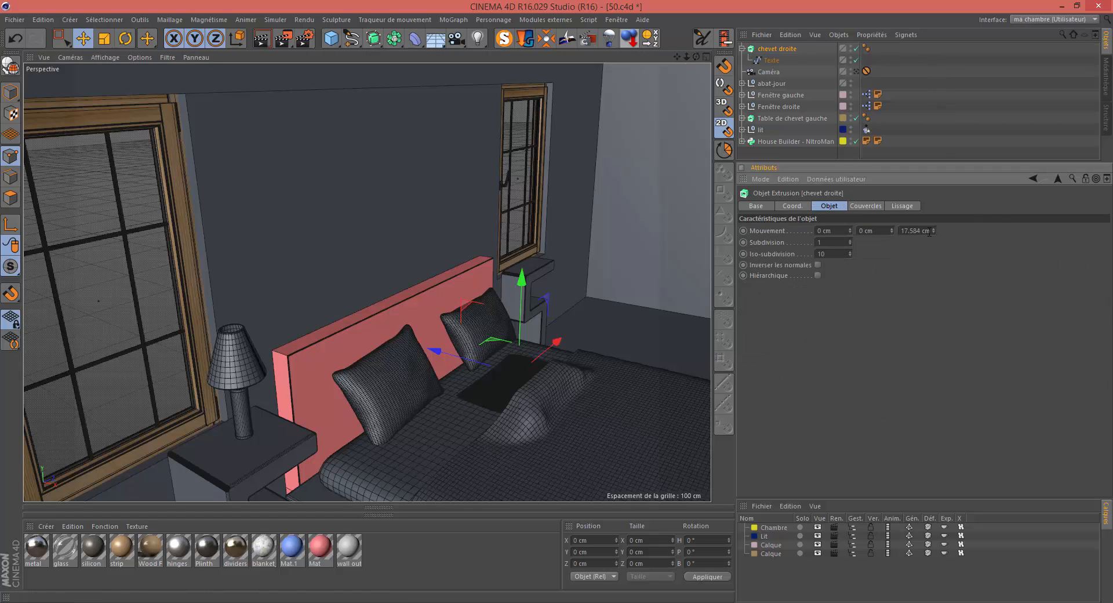
pyautogui.doubleClick(921, 230)
pyautogui.write('35')
pyautogui.press('Return')
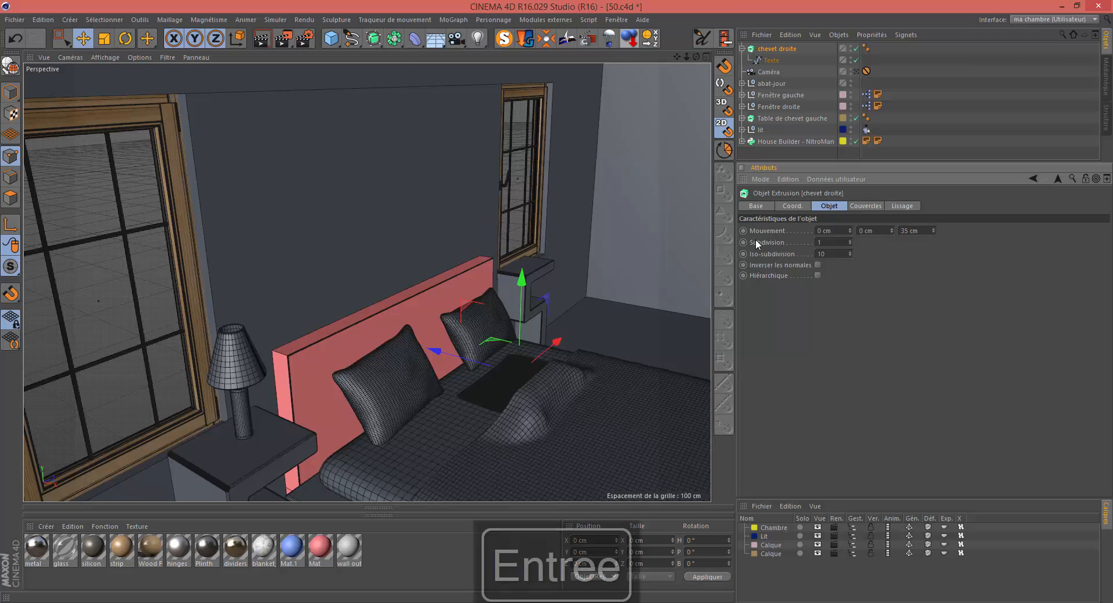
# Step: Move the right nightstand forward out of the wall into the room
pyautogui.keyDown('alt'); pyautogui.moveTo(648, 279); pyautogui.dragTo(616, 299); pyautogui.keyUp('alt')
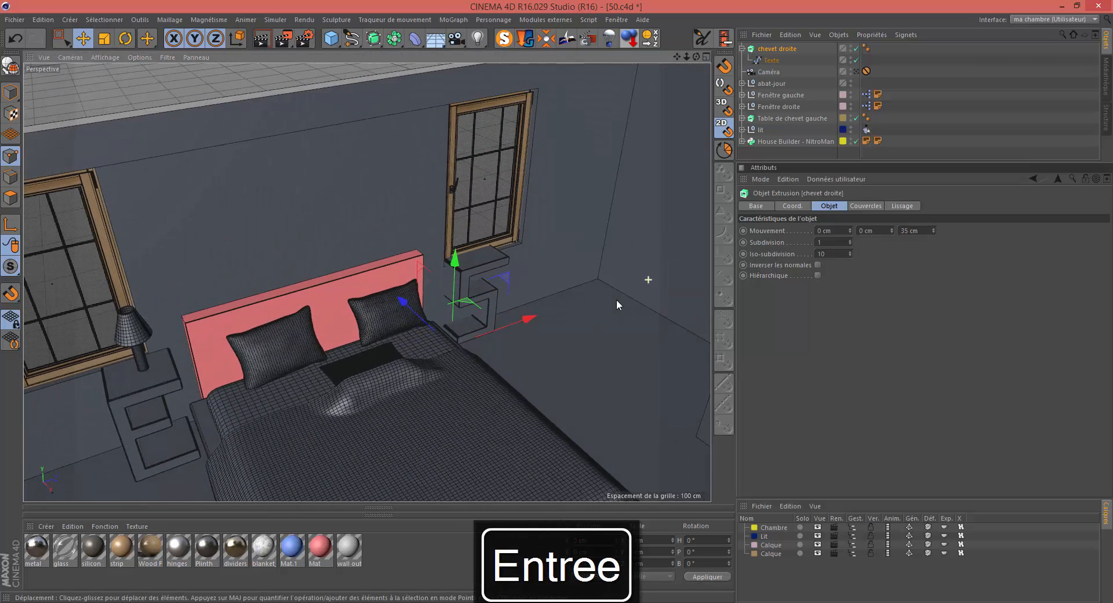
pyautogui.click(499, 343)
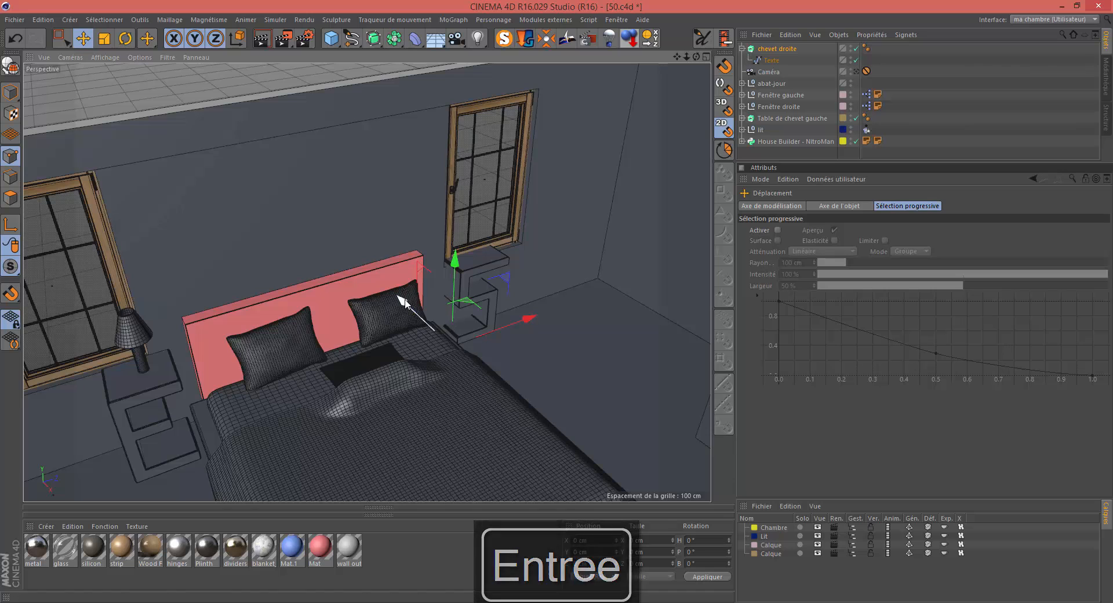
pyautogui.moveTo(404, 303); pyautogui.dragTo(415, 316)
pyautogui.moveTo(520, 359)
pyautogui.keyDown('alt'); pyautogui.mouseDown()
pyautogui.moveTo(494, 346)
pyautogui.moveTo(512, 346)
pyautogui.mouseUp(); pyautogui.keyUp('alt')
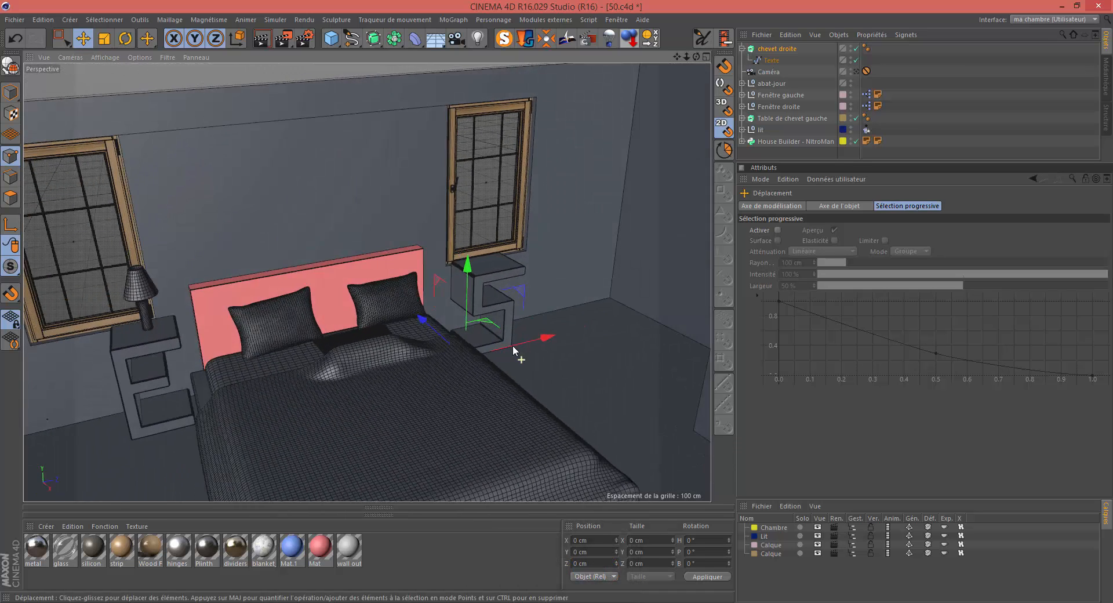
# Step: Save the bedroom scene as an incremental version, 51.c4d
pyautogui.click(21, 19)
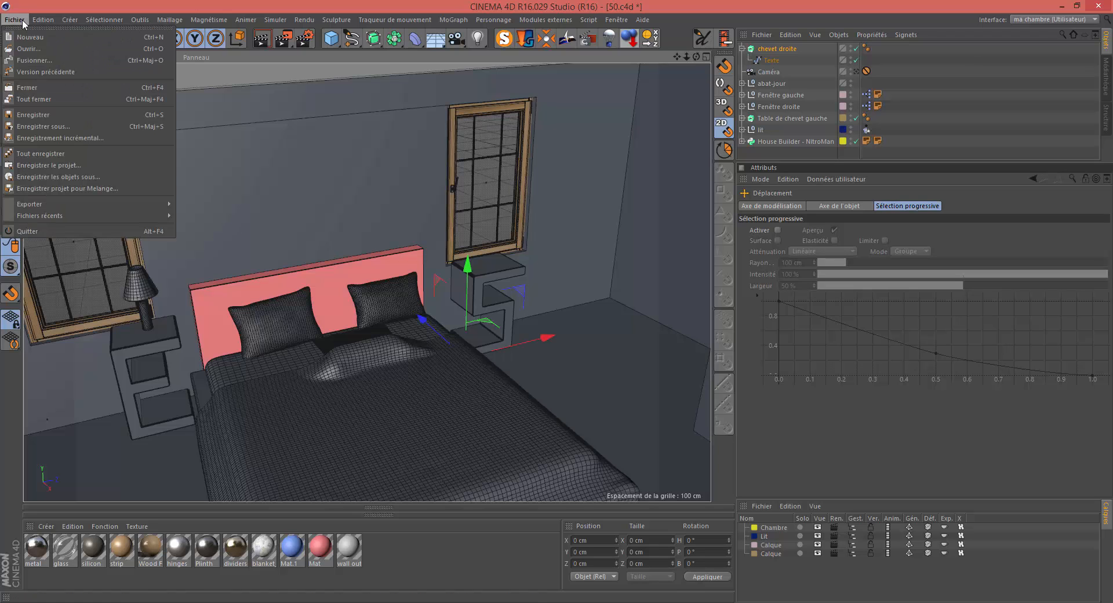
pyautogui.click(53, 137)
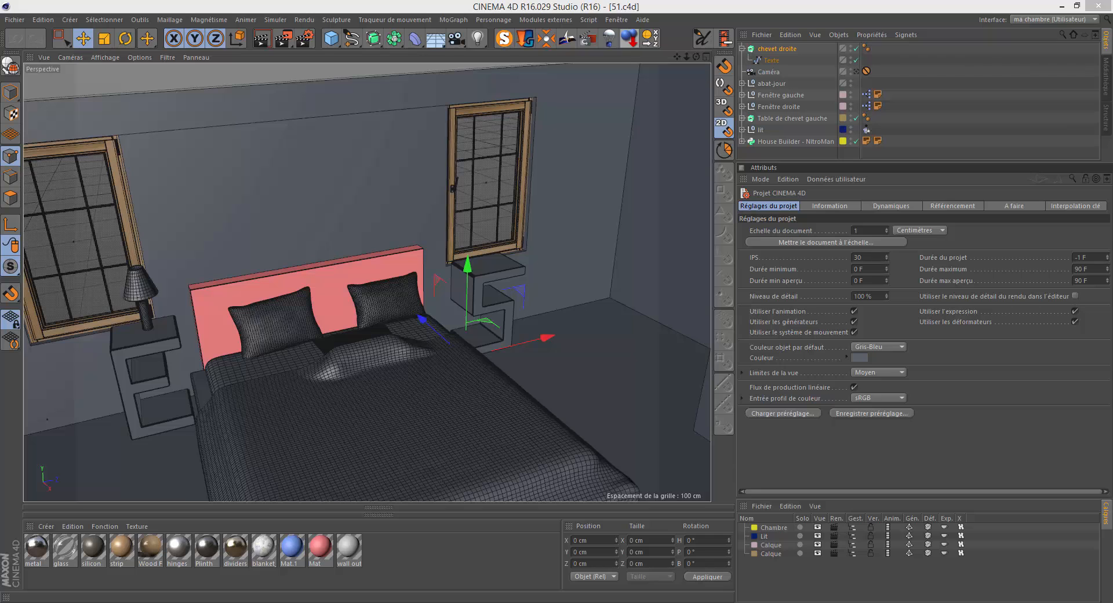
pyautogui.click(1019, 586)
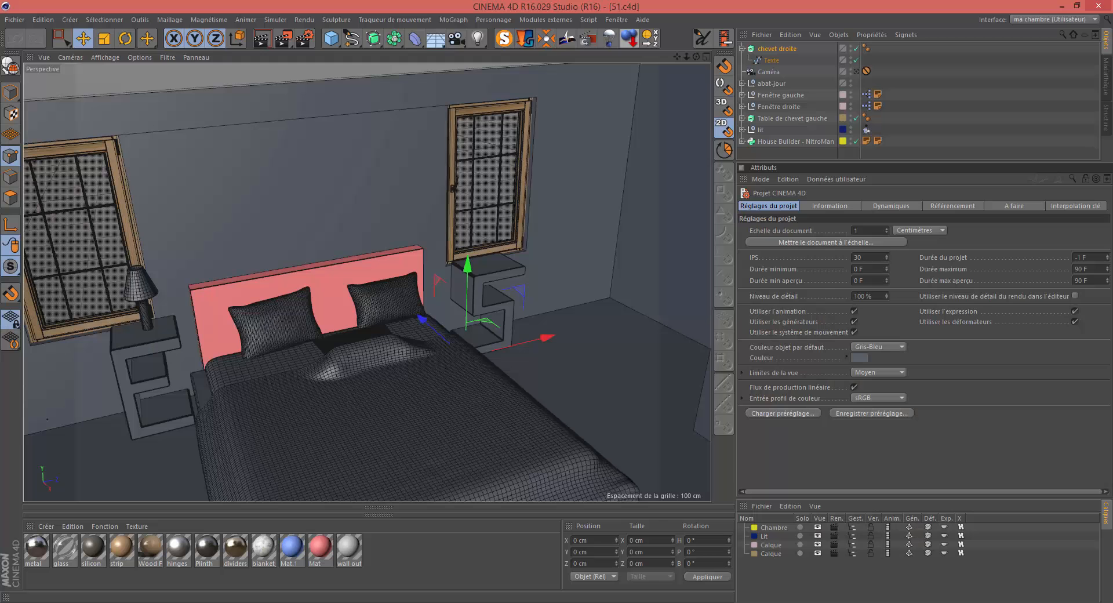
# Step: Switch to Adobe Photoshop CC 2014 and create a 600 × 400 pixel RGB document at 72 pixels/inch with a white background
pyautogui.moveTo(55, 597)
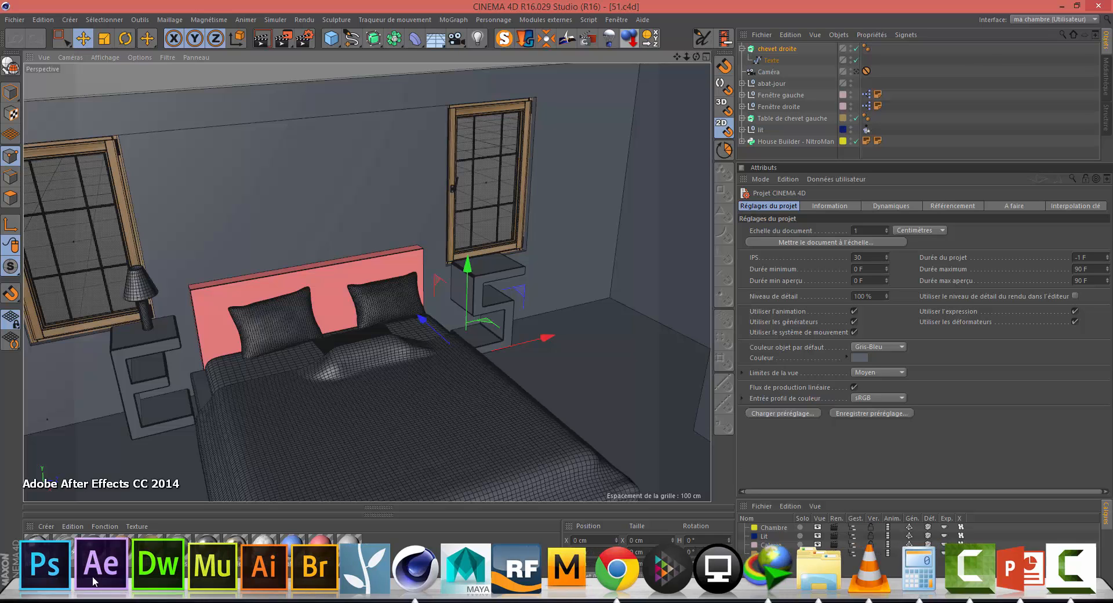
pyautogui.click(44, 557)
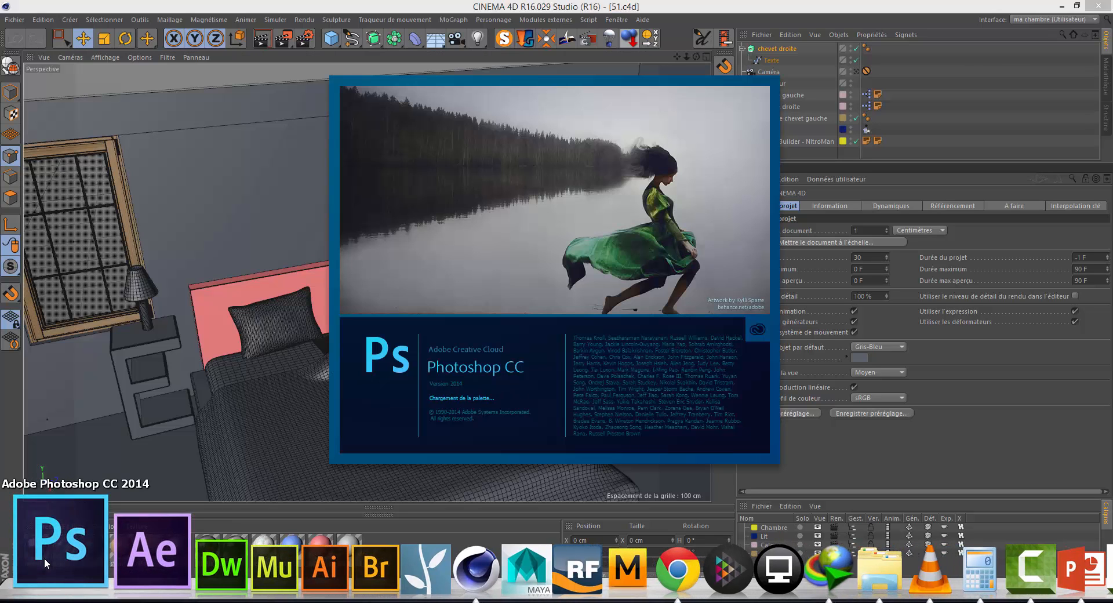
pyautogui.moveTo(44, 558)
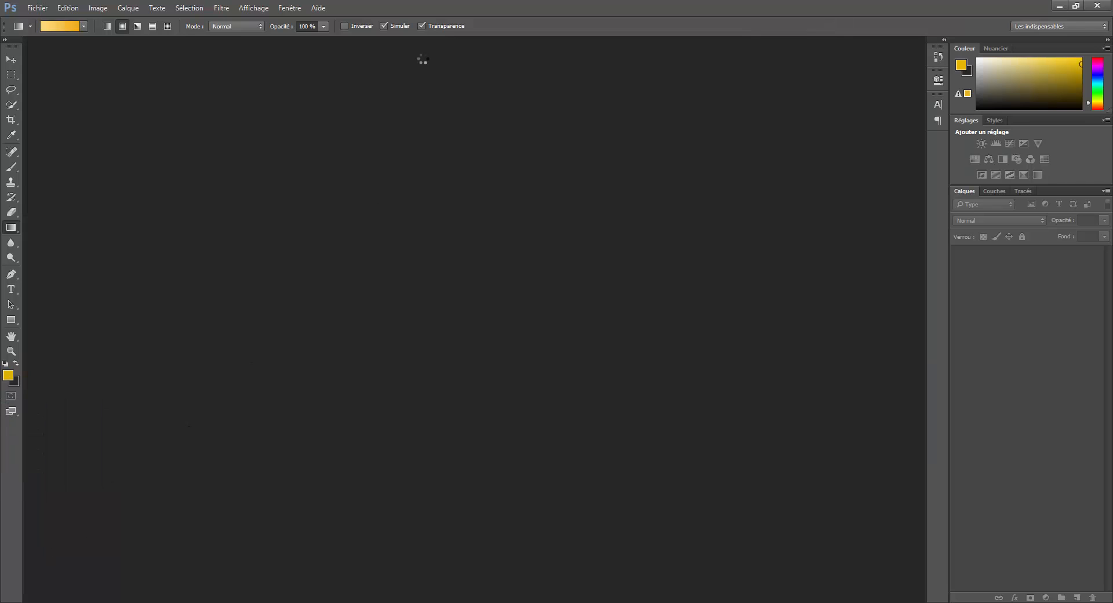
pyautogui.hotkey('ctrl', 'n')
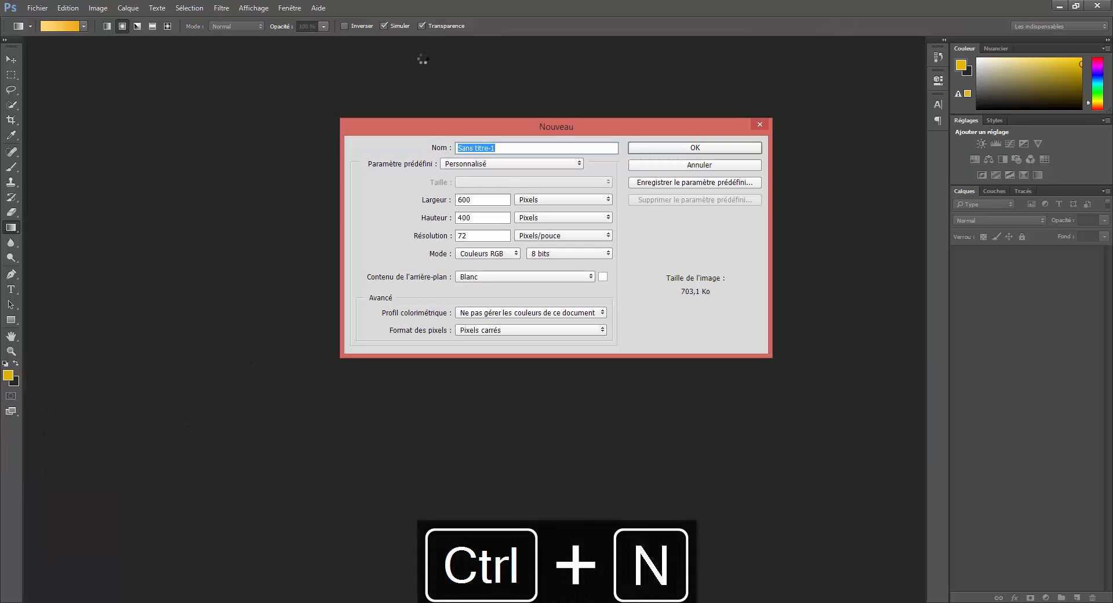
pyautogui.doubleClick(480, 200)
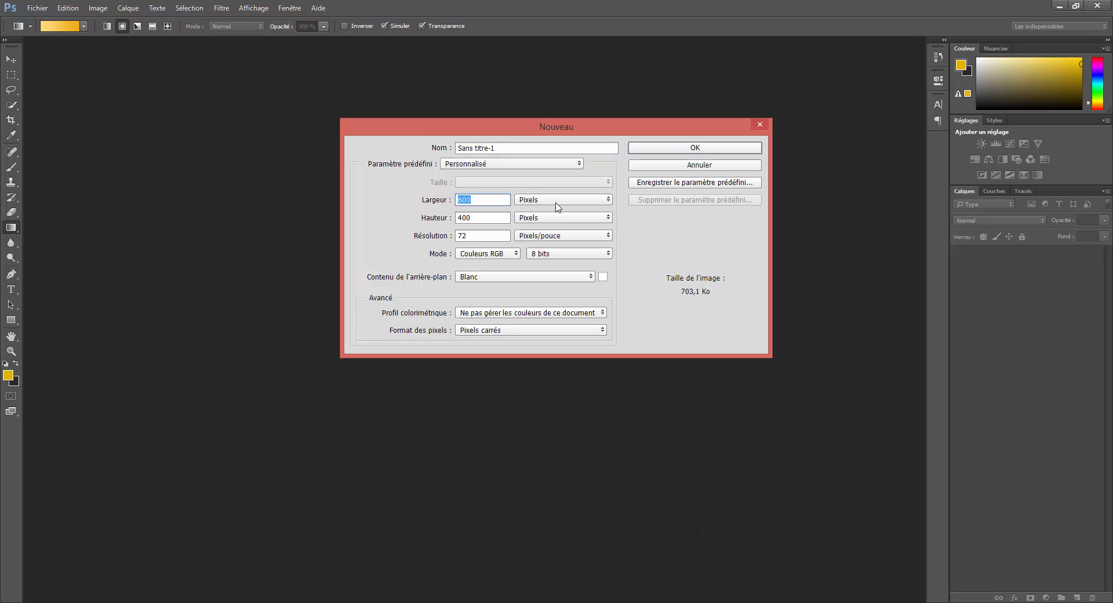
pyautogui.doubleClick(474, 219)
pyautogui.click(694, 147)
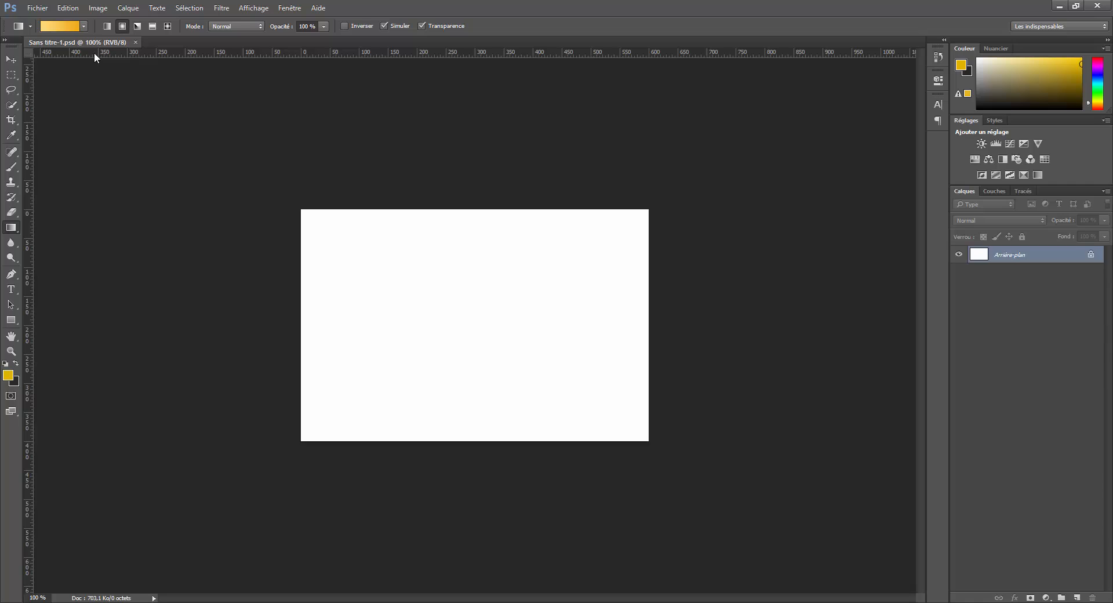
# Step: With the rulers shown, place a horizontal and a vertical guide crossing at the centre of the canvas
pyautogui.hotkey('ctrl', 'r')
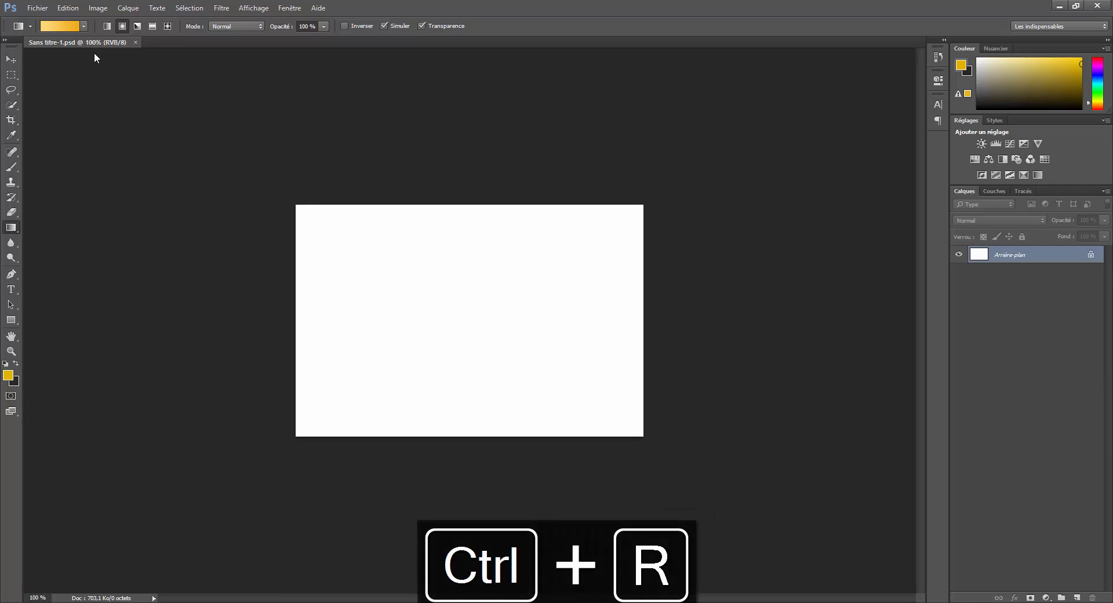
pyautogui.hotkey('ctrl', 'r')
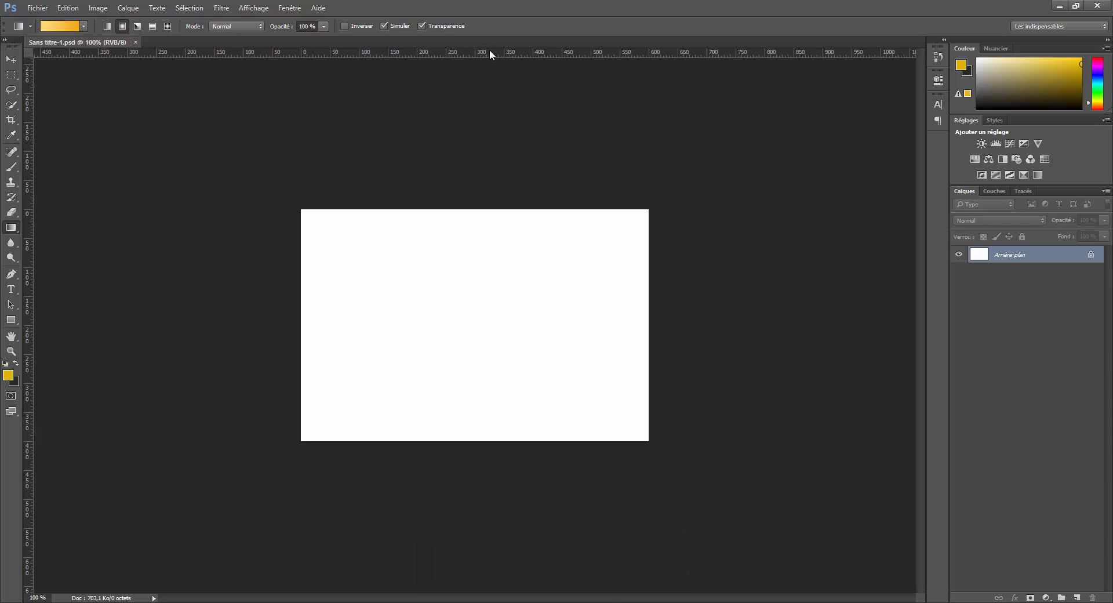
pyautogui.moveTo(489, 50); pyautogui.dragTo(484, 326)
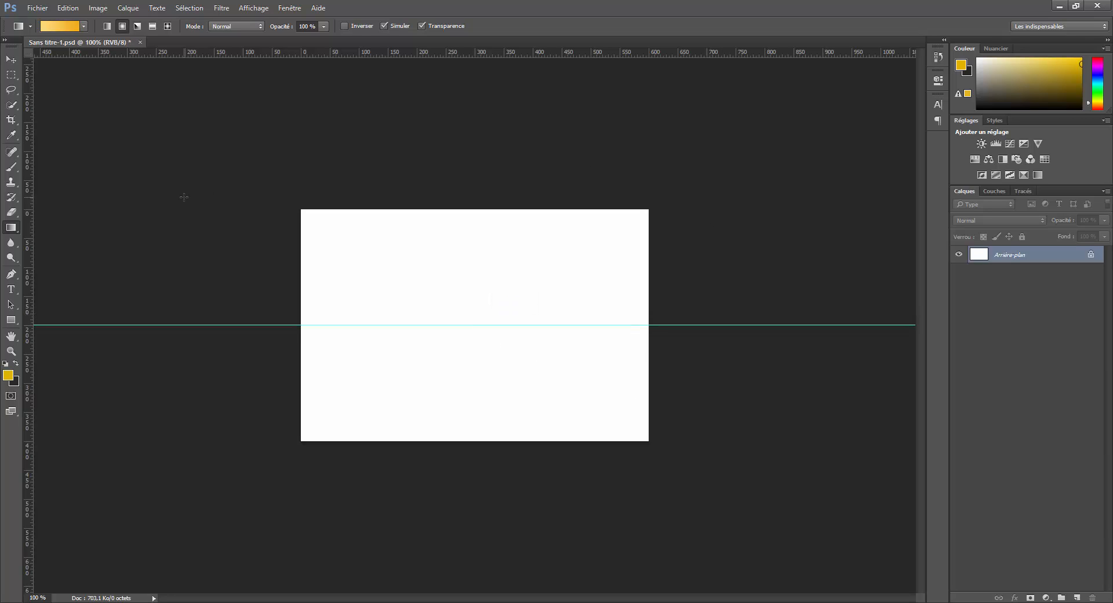
pyautogui.moveTo(26, 217); pyautogui.dragTo(451, 253)
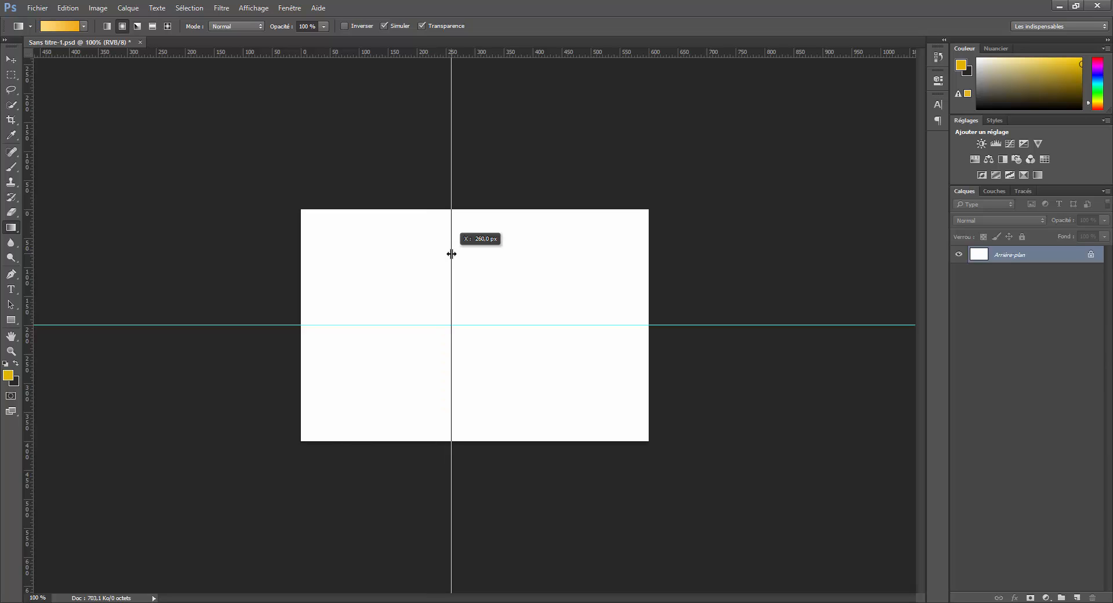
pyautogui.moveTo(451, 254); pyautogui.dragTo(476, 254)
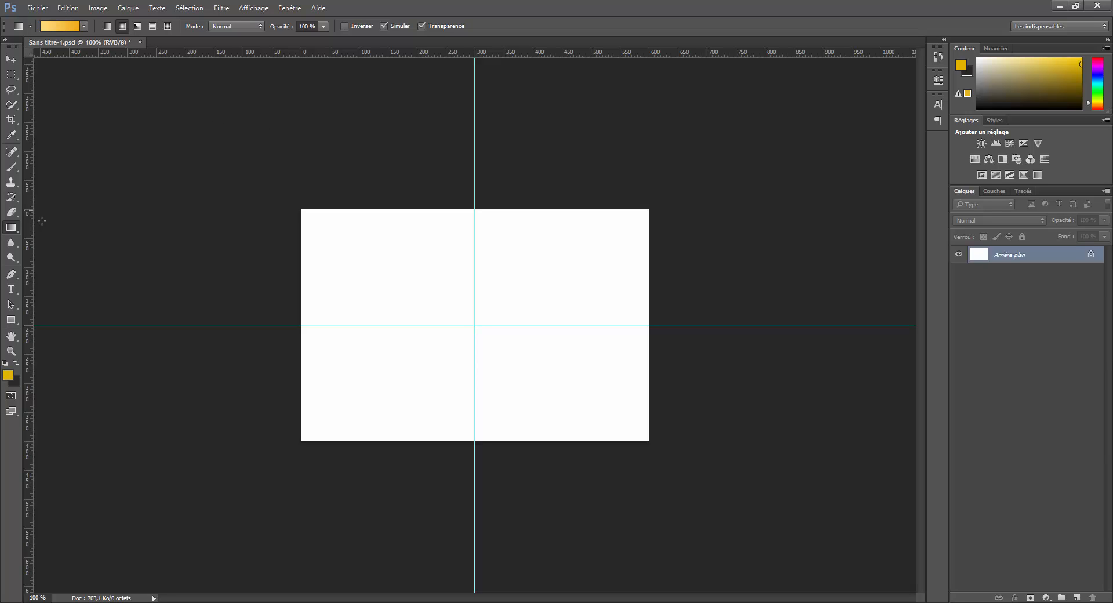
# Step: Open the Gradient tool's yellow-to-orange gradient for editing and check the RGB values of its orange end stop
pyautogui.rightClick(16, 233)
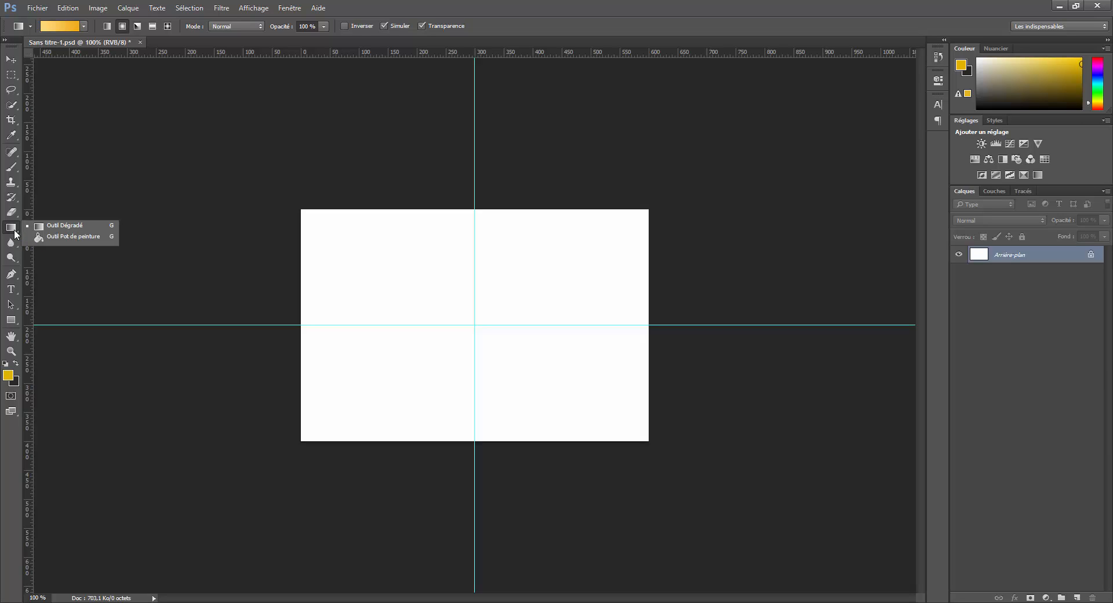
pyautogui.click(57, 228)
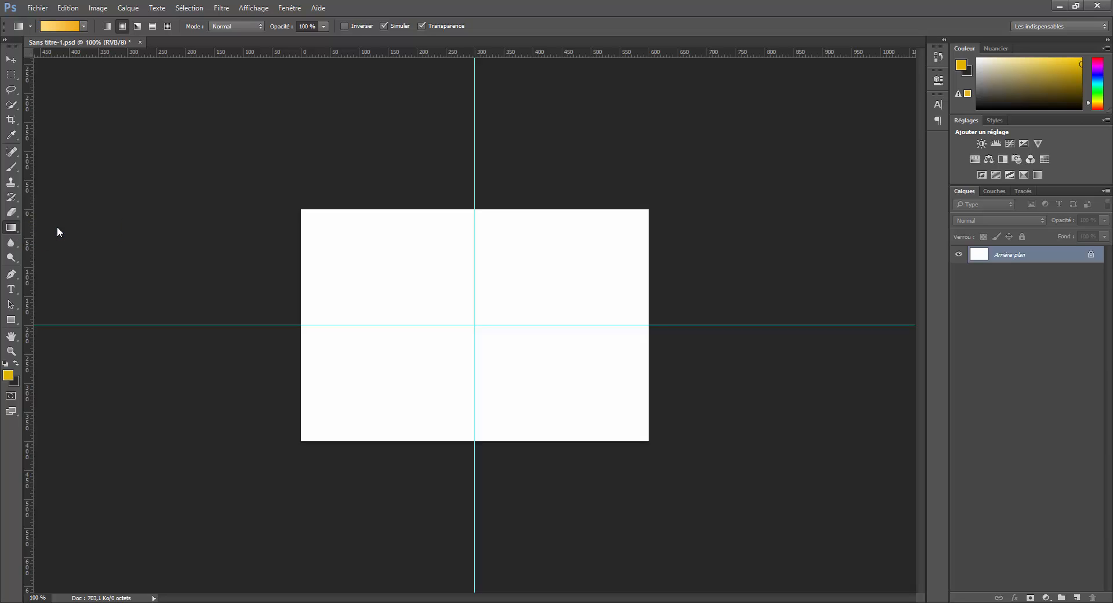
pyautogui.click(62, 26)
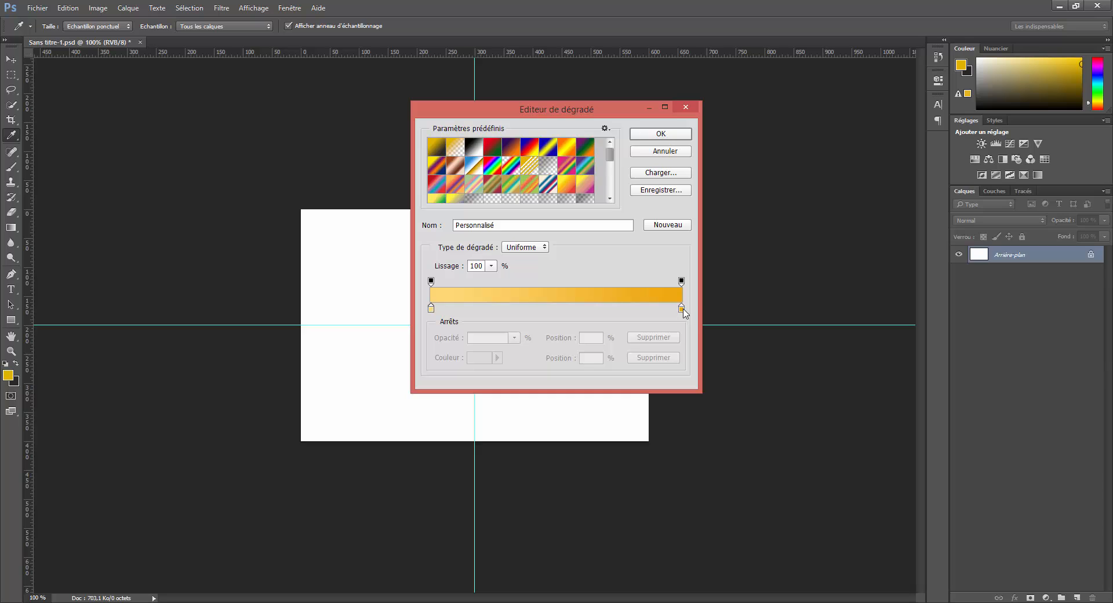
pyautogui.click(681, 308)
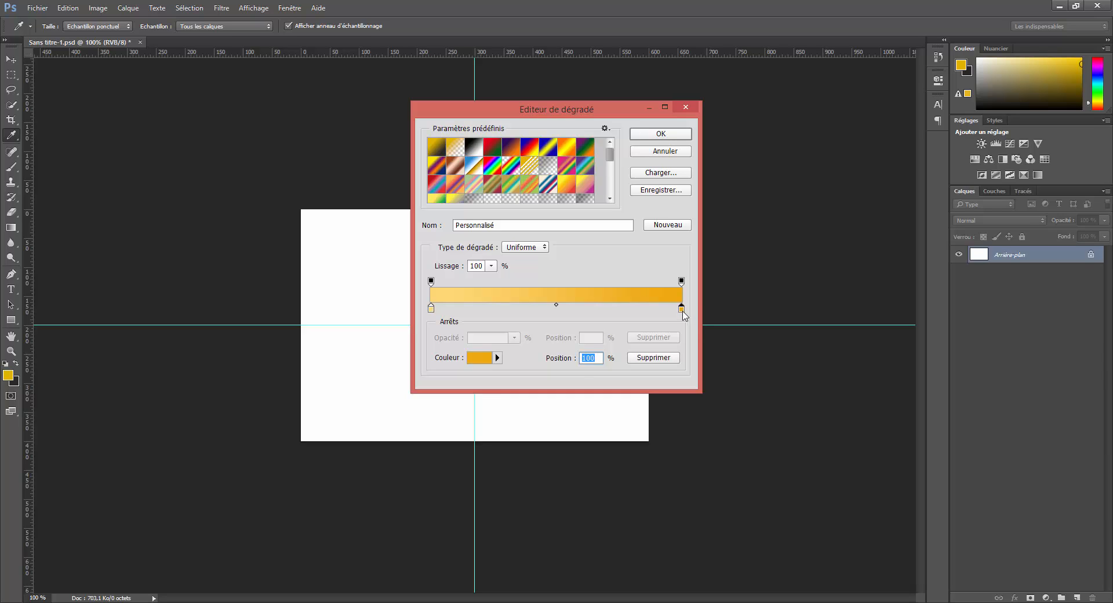
pyautogui.doubleClick(681, 310)
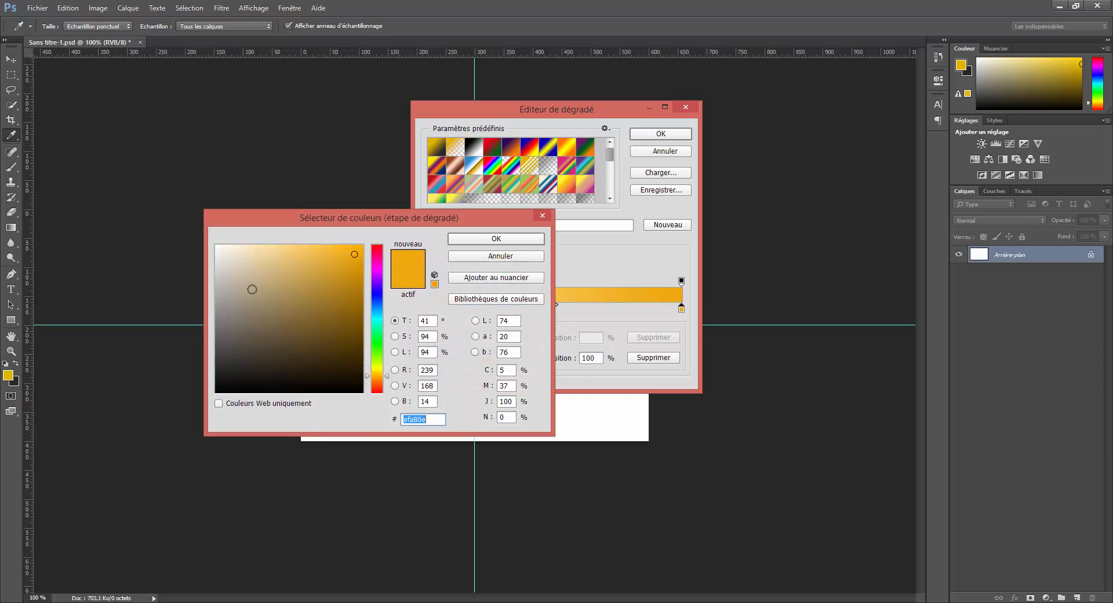
pyautogui.click(434, 370)
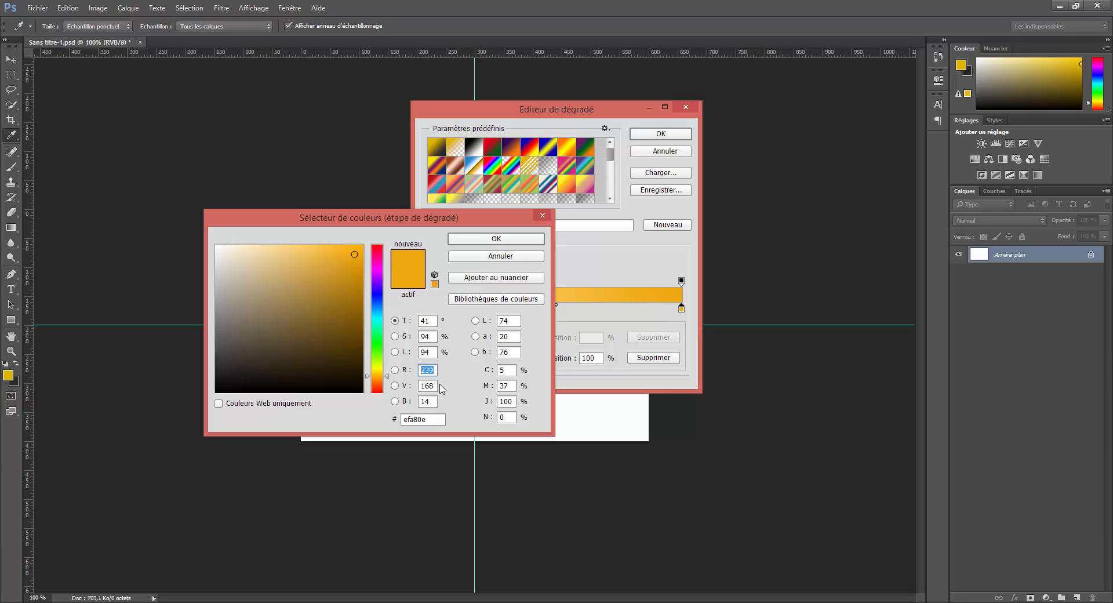
pyautogui.moveTo(436, 386); pyautogui.dragTo(413, 401)
pyautogui.click(489, 239)
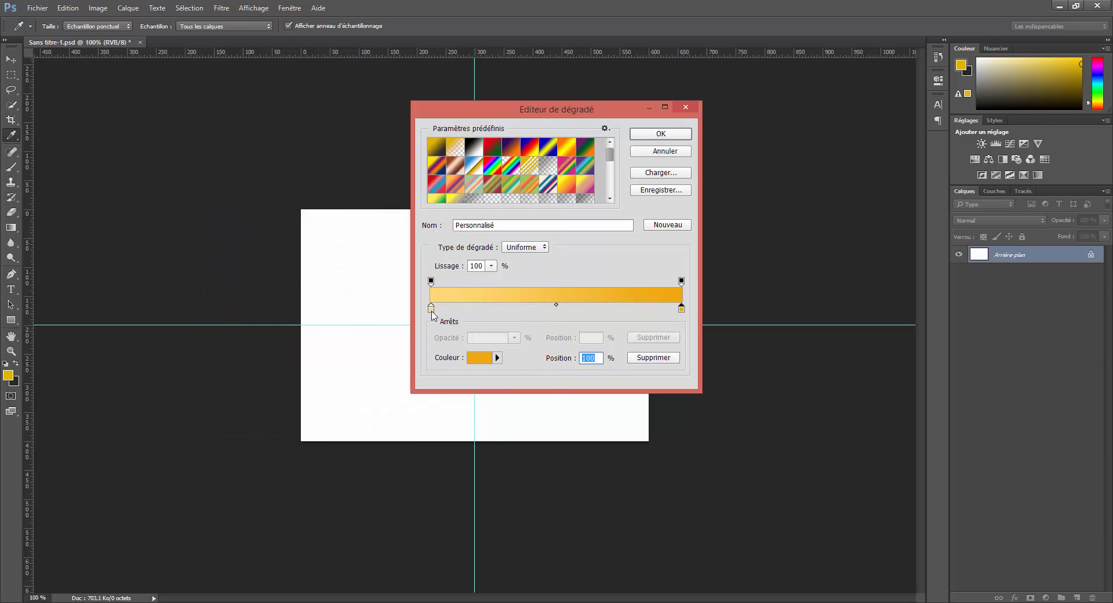
# Step: Accept the gradient and fill the canvas with it radially, from the guides' crossing out to the upper-left corner
pyautogui.click(656, 135)
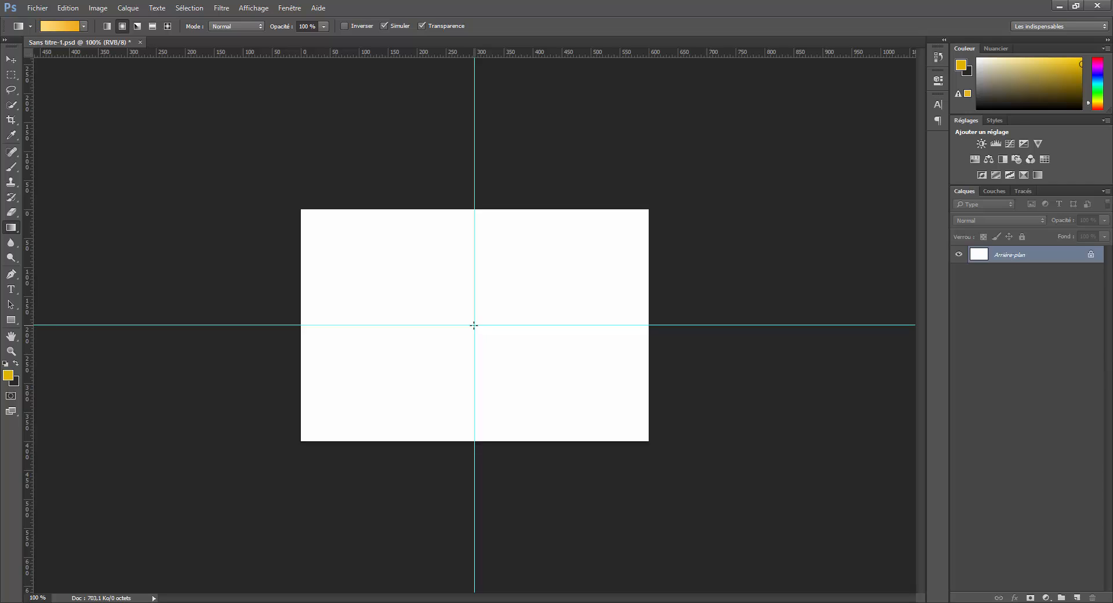
pyautogui.moveTo(474, 325); pyautogui.dragTo(301, 211)
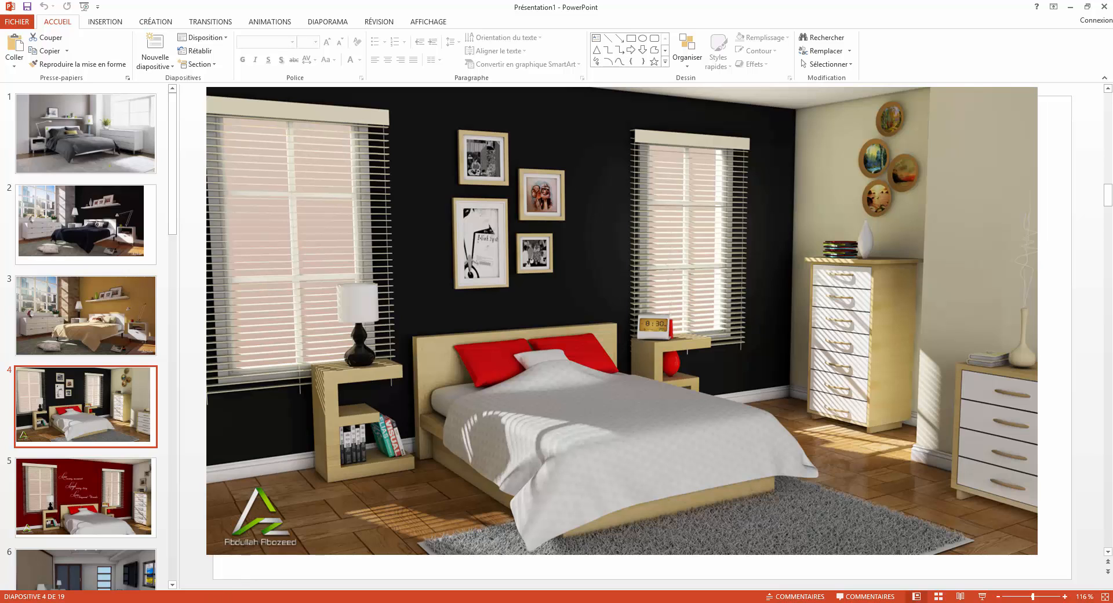
# Step: Switch to Chrome and examine the Techno > LCD fonts on dafont.com for a digital clock typeface
pyautogui.moveTo(195, 602)
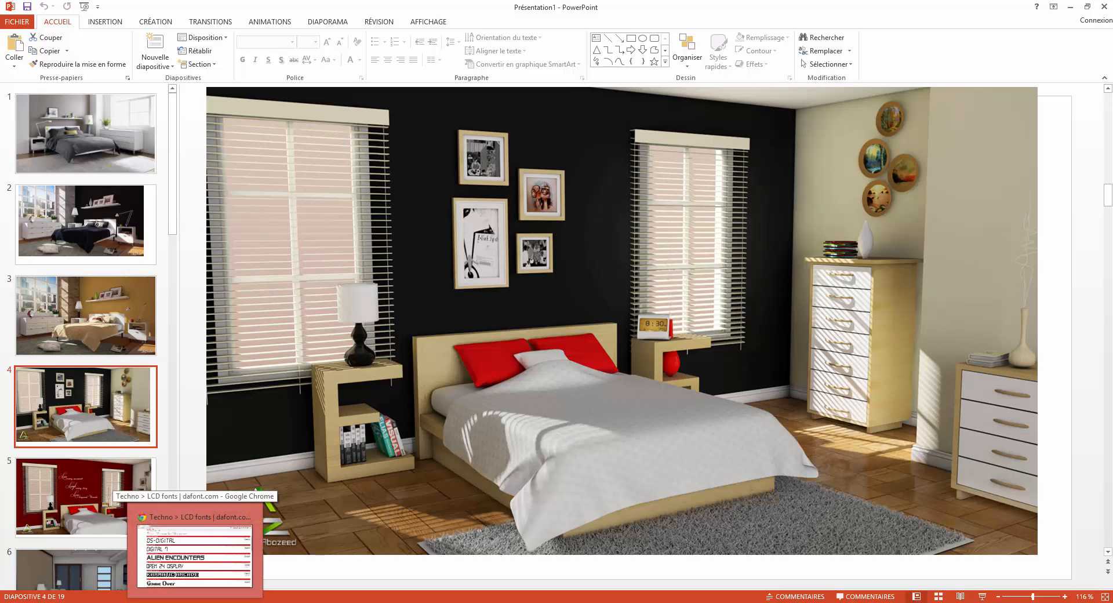
pyautogui.click(194, 602)
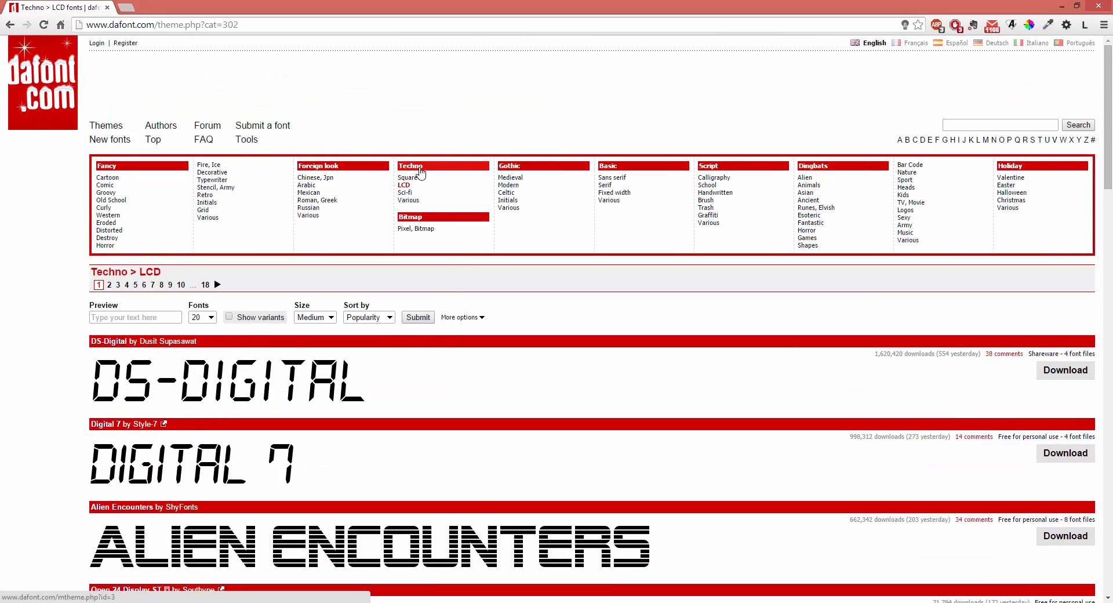
pyautogui.scroll(-2, 427, 344)
pyautogui.scroll(-4, 426, 344)
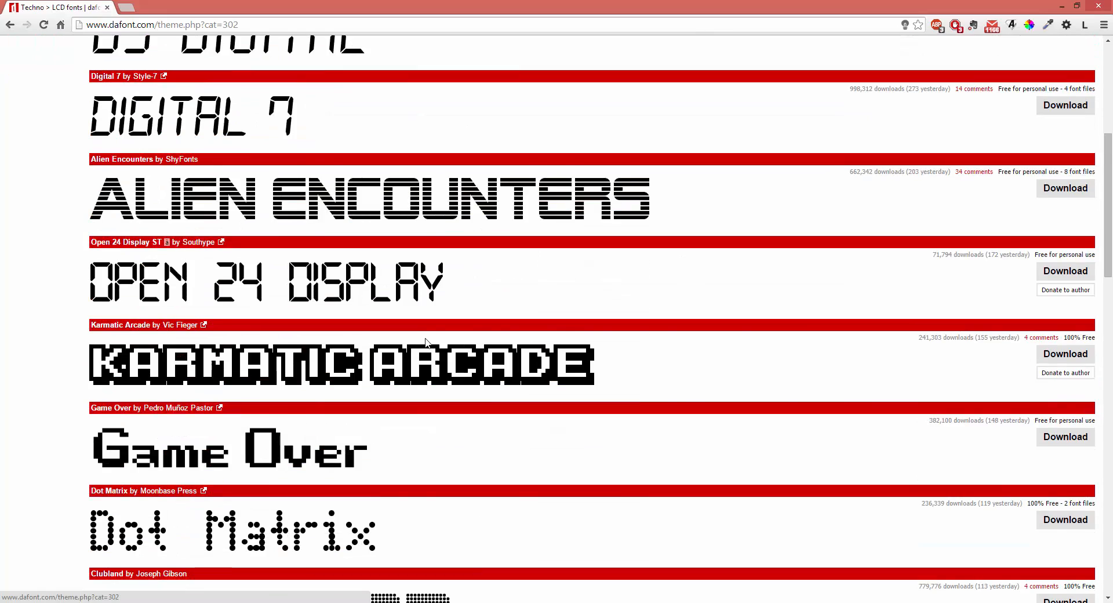
pyautogui.scroll(-1, 425, 343)
pyautogui.scroll(1, 426, 342)
pyautogui.scroll(4, 426, 342)
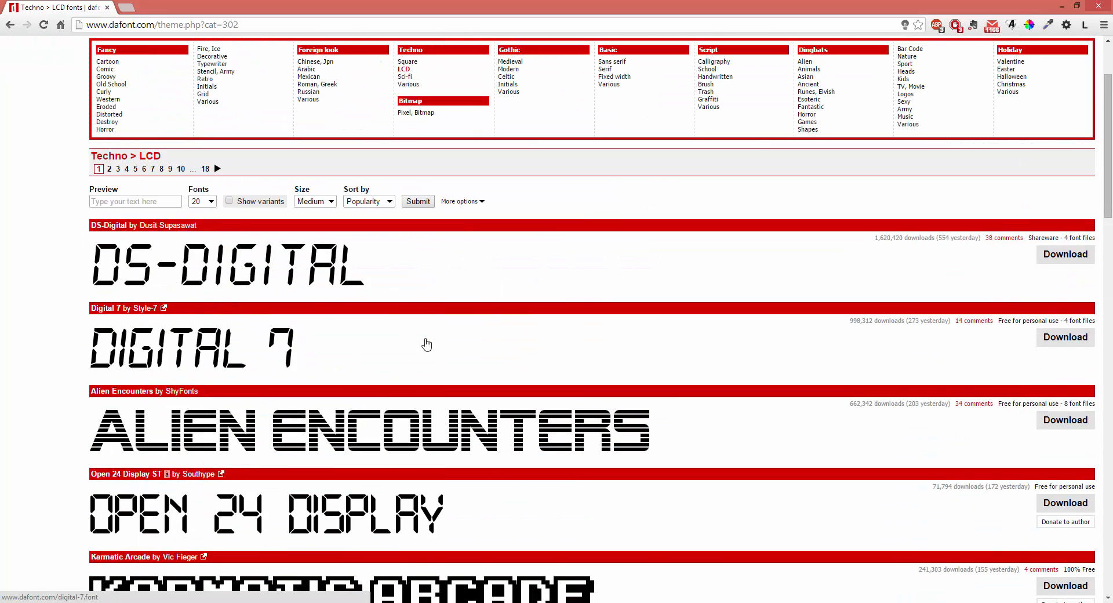
pyautogui.scroll(2, 426, 343)
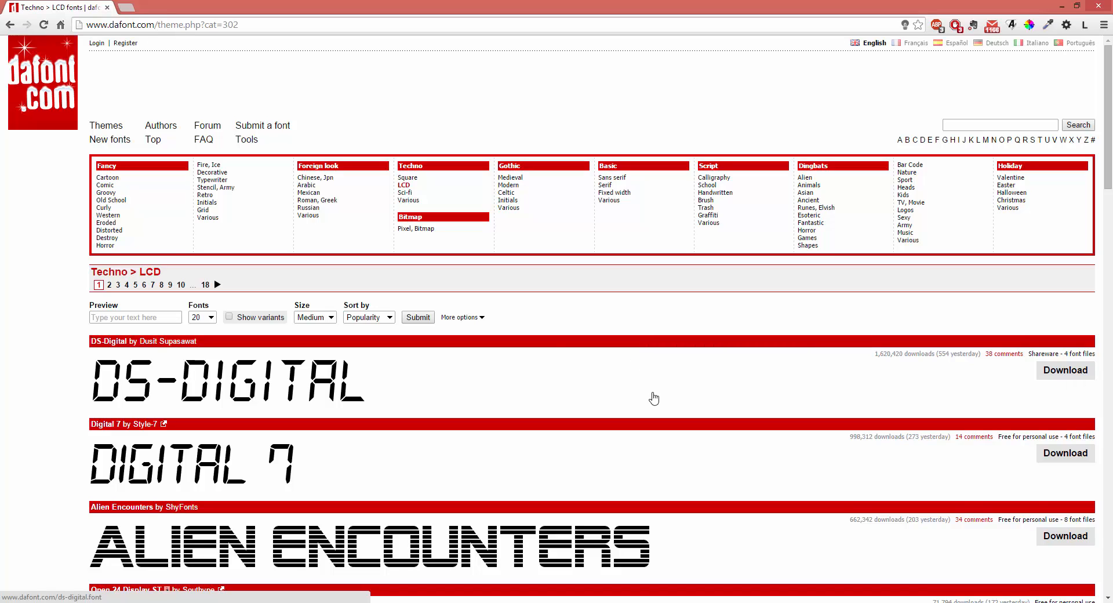
# Step: Switch back to Photoshop and set the Type tool's font to DS-Digital Bold
pyautogui.hotkey('alt', 'Tab')
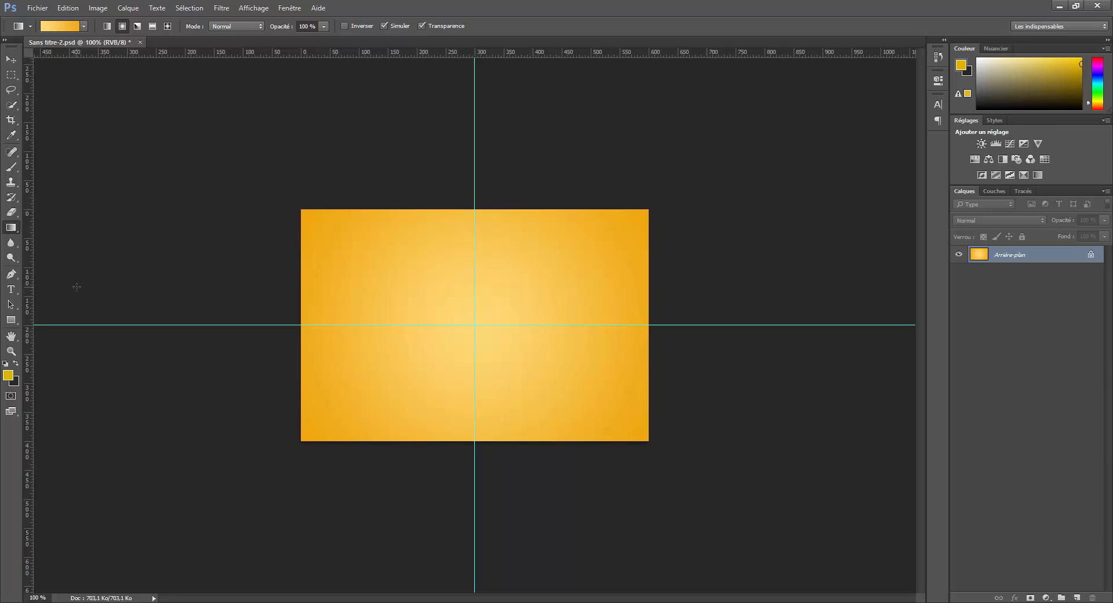
pyautogui.click(11, 289)
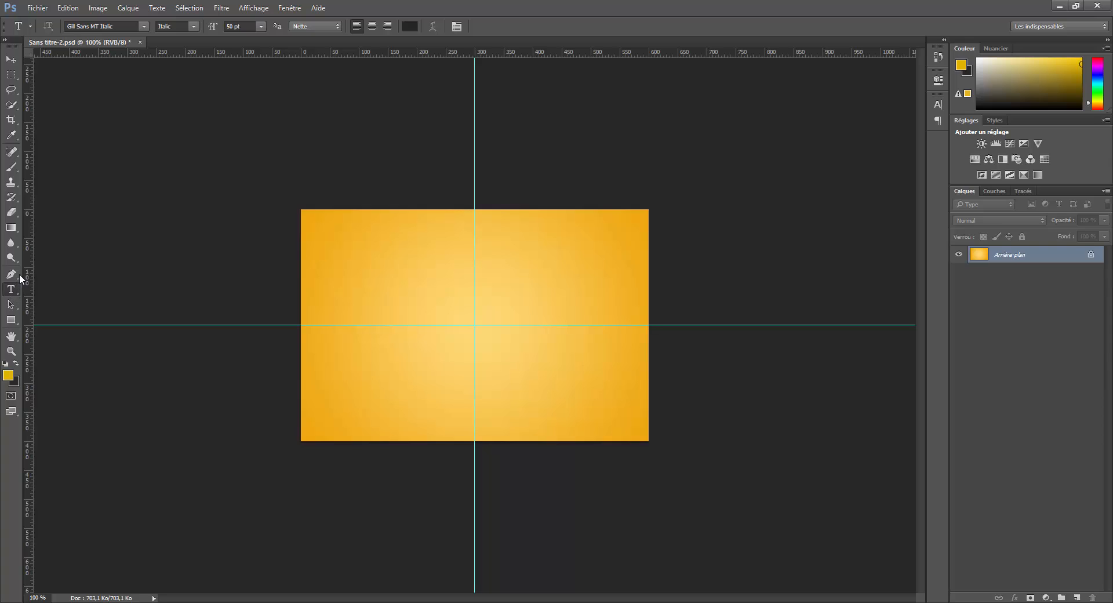
pyautogui.click(143, 26)
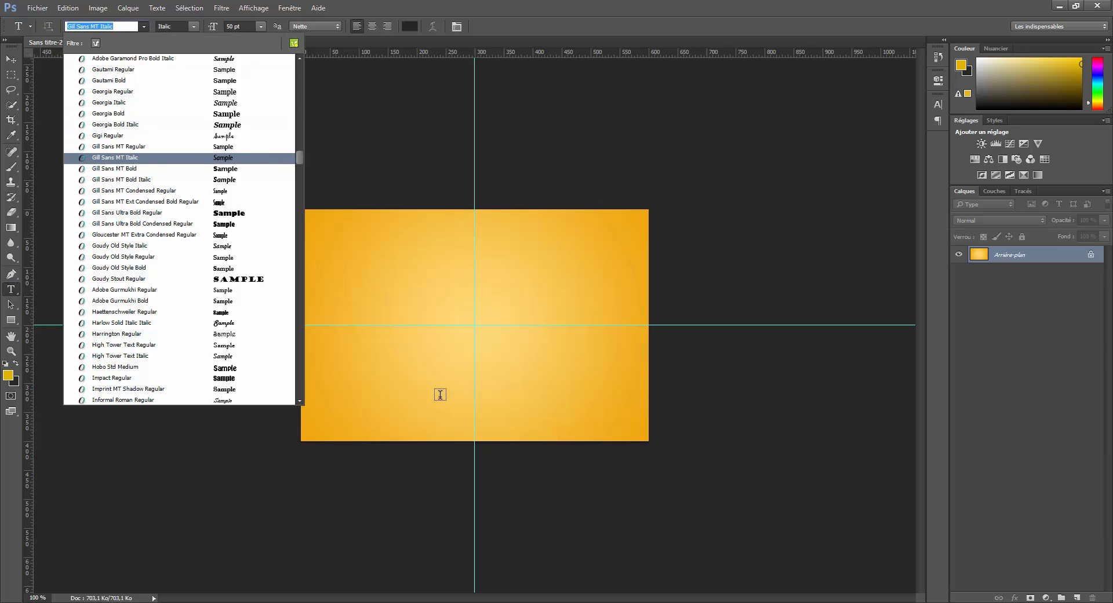
pyautogui.click(337, 598)
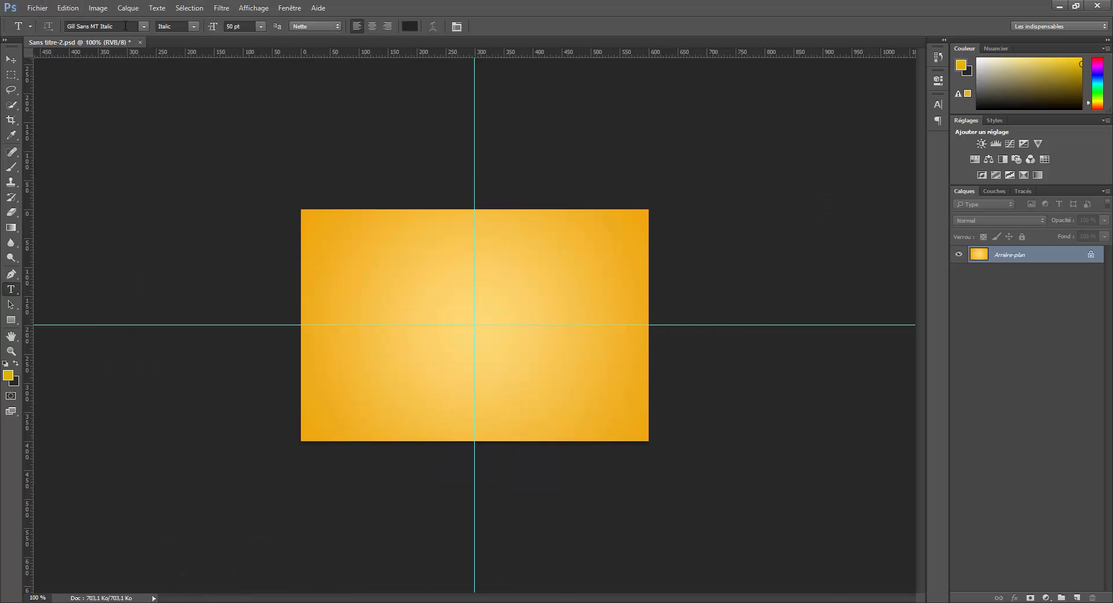
pyautogui.click(128, 26)
pyautogui.write('ds')
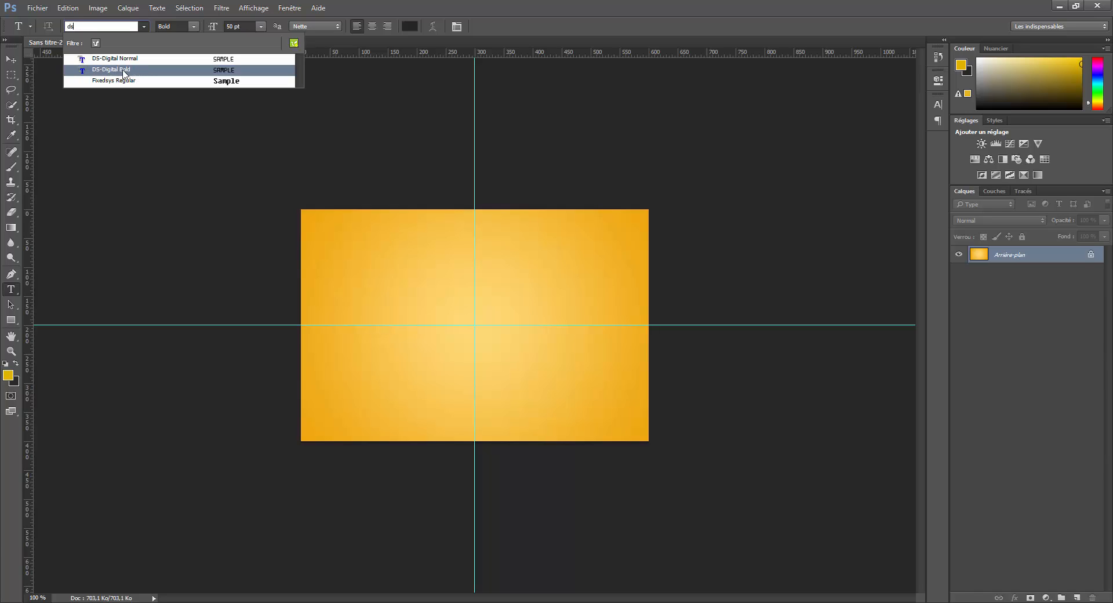
pyautogui.click(123, 72)
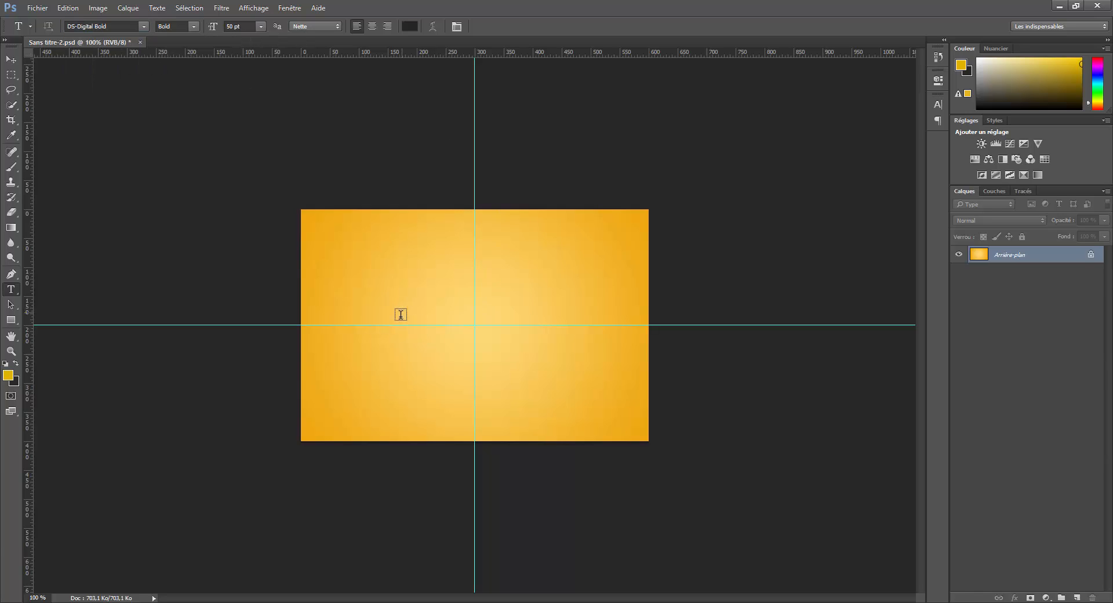
# Step: Set the font size to 200 pt and add the text "08 34" on the gradient
pyautogui.click(248, 26)
pyautogui.write('200')
pyautogui.press('Return')
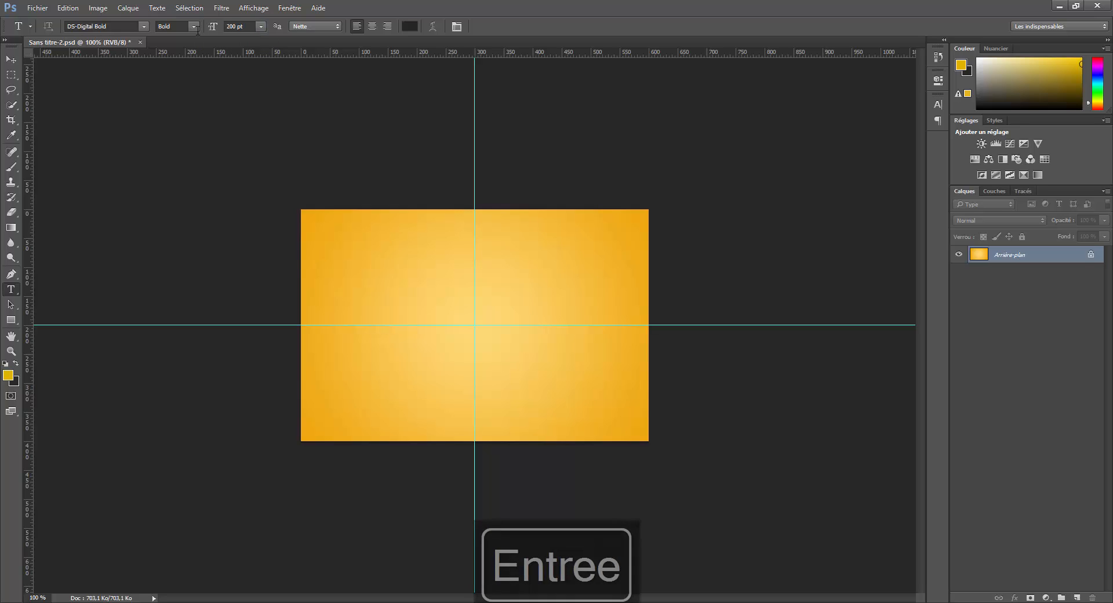
pyautogui.click(379, 326)
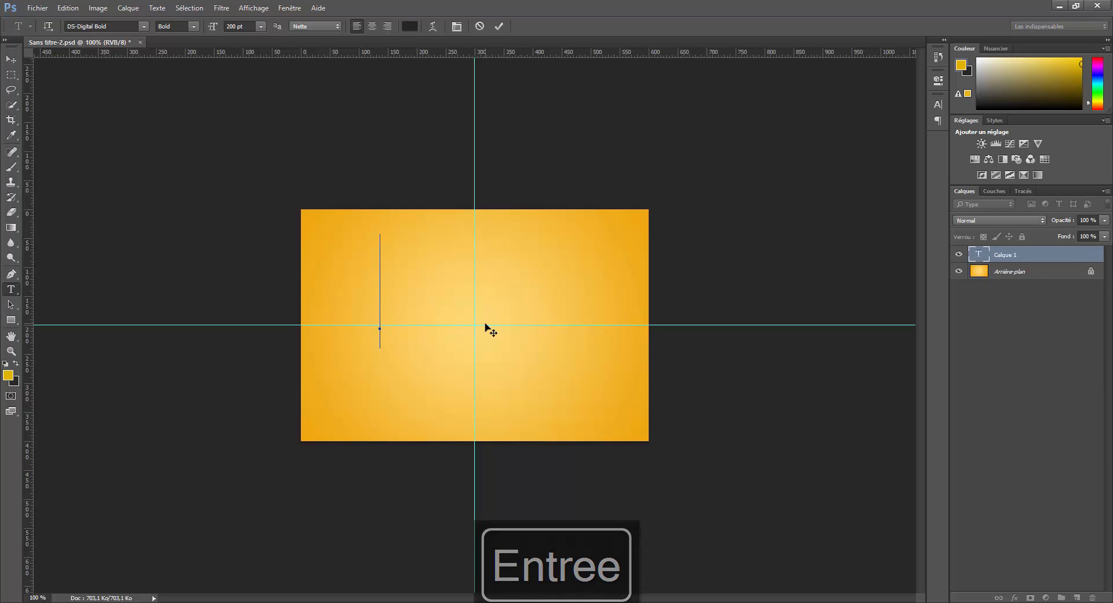
pyautogui.write('08')
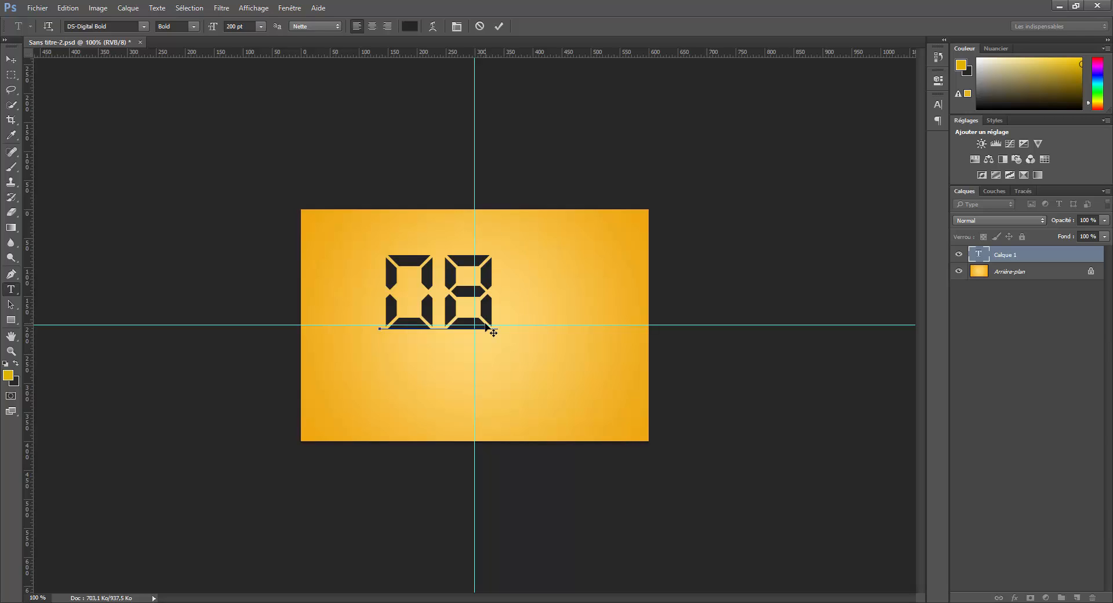
pyautogui.write(' 30')
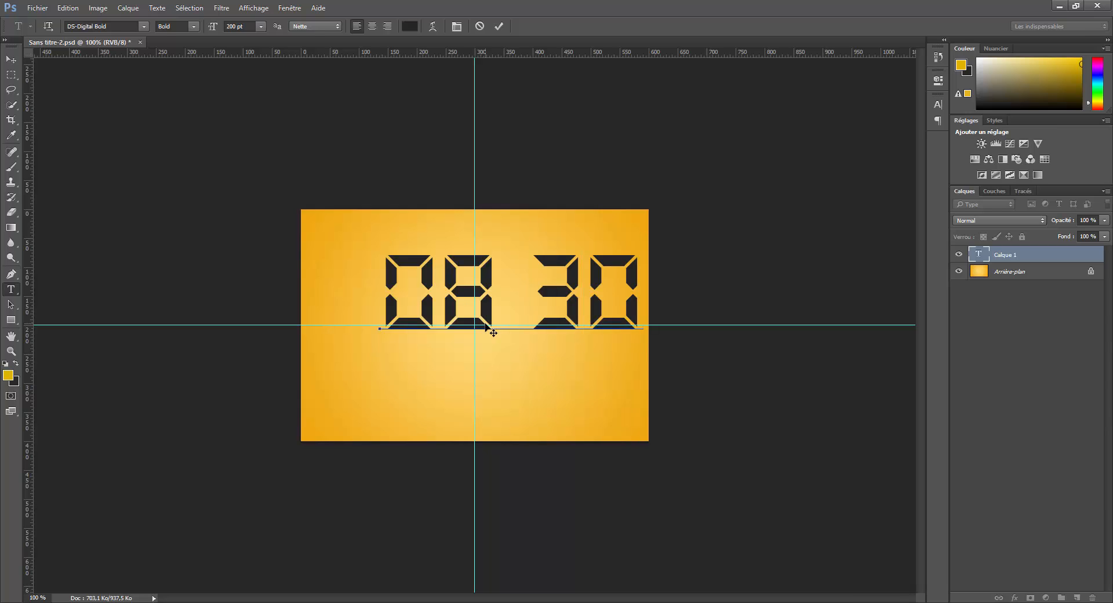
pyautogui.press('BackSpace')
pyautogui.write('4')
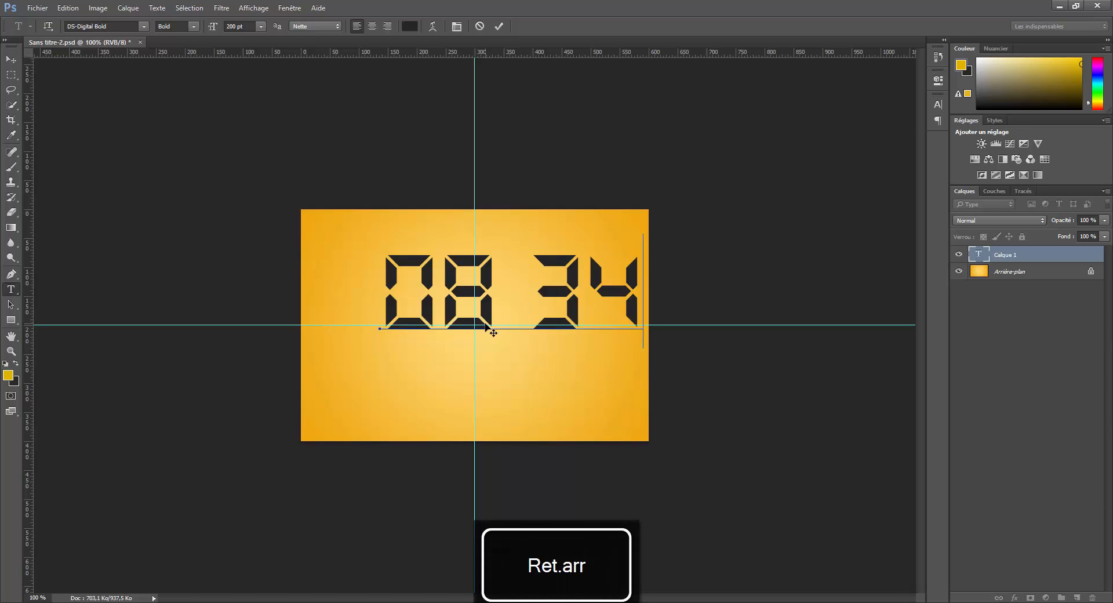
# Step: Move the "08 34" text to the middle of the canvas and stretch its height to about 116 %
pyautogui.click(12, 61)
pyautogui.moveTo(396, 286); pyautogui.dragTo(359, 326)
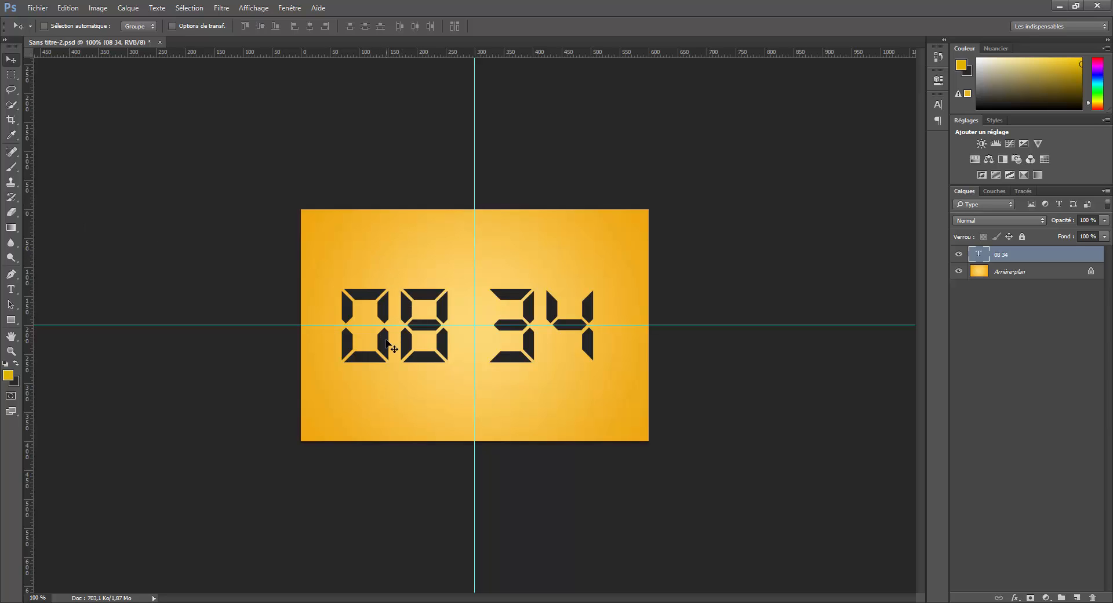
pyautogui.hotkey('ctrl', 't')
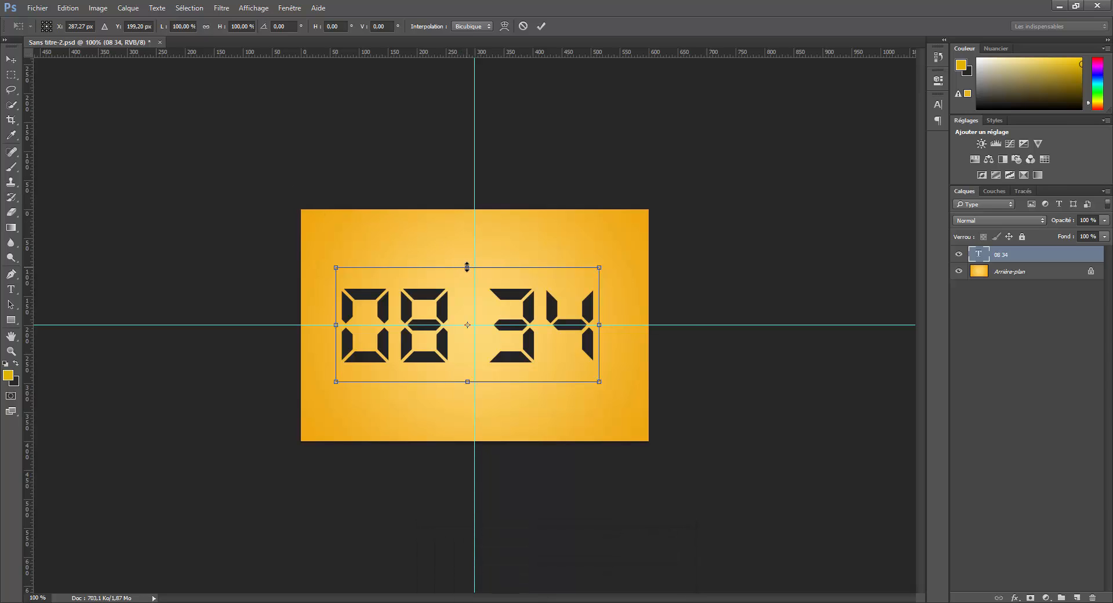
pyautogui.moveTo(467, 266); pyautogui.dragTo(466, 257)
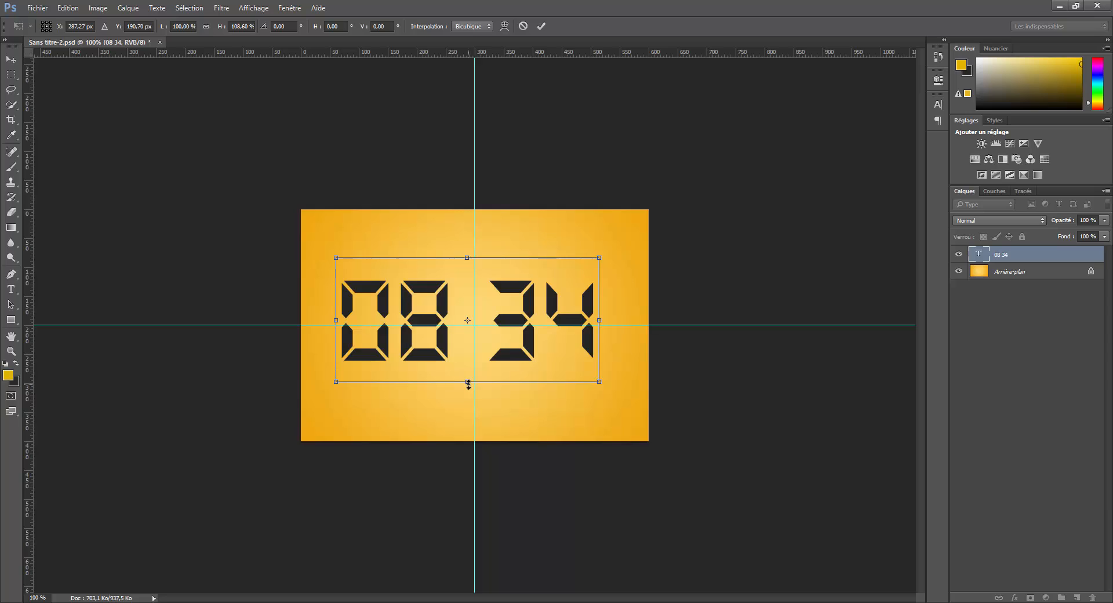
pyautogui.moveTo(467, 384); pyautogui.dragTo(468, 392)
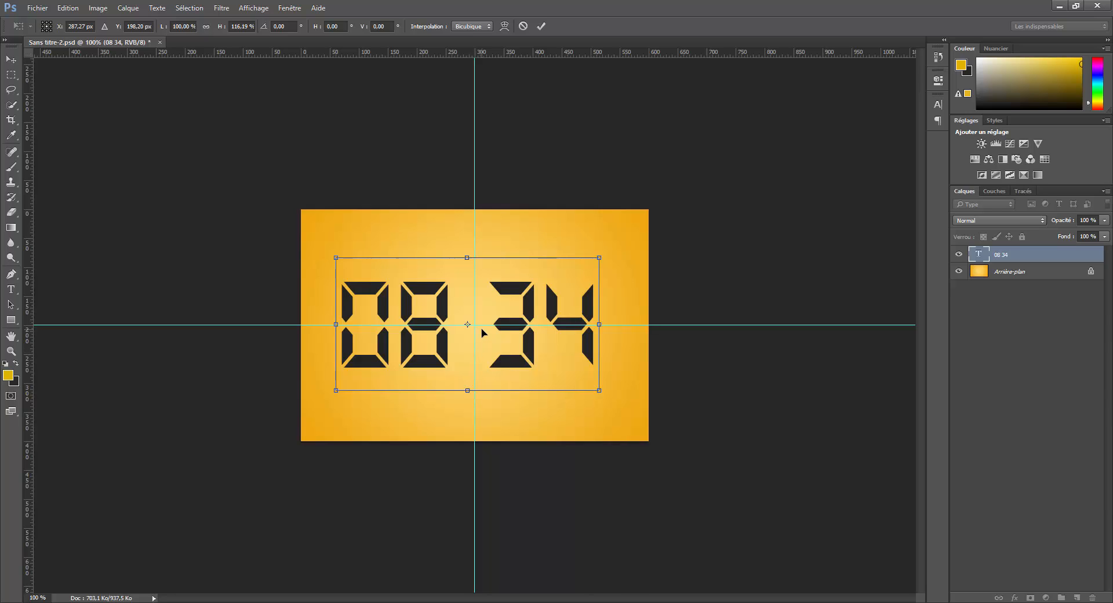
pyautogui.press('Return')
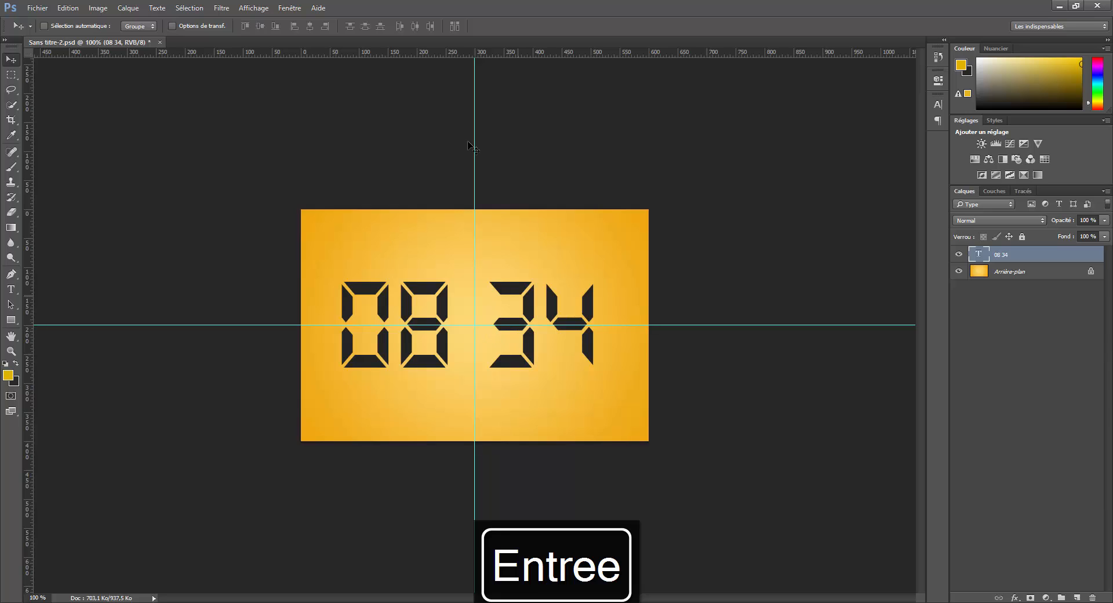
# Step: Add a separate text layer with a colon ":" at 100 pt above the digits "34"
pyautogui.click(15, 293)
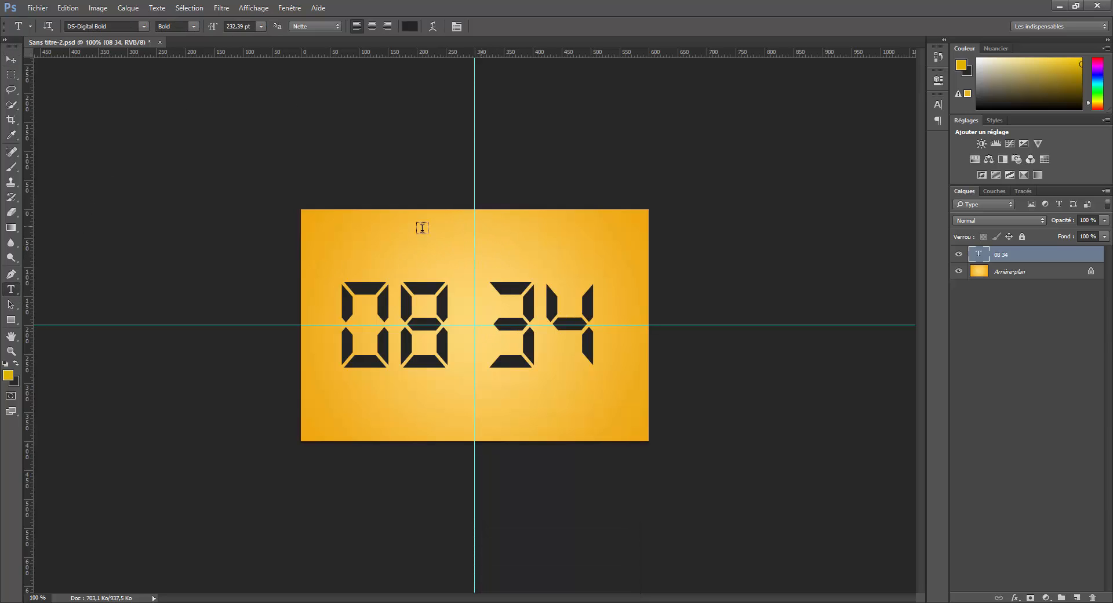
pyautogui.click(540, 255)
pyautogui.click(261, 26)
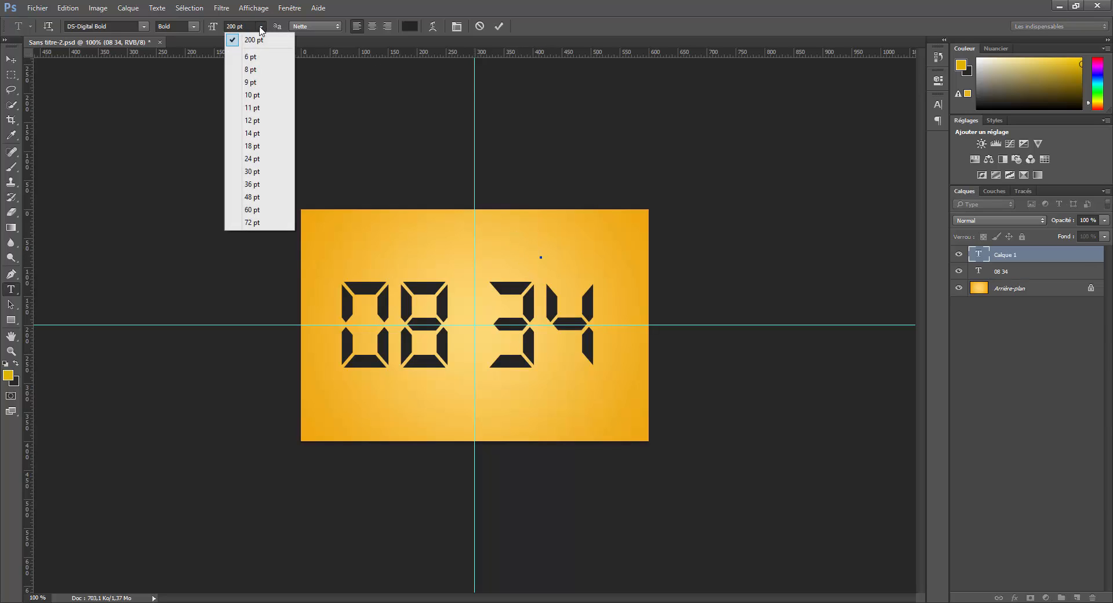
pyautogui.click(237, 26)
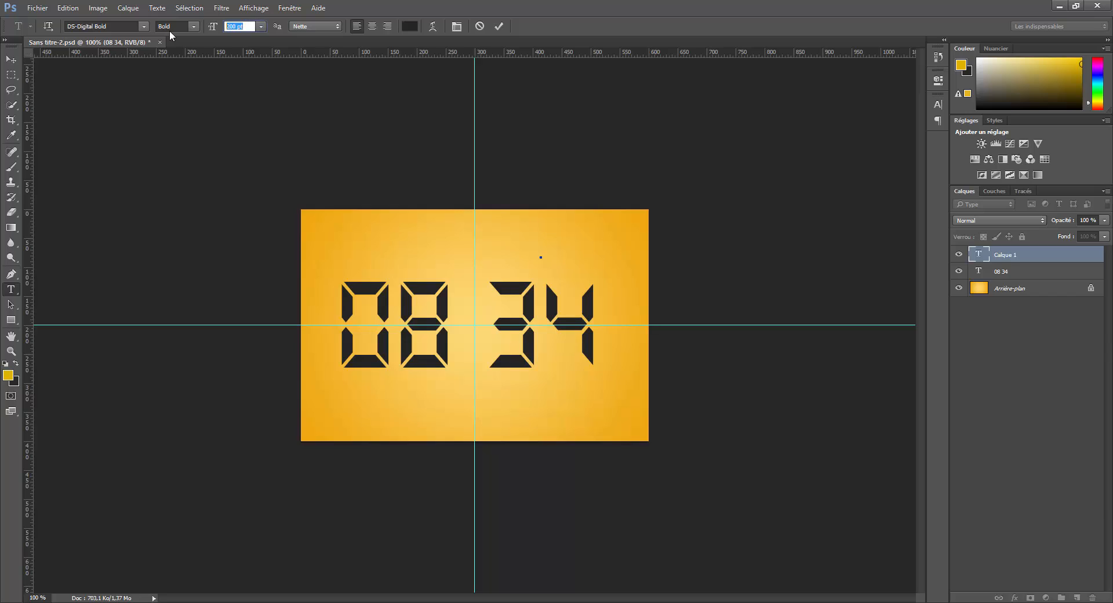
pyautogui.write('100')
pyautogui.press('Return')
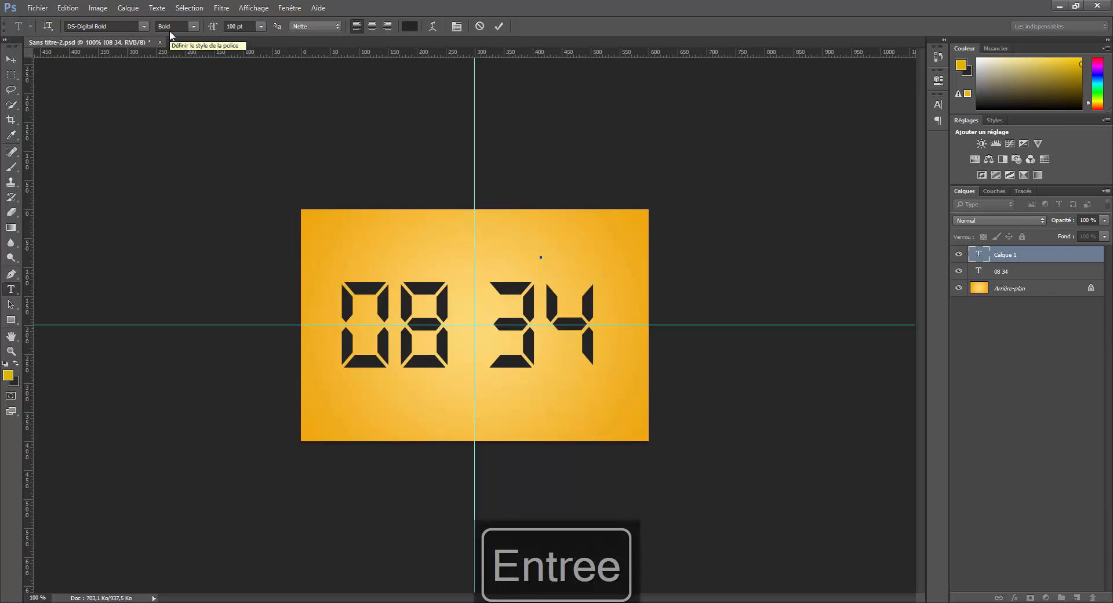
pyautogui.write(':')
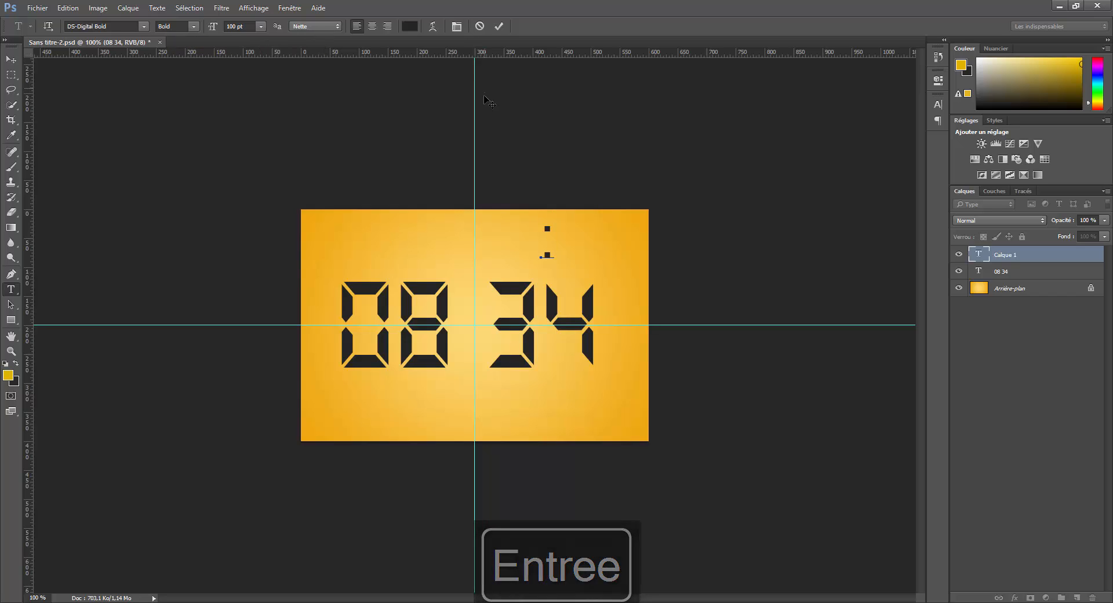
# Step: Move the colon to the guide intersection between "08" and "34" and save the document
pyautogui.click(9, 62)
pyautogui.moveTo(549, 238); pyautogui.dragTo(477, 325)
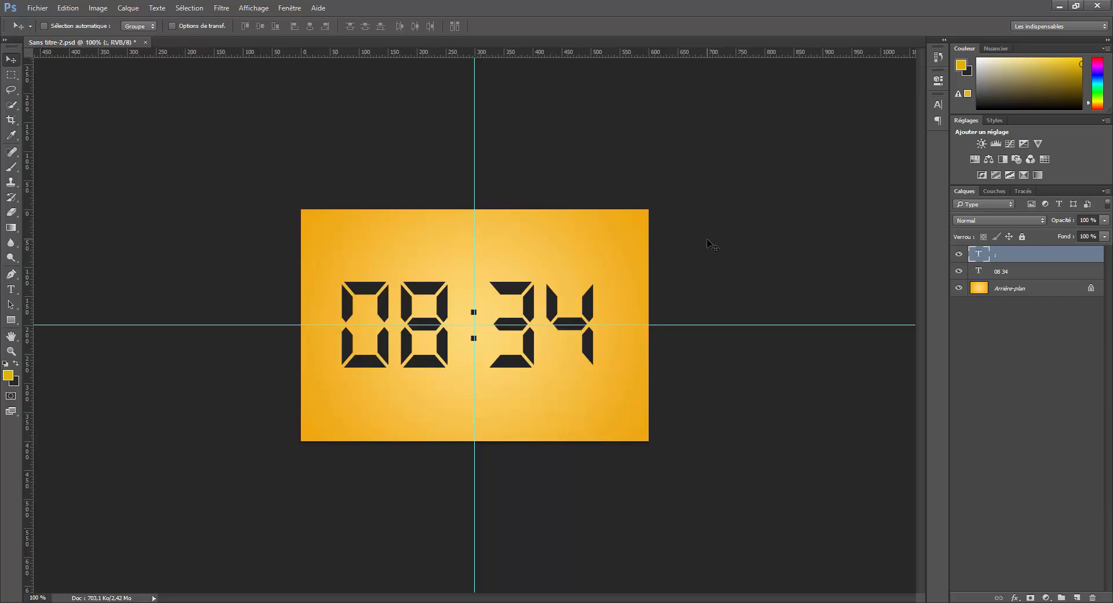
pyautogui.hotkey('ctrl', 's')
# Step: Add a text layer reading "21°c" below the digits "34" and set all of its text to 72 pt
pyautogui.click(10, 288)
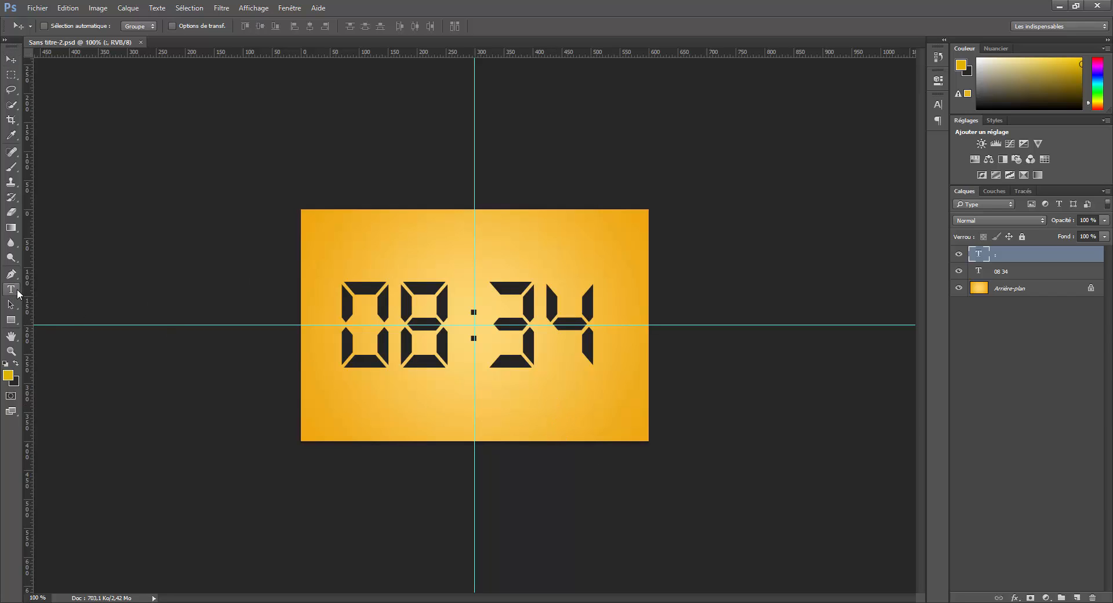
pyautogui.click(559, 405)
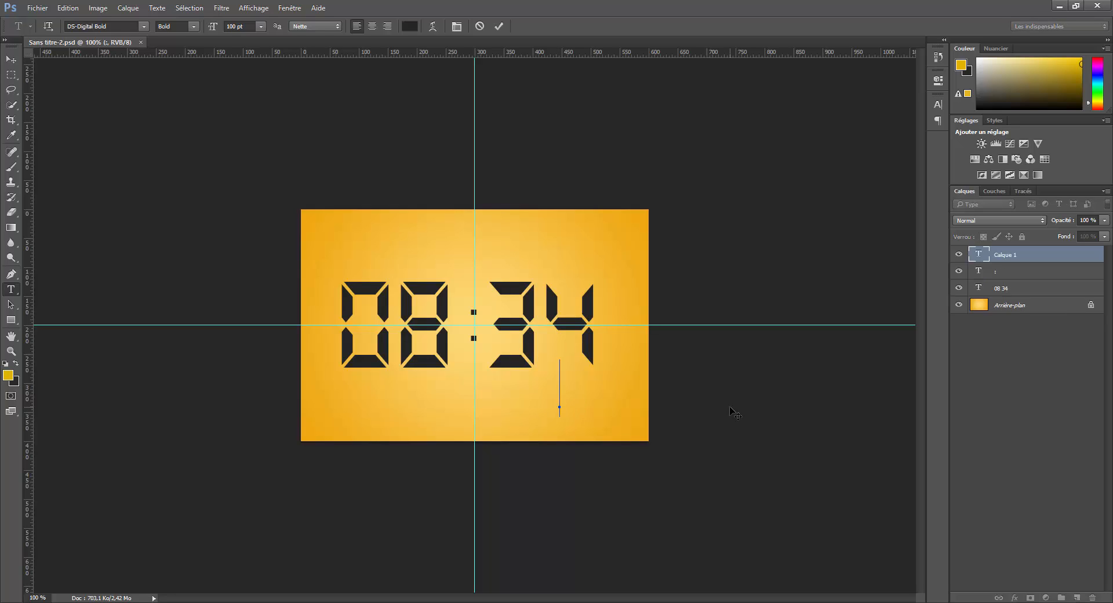
pyautogui.write('21°C')
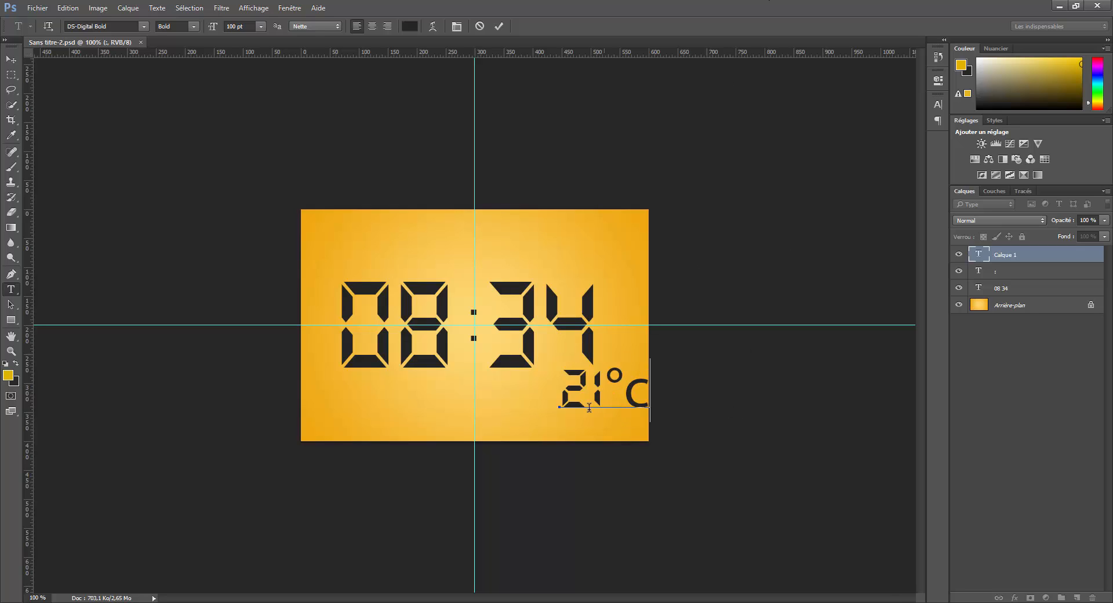
pyautogui.moveTo(626, 393); pyautogui.dragTo(651, 392)
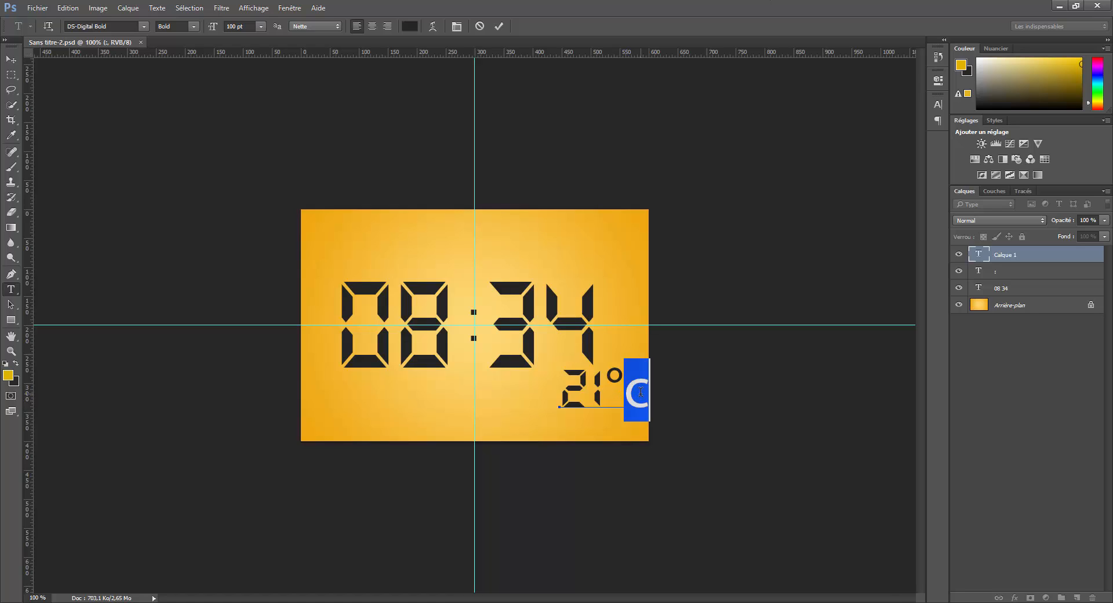
pyautogui.click(207, 26)
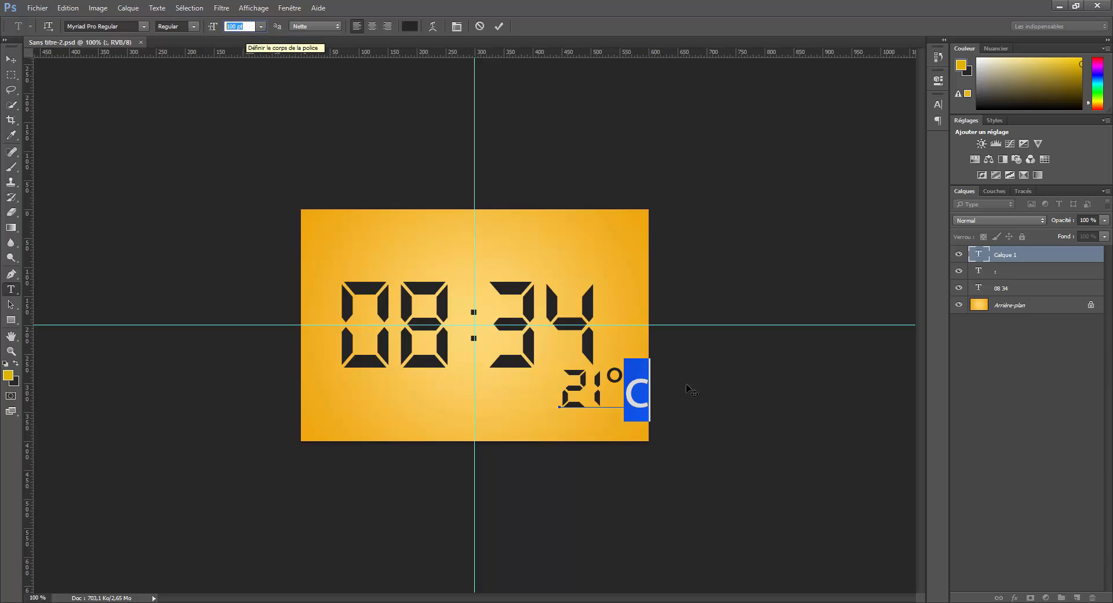
pyautogui.click(559, 390)
pyautogui.moveTo(560, 389); pyautogui.dragTo(650, 394)
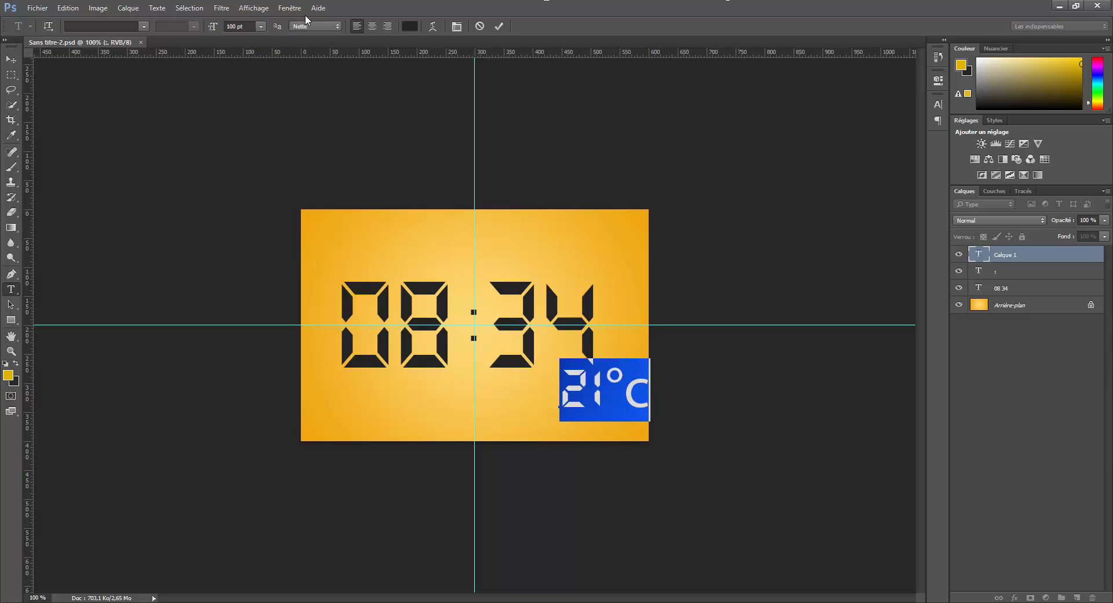
pyautogui.click(261, 26)
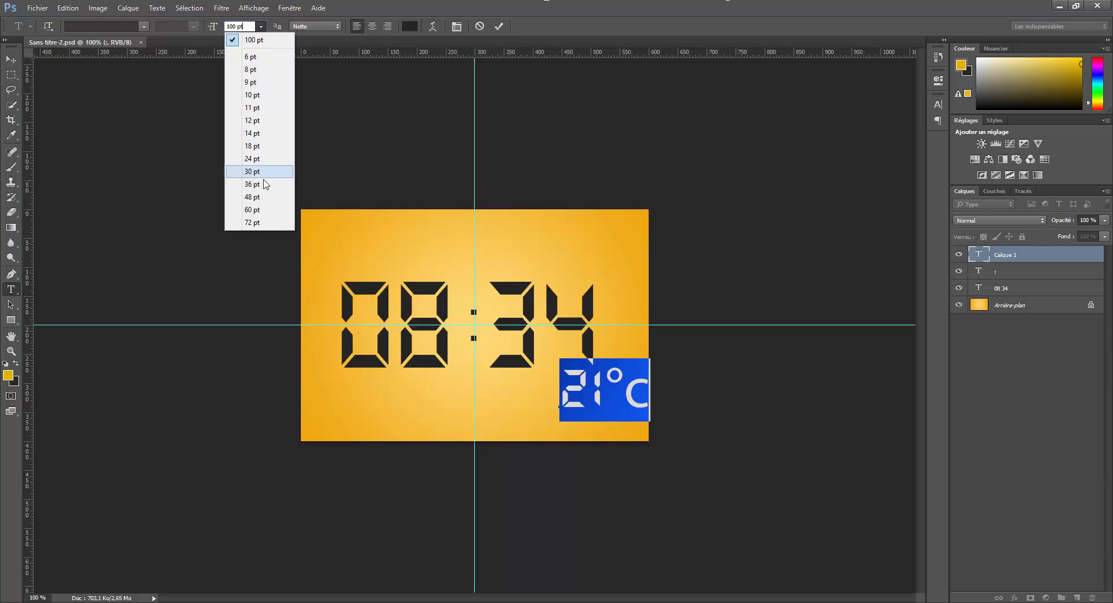
pyautogui.click(261, 223)
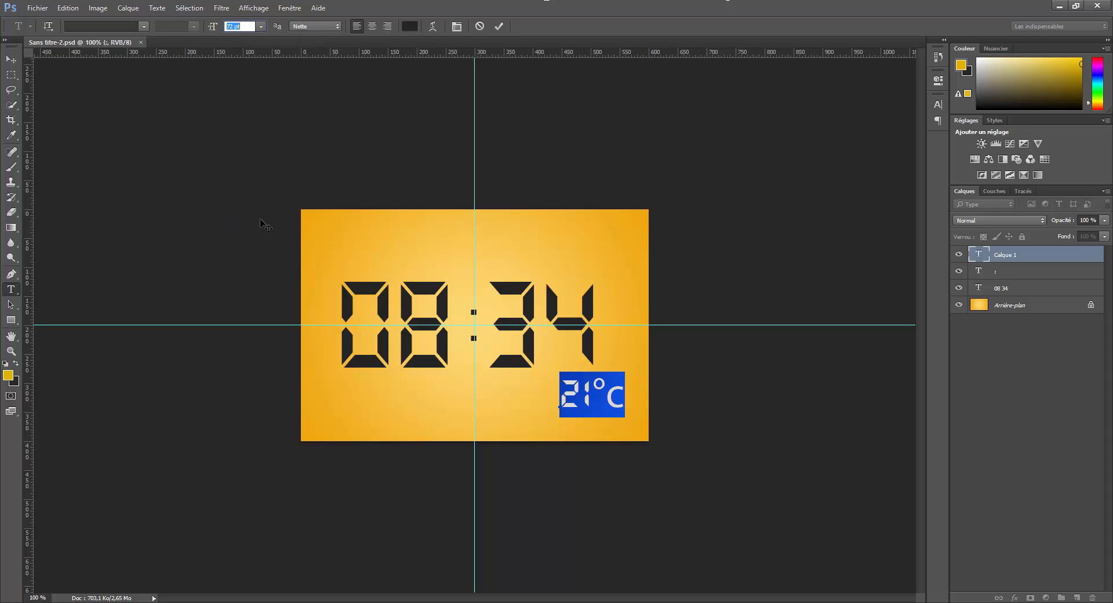
# Step: Reduce the "c" of the temperature text to 48 pt and move the text down so it ends flush with "34"
pyautogui.moveTo(606, 396); pyautogui.dragTo(618, 396)
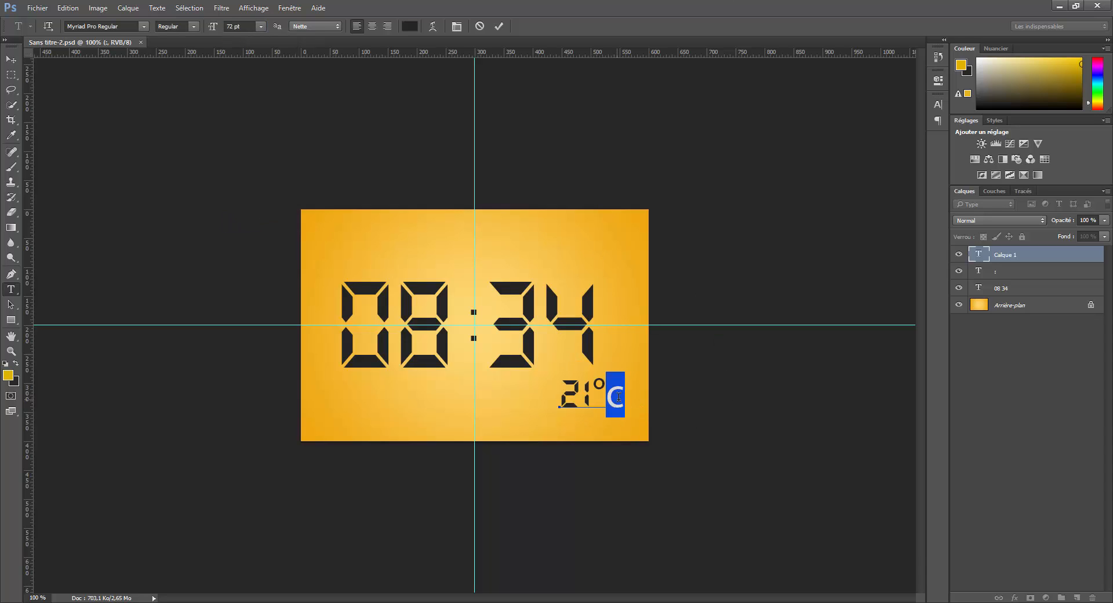
pyautogui.click(261, 26)
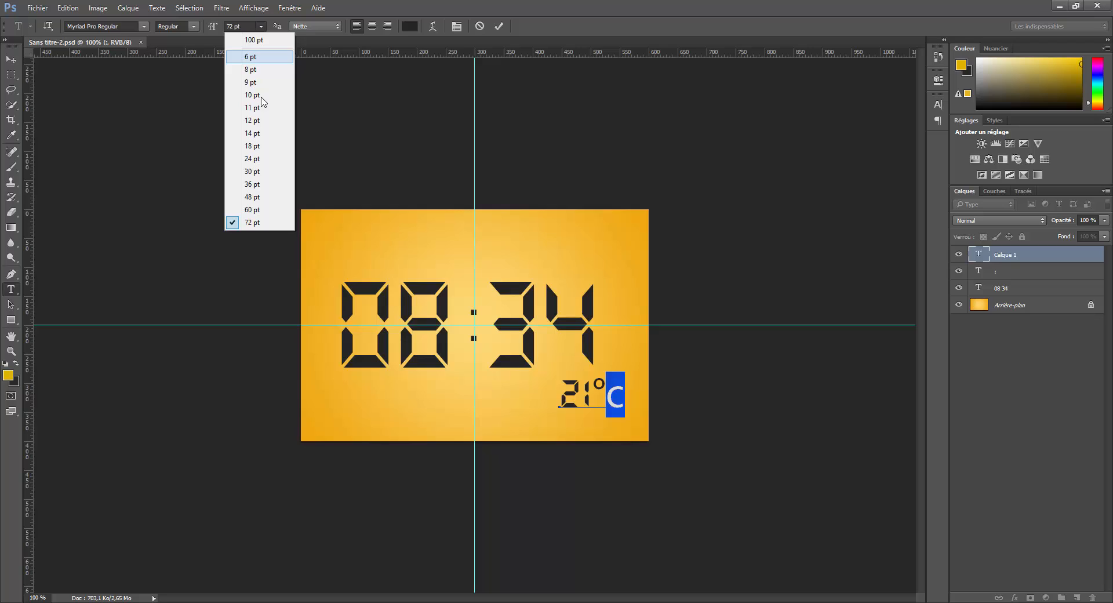
pyautogui.click(260, 198)
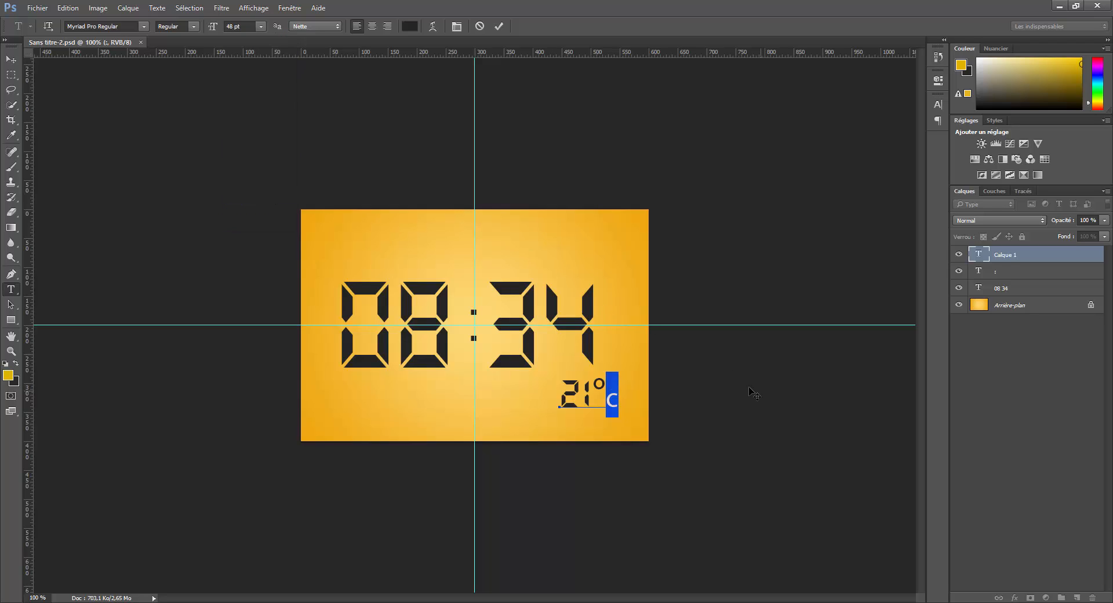
pyautogui.click(10, 59)
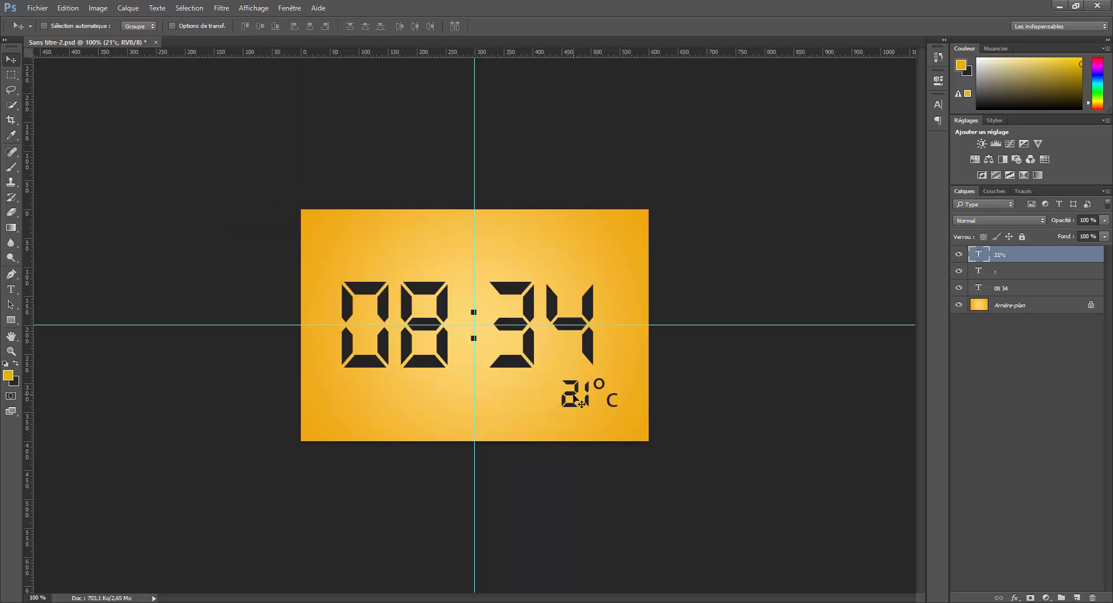
pyautogui.moveTo(569, 400)
pyautogui.mouseDown()
pyautogui.moveTo(556, 413)
pyautogui.moveTo(550, 399)
pyautogui.mouseUp()
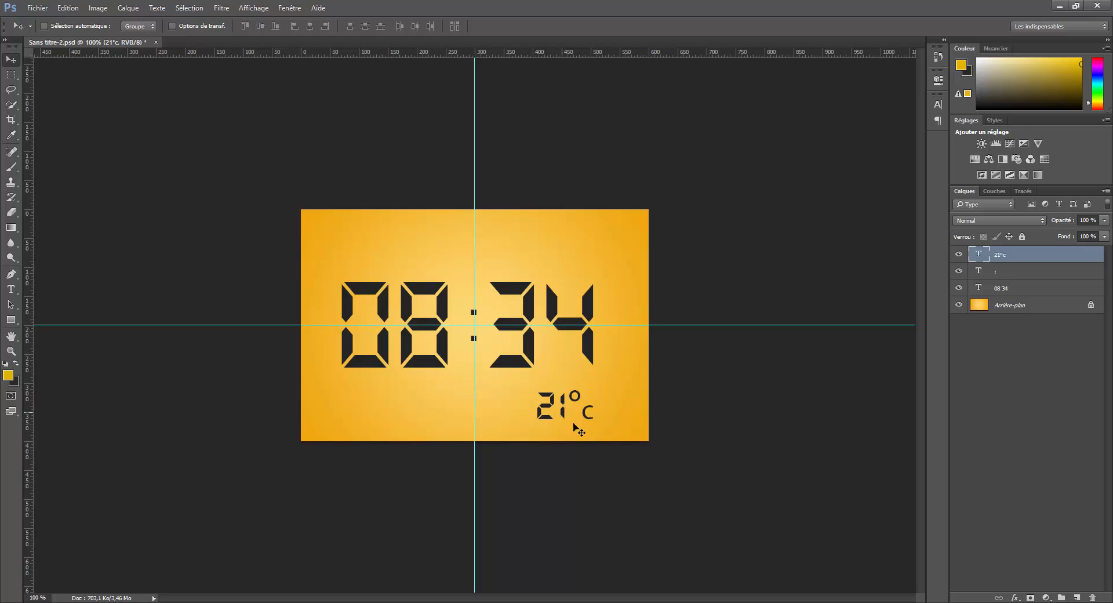
# Step: Duplicate the "21°c" layer and place the copy under "08", level with the original and aligned with the first digit's outer edge
pyautogui.rightClick(1008, 257)
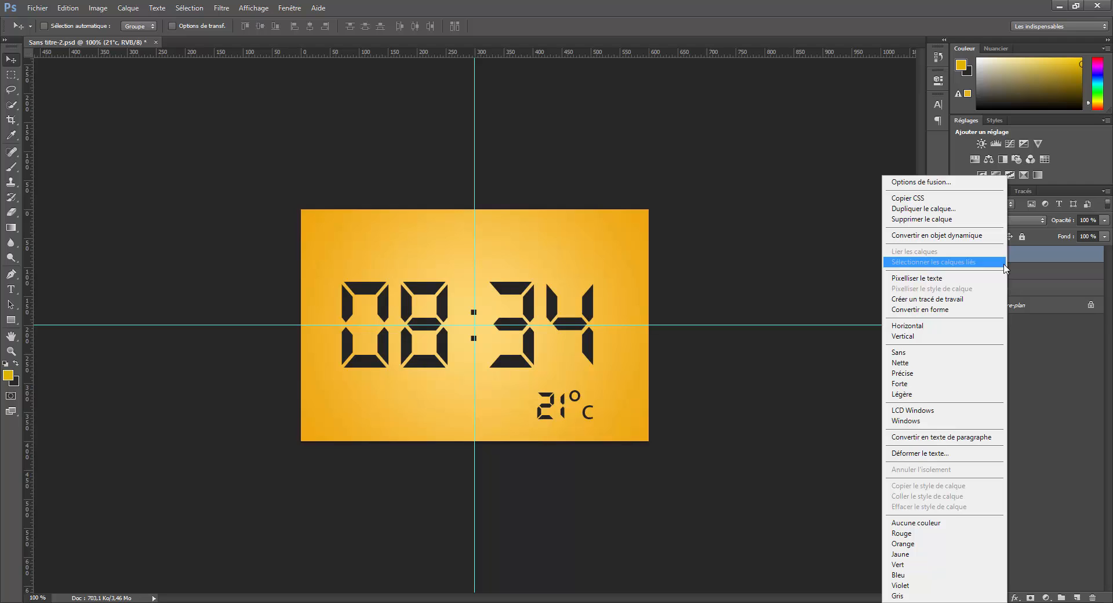
pyautogui.click(939, 209)
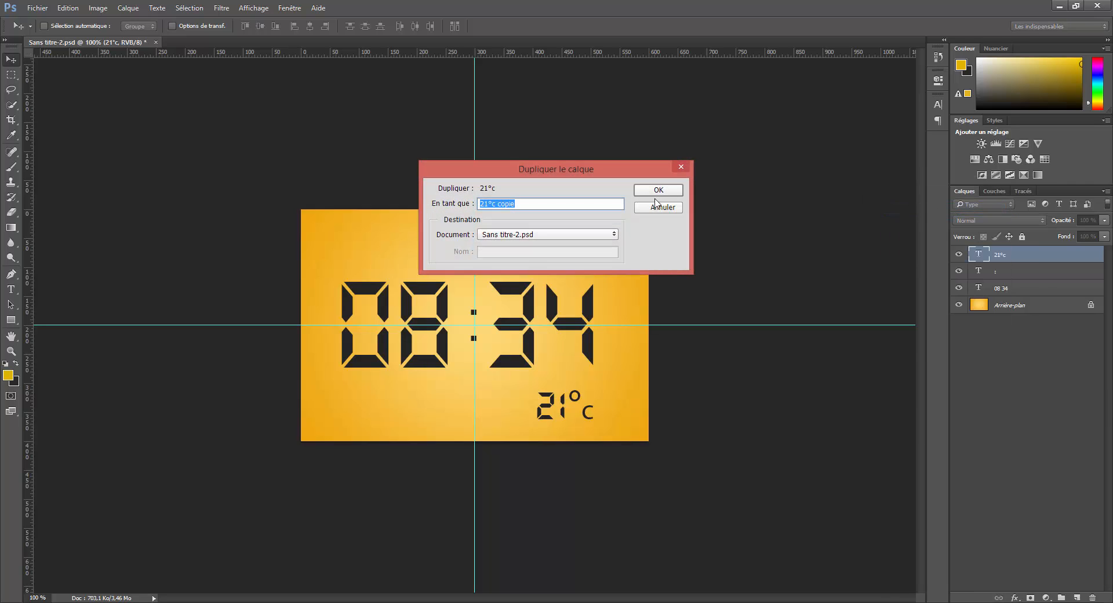
pyautogui.click(651, 196)
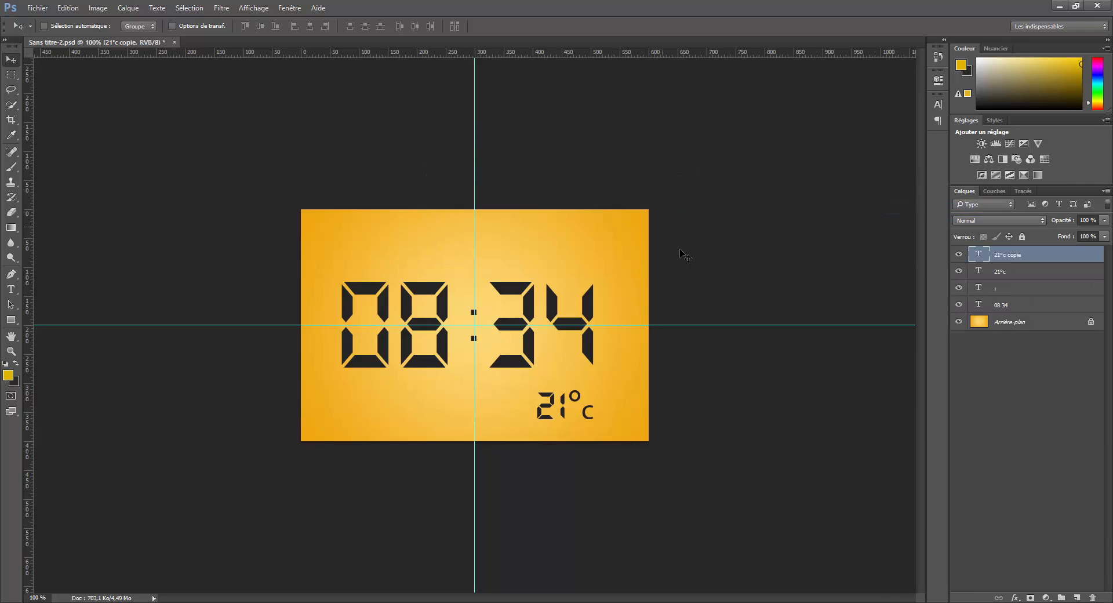
pyautogui.moveTo(561, 407); pyautogui.dragTo(367, 405)
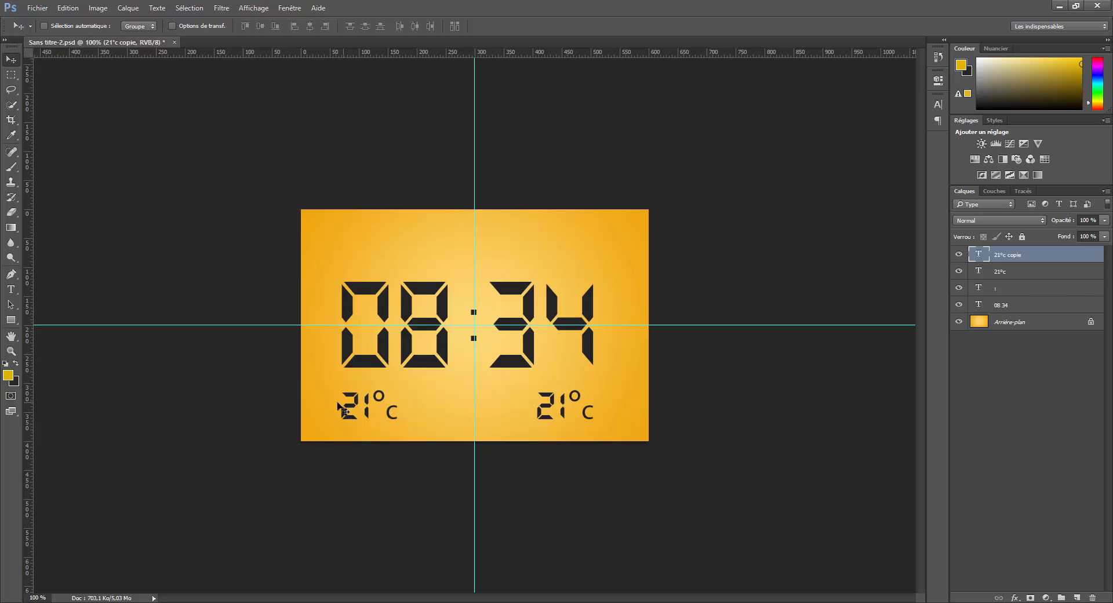
# Step: Replace the duplicated temperature text under "08" with the date "3:3:2015"
pyautogui.click(12, 293)
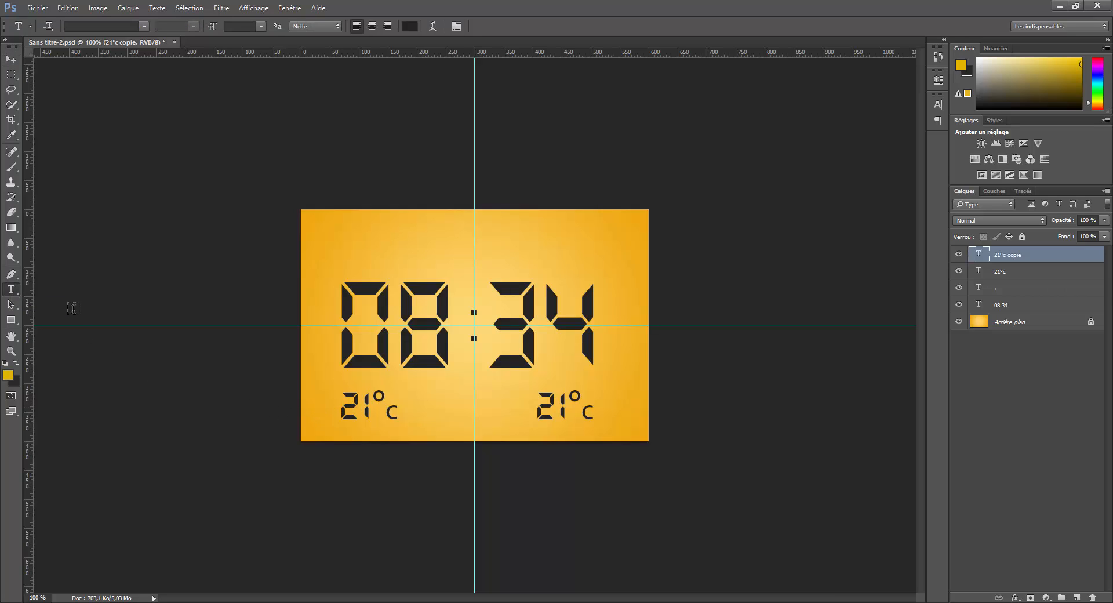
pyautogui.click(344, 405)
pyautogui.moveTo(344, 405); pyautogui.dragTo(394, 410)
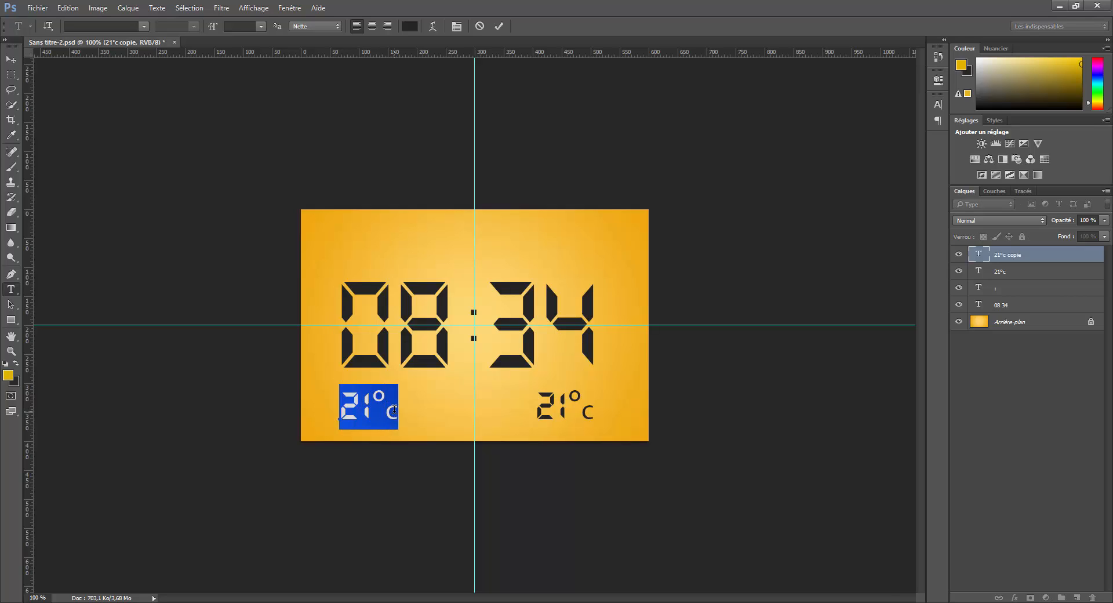
pyautogui.write('3')
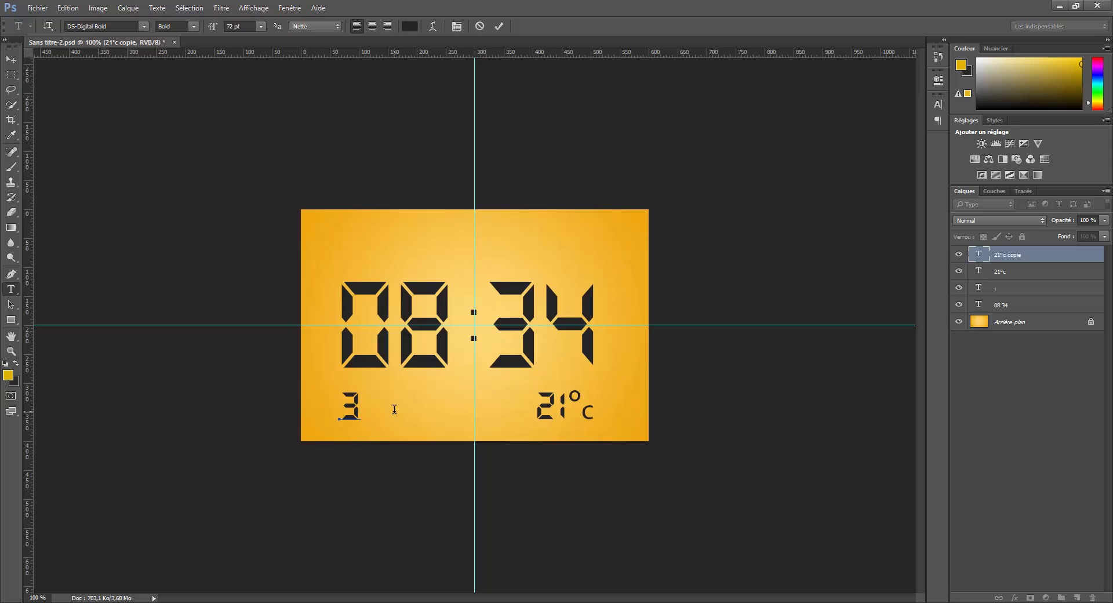
pyautogui.write(':3:20')
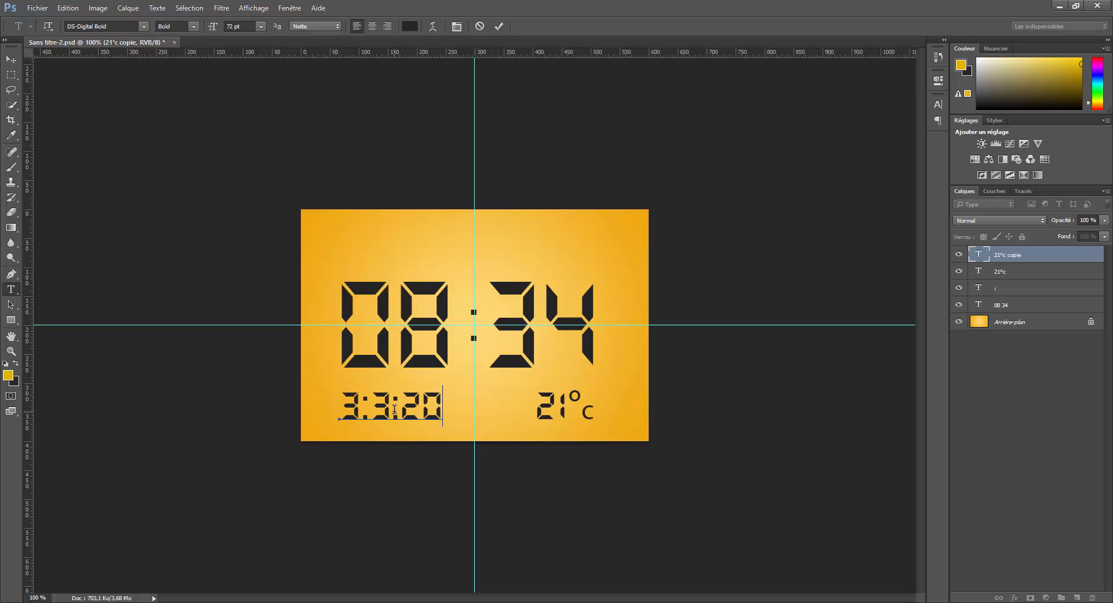
pyautogui.write('15')
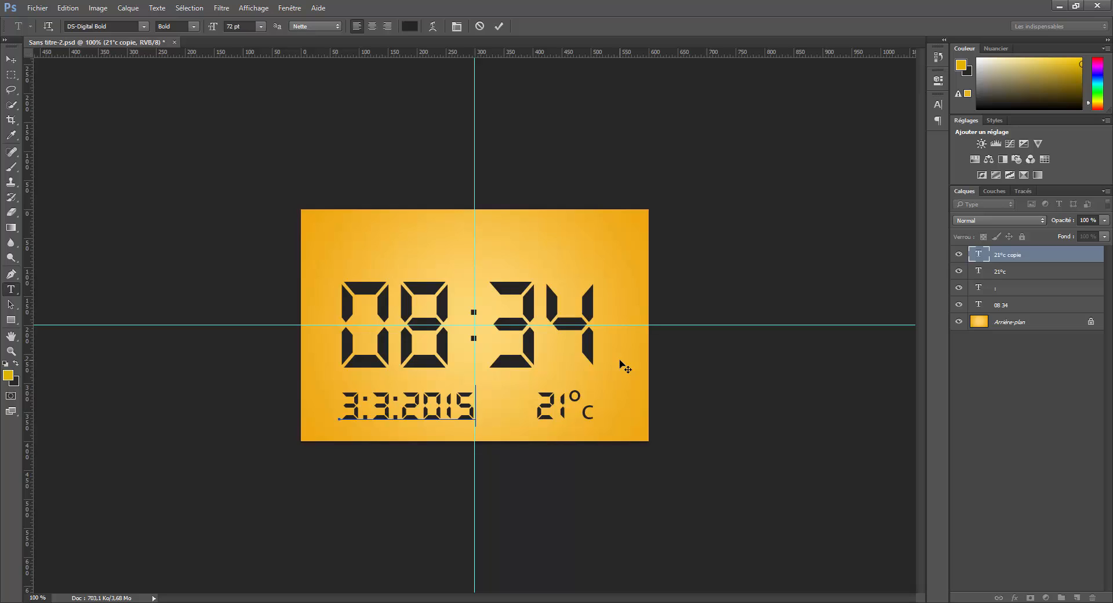
pyautogui.click(10, 61)
# Step: Add a new text layer reading "AM" above the digits "34" and set its font to Impact Regular
pyautogui.click(11, 289)
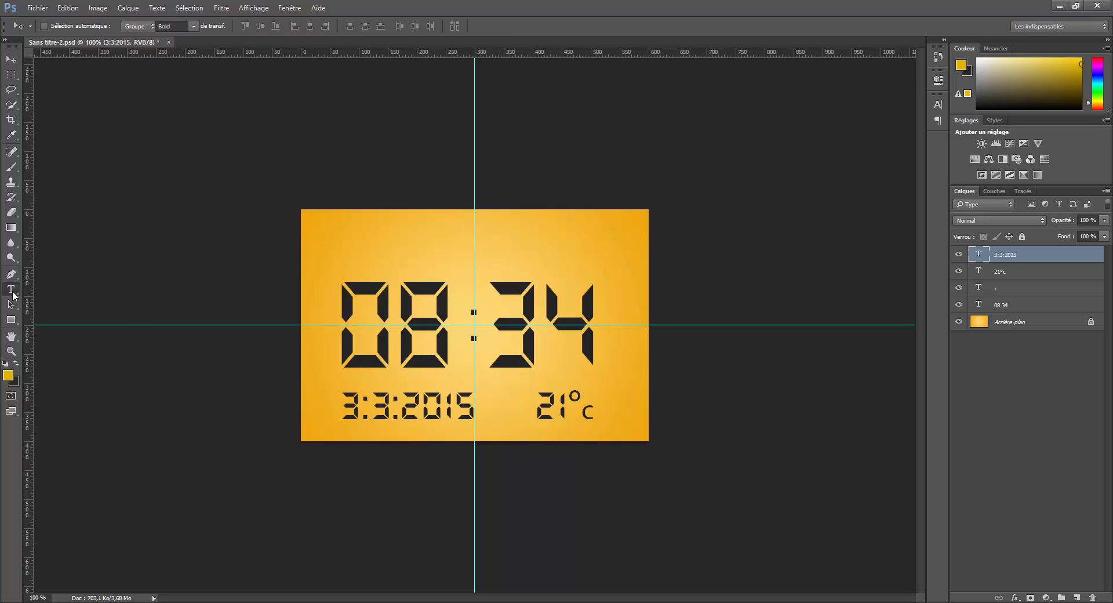
pyautogui.click(571, 241)
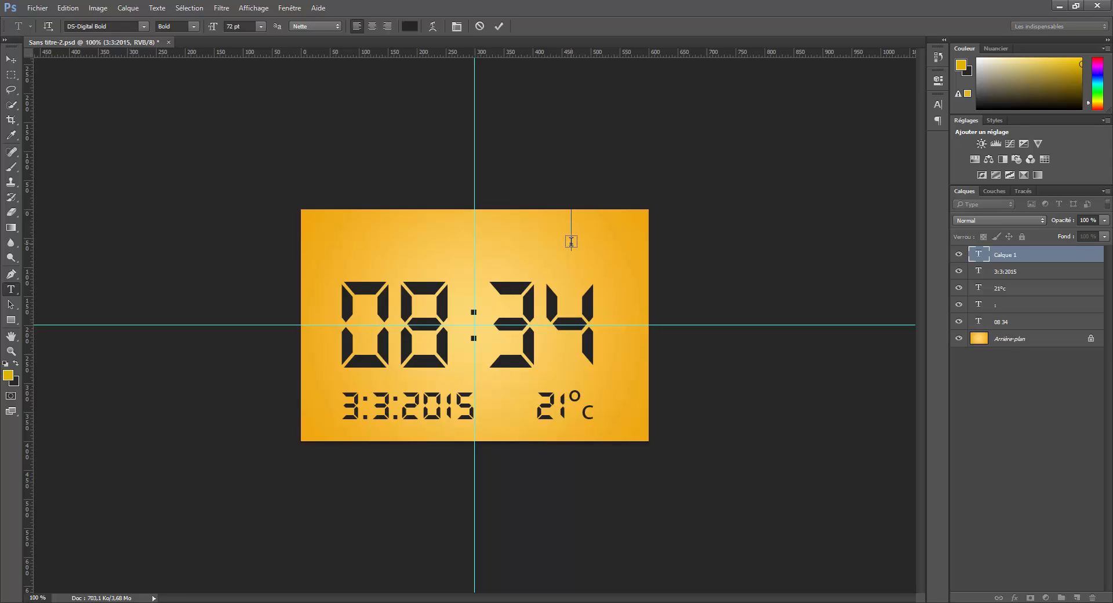
pyautogui.write('AM')
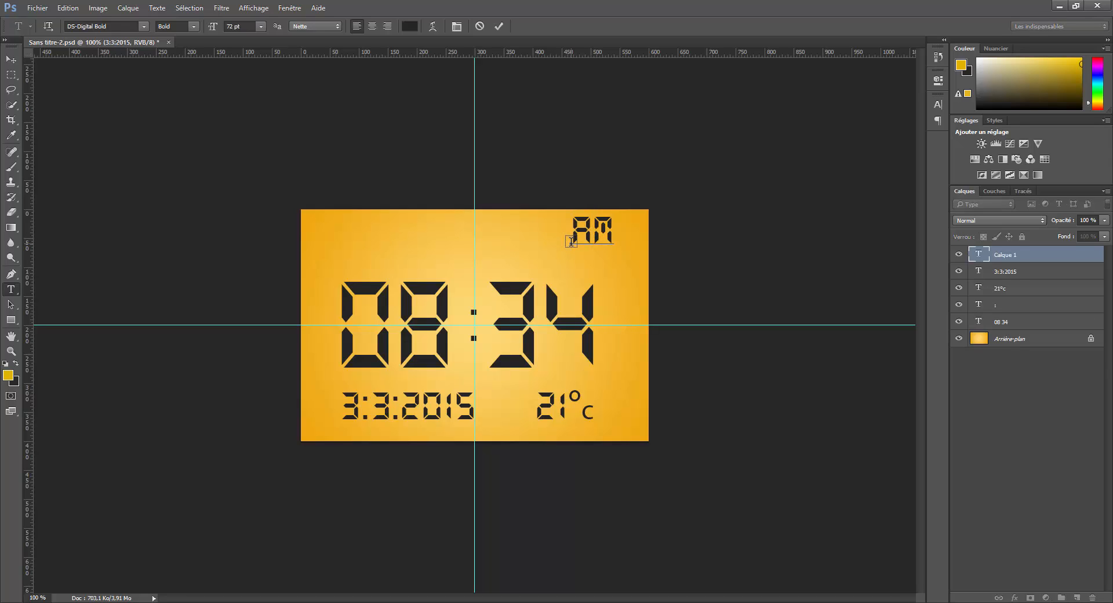
pyautogui.moveTo(574, 232); pyautogui.dragTo(728, 365)
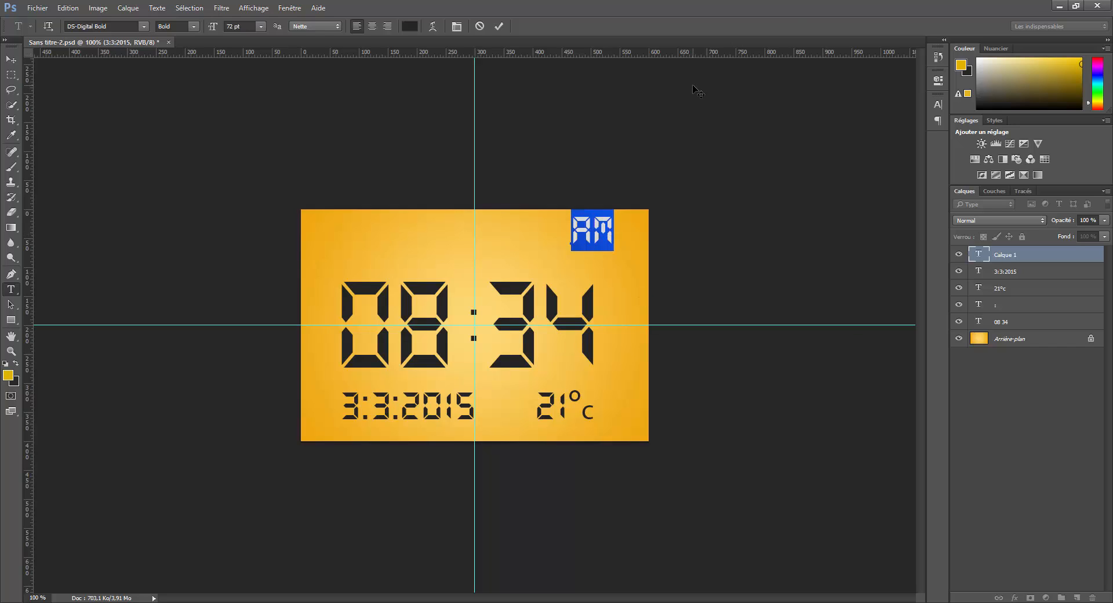
pyautogui.click(126, 27)
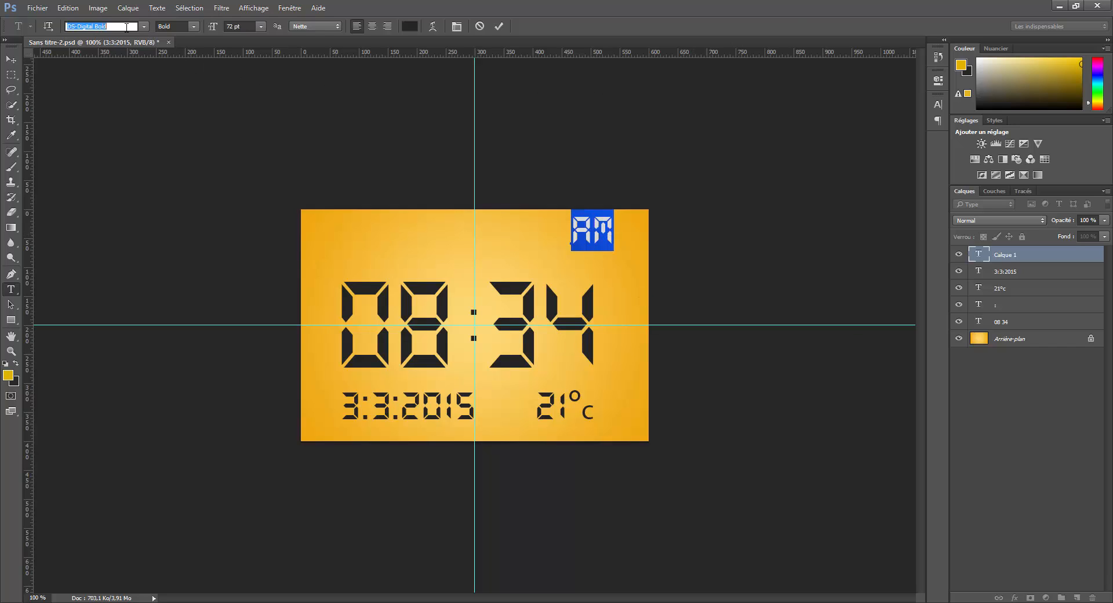
pyautogui.write('Impact')
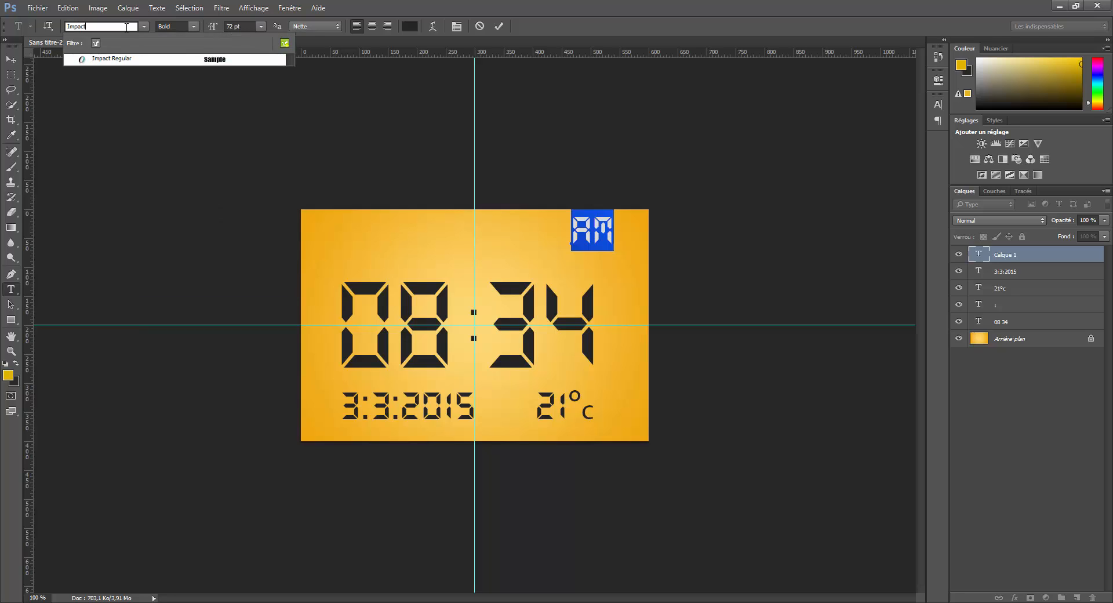
pyautogui.click(127, 59)
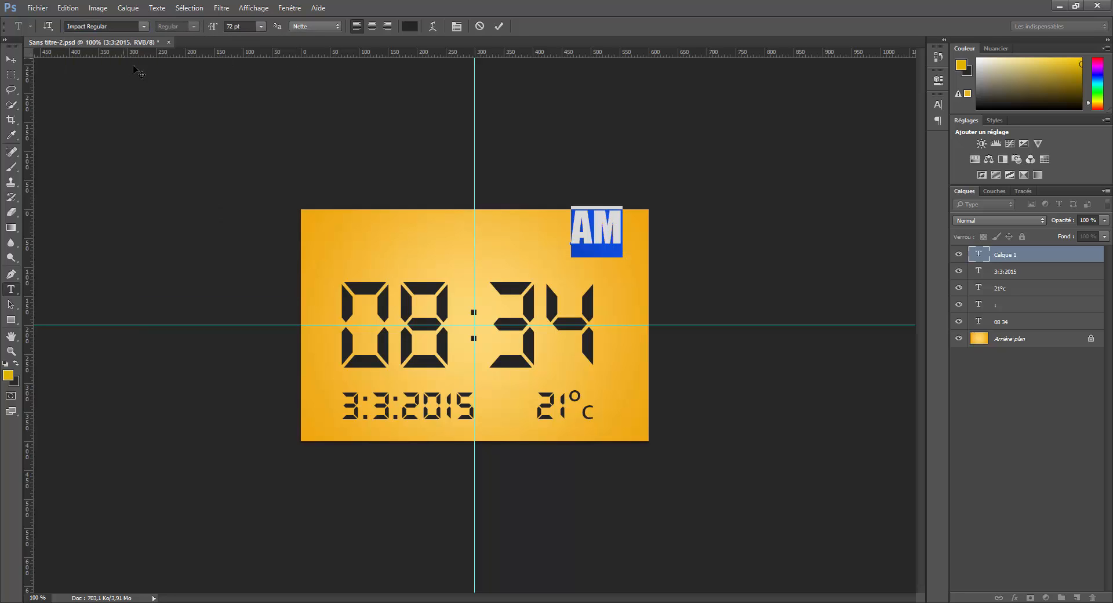
# Step: Set the "AM" text to 36 pt and move it just after "34", level with the base of the digits
pyautogui.click(261, 26)
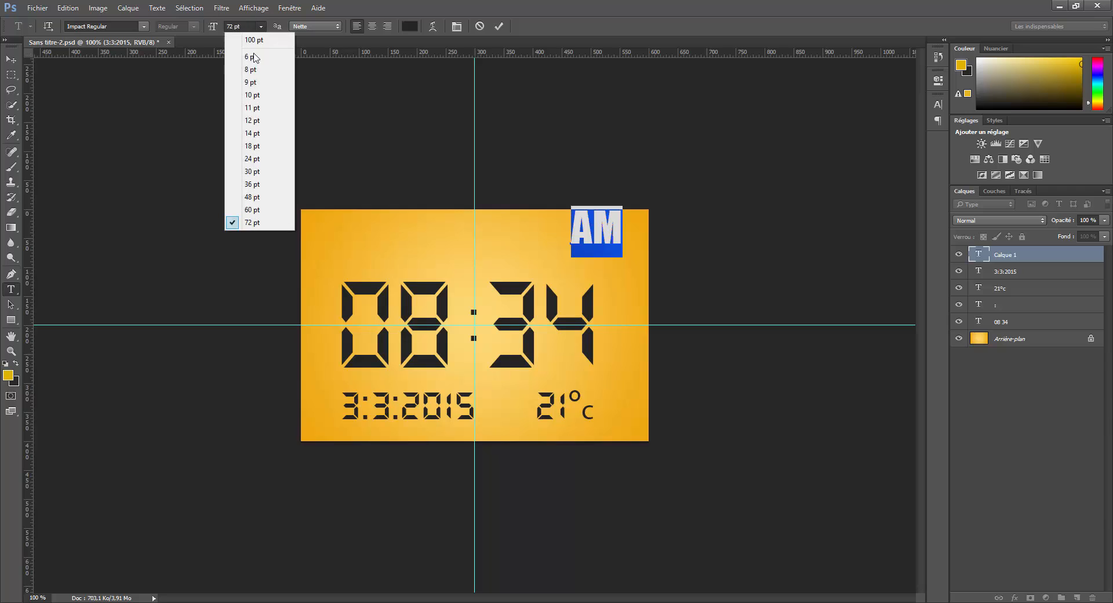
pyautogui.click(250, 198)
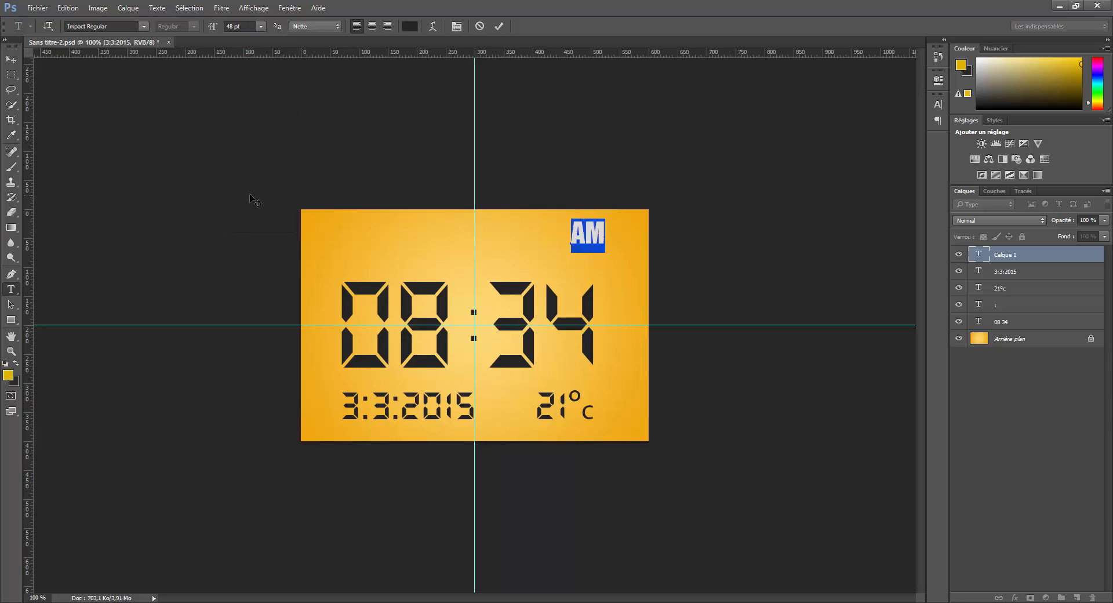
pyautogui.click(262, 26)
pyautogui.click(250, 184)
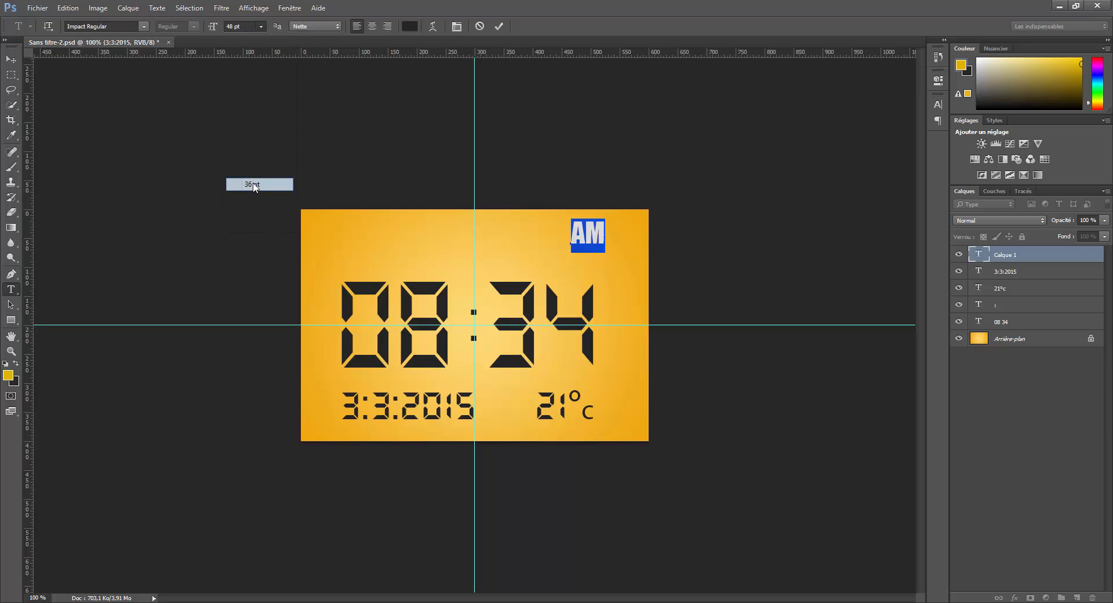
pyautogui.click(13, 61)
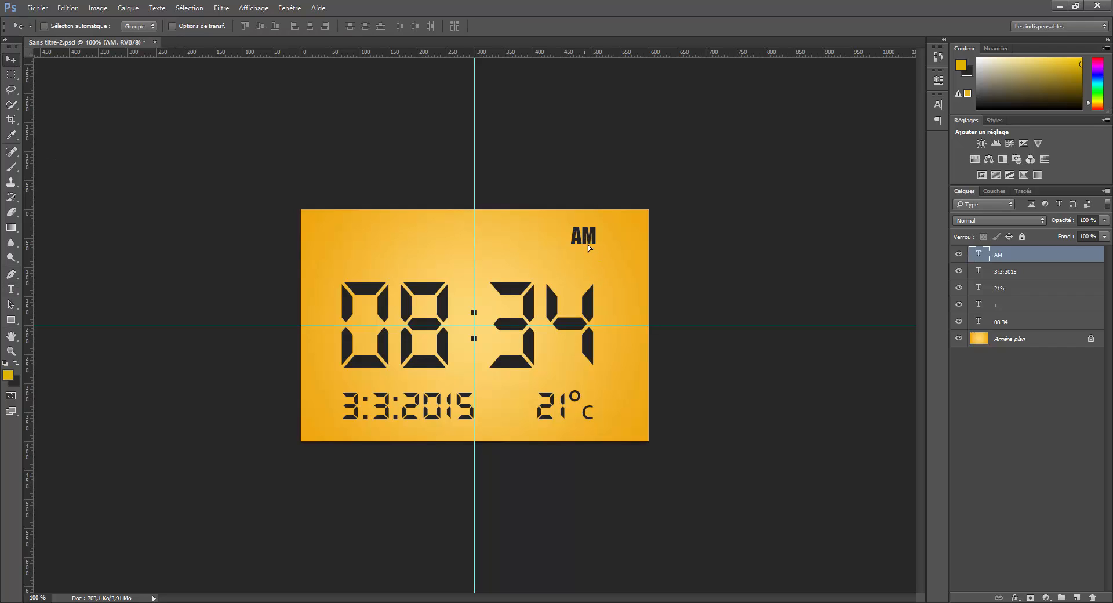
pyautogui.moveTo(588, 243); pyautogui.dragTo(621, 365)
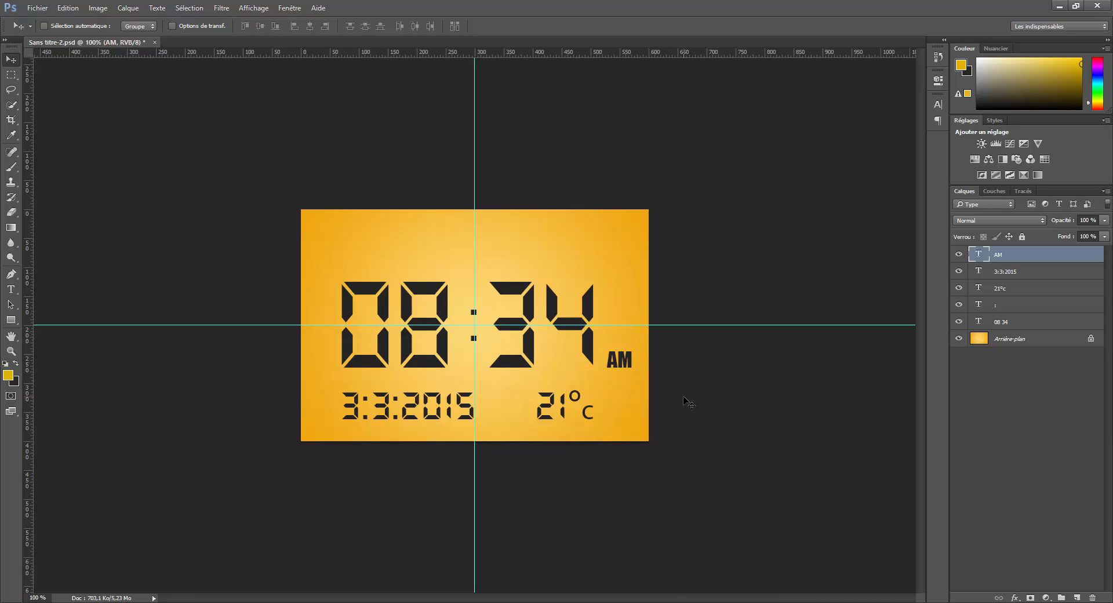
# Step: Save the document and set the "08 34" text size to 275 pt
pyautogui.hotkey('ctrl', 's')
pyautogui.click(11, 289)
pyautogui.doubleClick(359, 311)
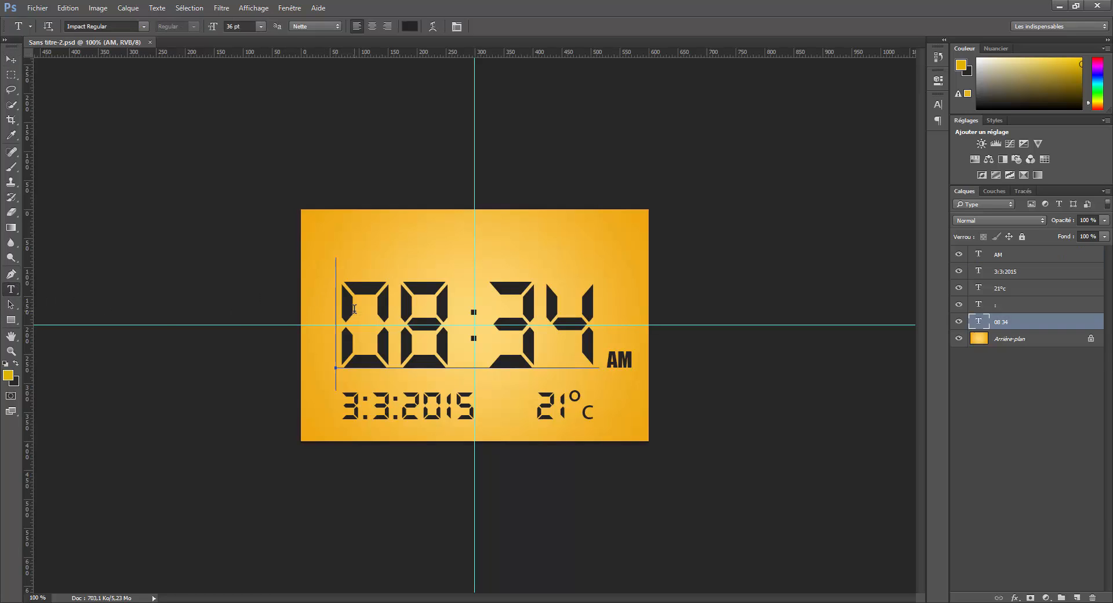
pyautogui.click(358, 310)
pyautogui.moveTo(347, 311); pyautogui.dragTo(596, 312)
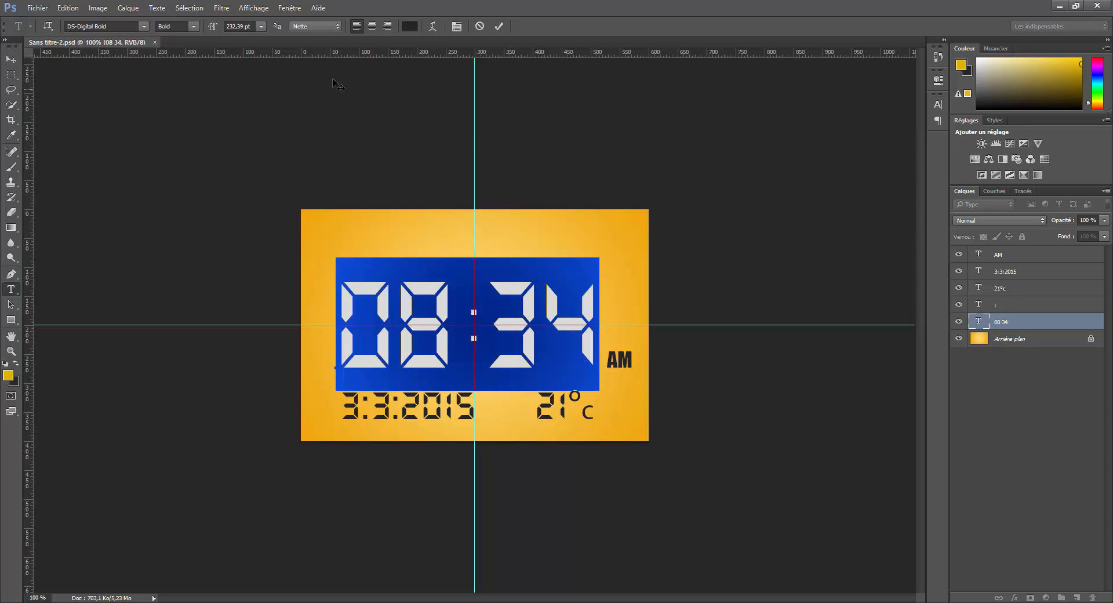
pyautogui.click(252, 26)
pyautogui.write('275')
pyautogui.press('Return')
pyautogui.press('Return')
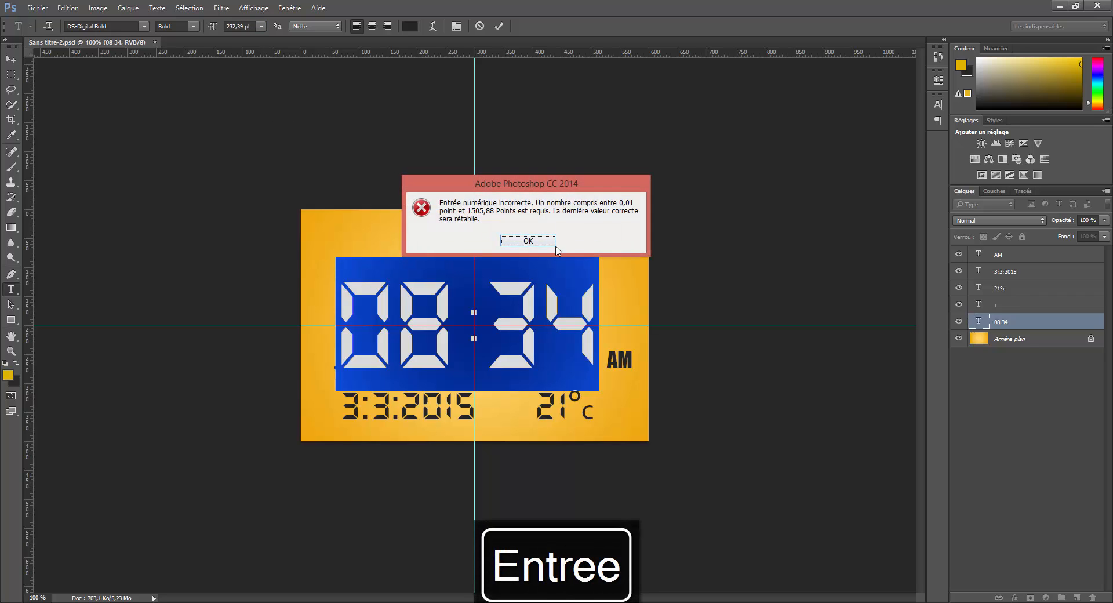
pyautogui.write('275')
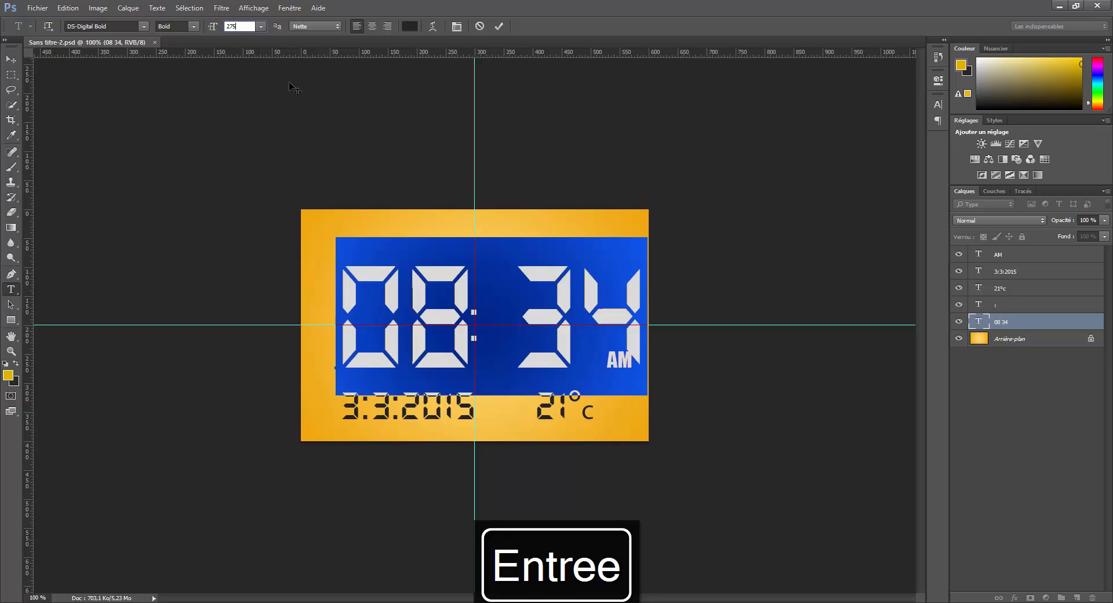
# Step: Move the "08 34" digits up and outward to center them horizontally, and raise the colon to their mid-height
pyautogui.click(11, 59)
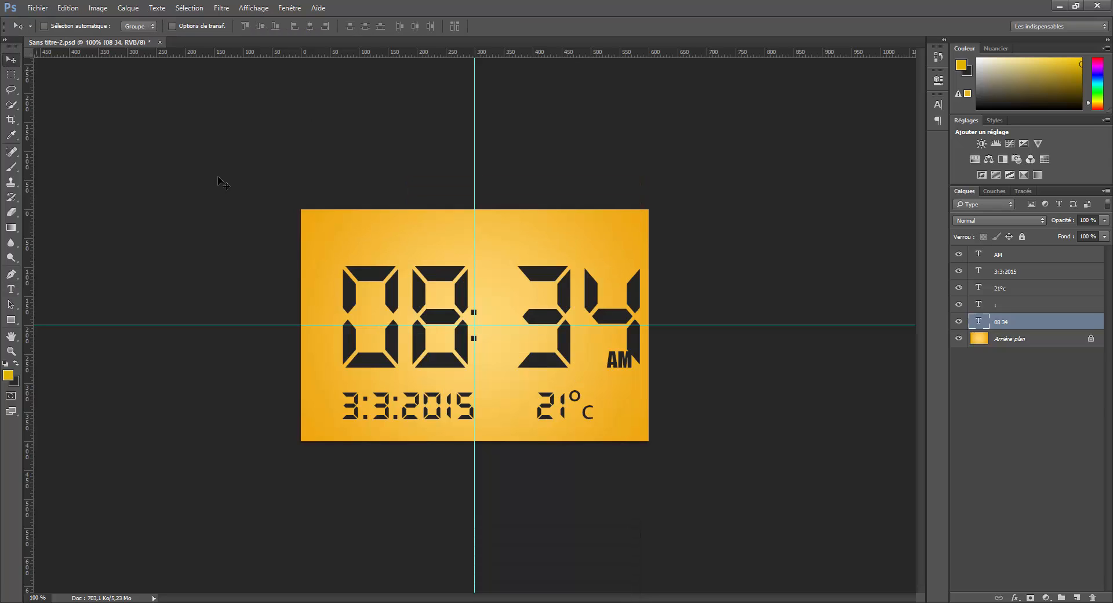
pyautogui.moveTo(388, 312); pyautogui.dragTo(374, 301)
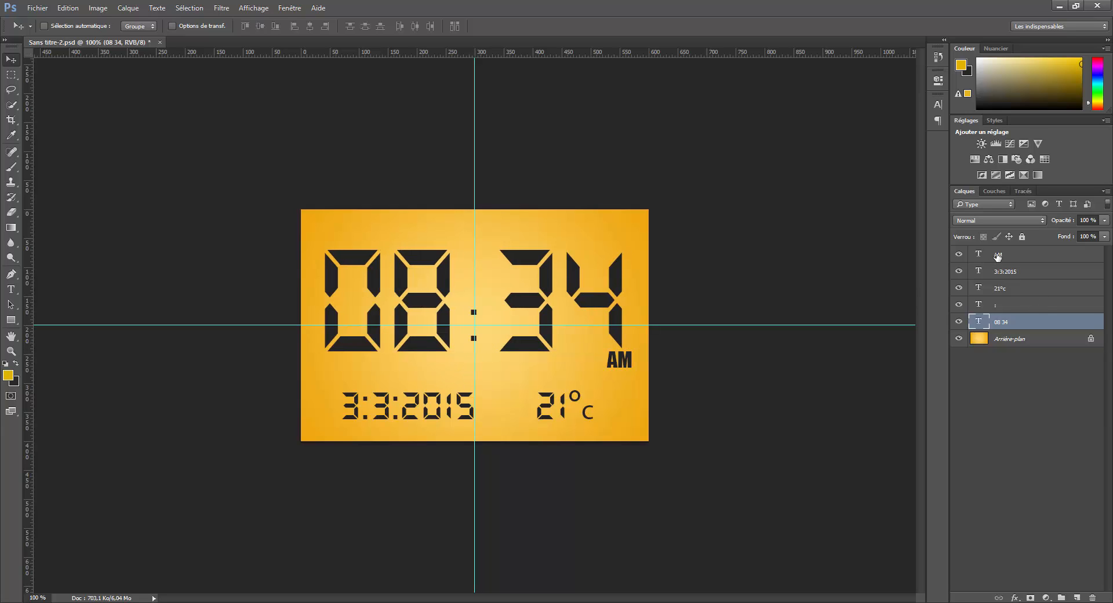
pyautogui.click(995, 305)
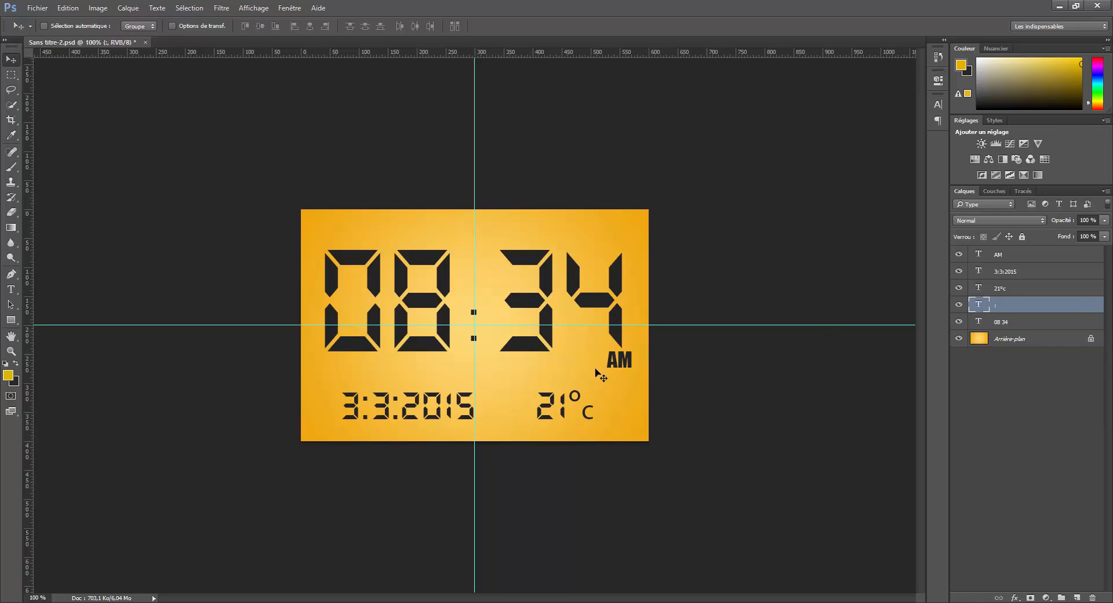
pyautogui.moveTo(482, 335); pyautogui.dragTo(486, 315)
# Step: Align "AM" and "21°c" under the outer edge of the "4", and the date under the outer edge of the "0"
pyautogui.click(995, 257)
pyautogui.moveTo(620, 367); pyautogui.dragTo(610, 372)
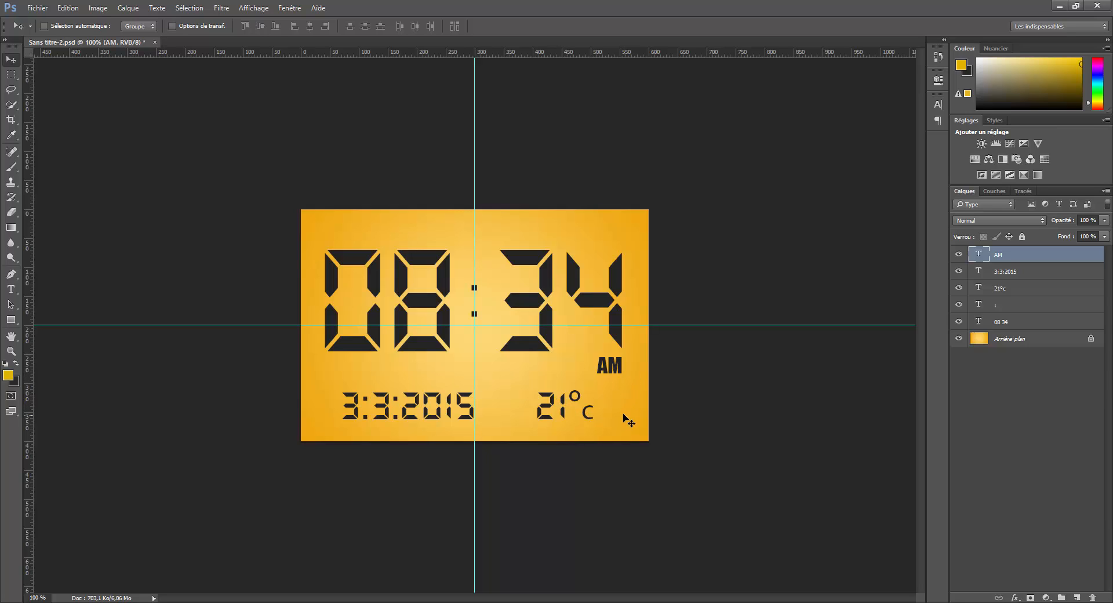
pyautogui.click(996, 294)
pyautogui.moveTo(547, 412); pyautogui.dragTo(578, 414)
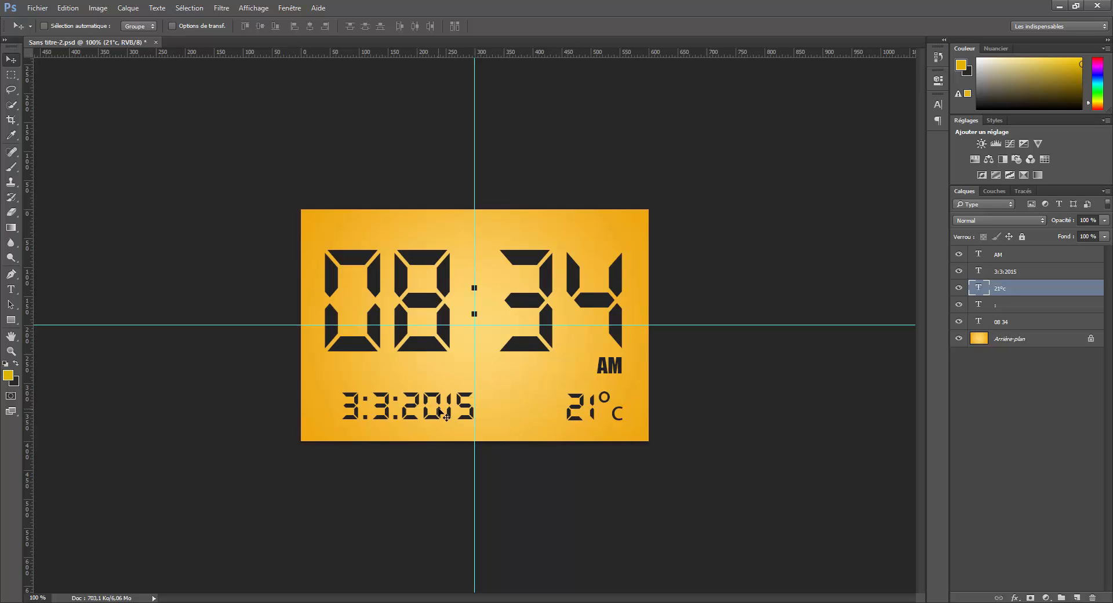
pyautogui.click(993, 279)
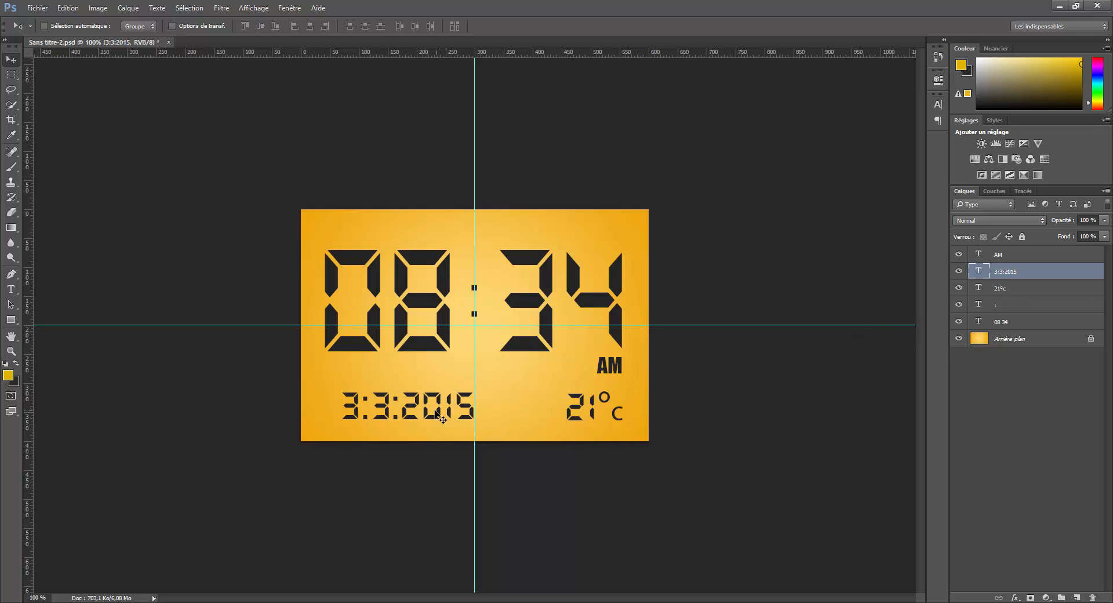
pyautogui.moveTo(438, 410); pyautogui.dragTo(423, 409)
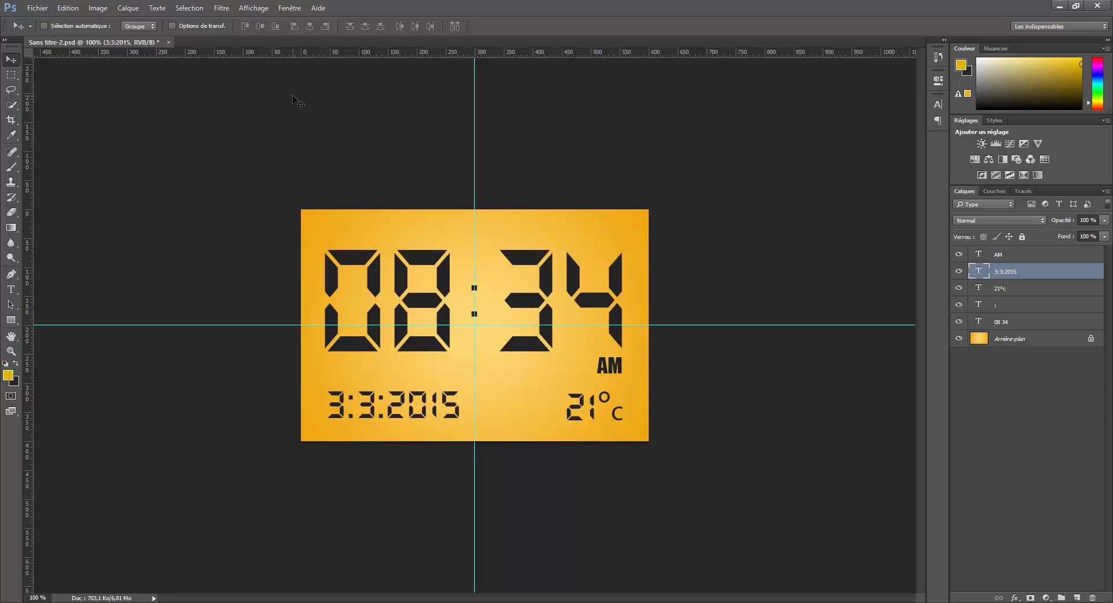
# Step: Switch to the Chrome browser and search Google Images for "clock alarm radio"
pyautogui.click(148, 602)
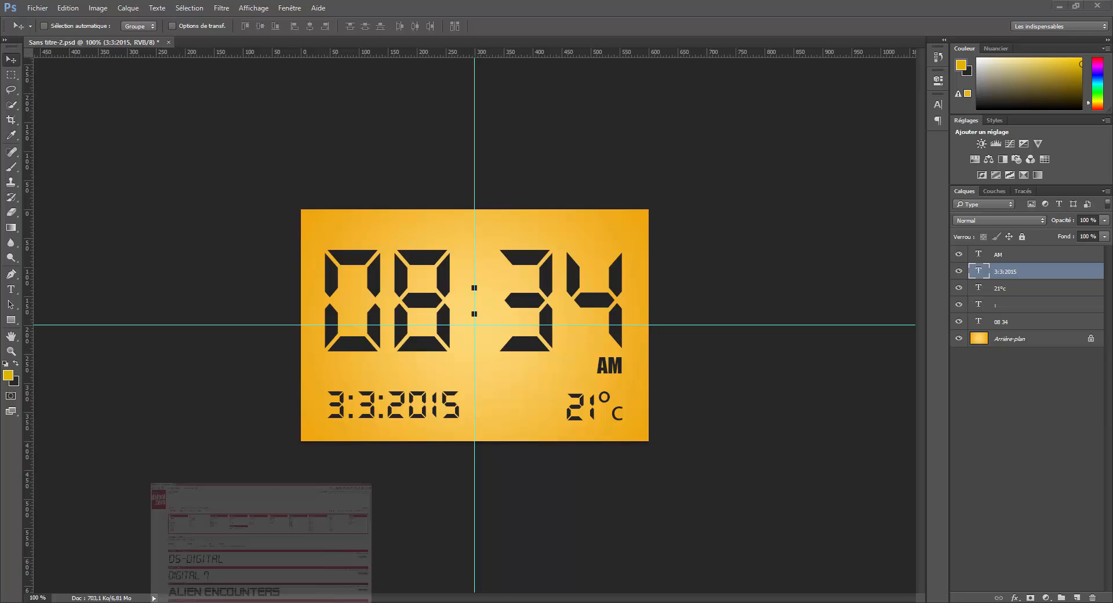
pyautogui.moveTo(202, 27); pyautogui.dragTo(3, 29)
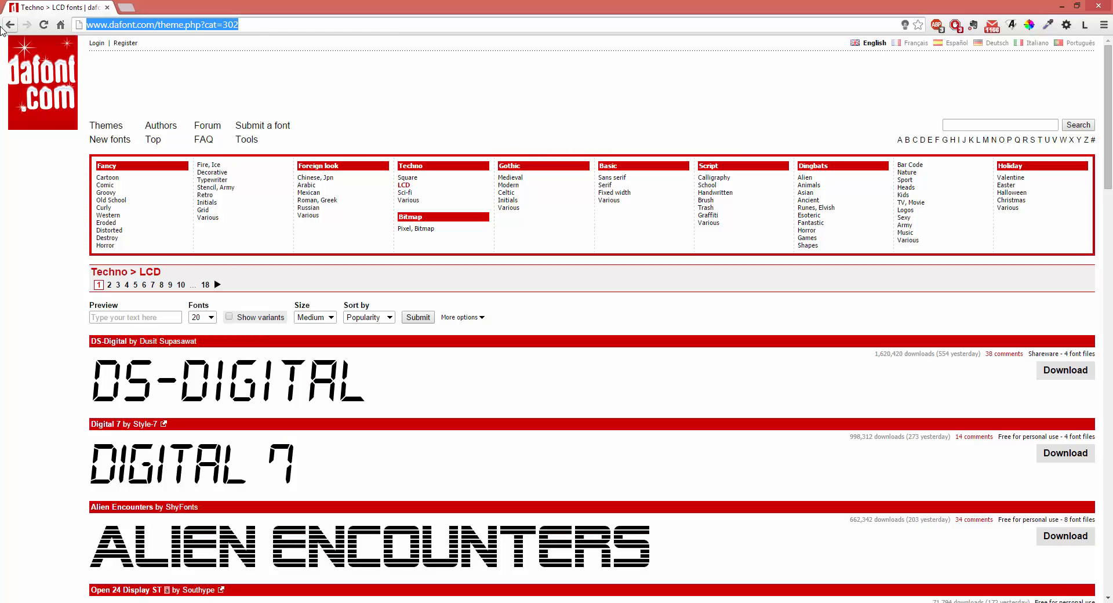
pyautogui.write('clock ')
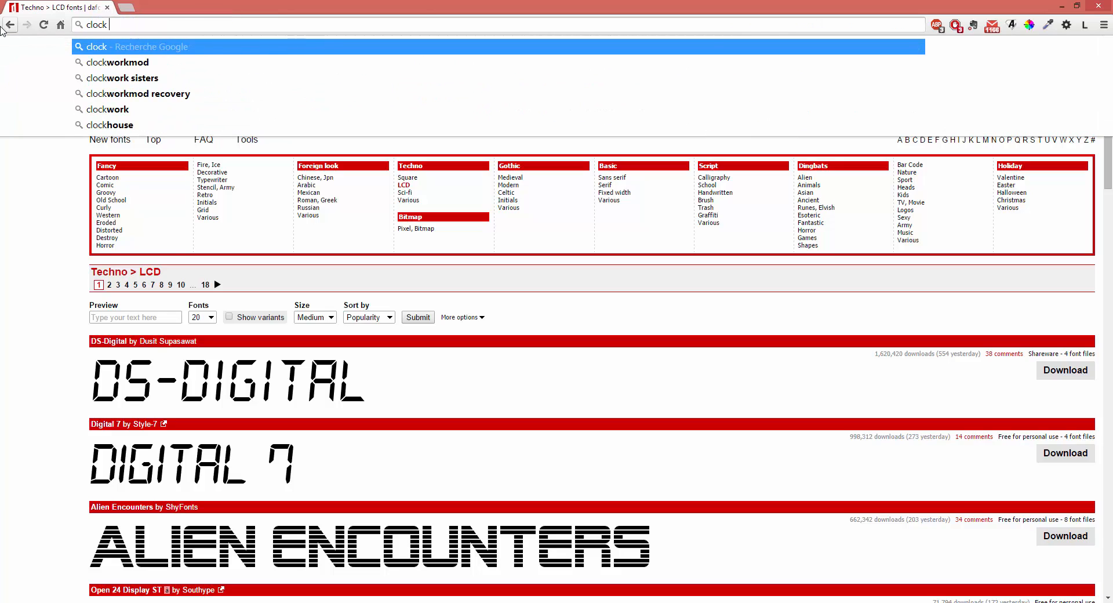
pyautogui.write('alarm rad')
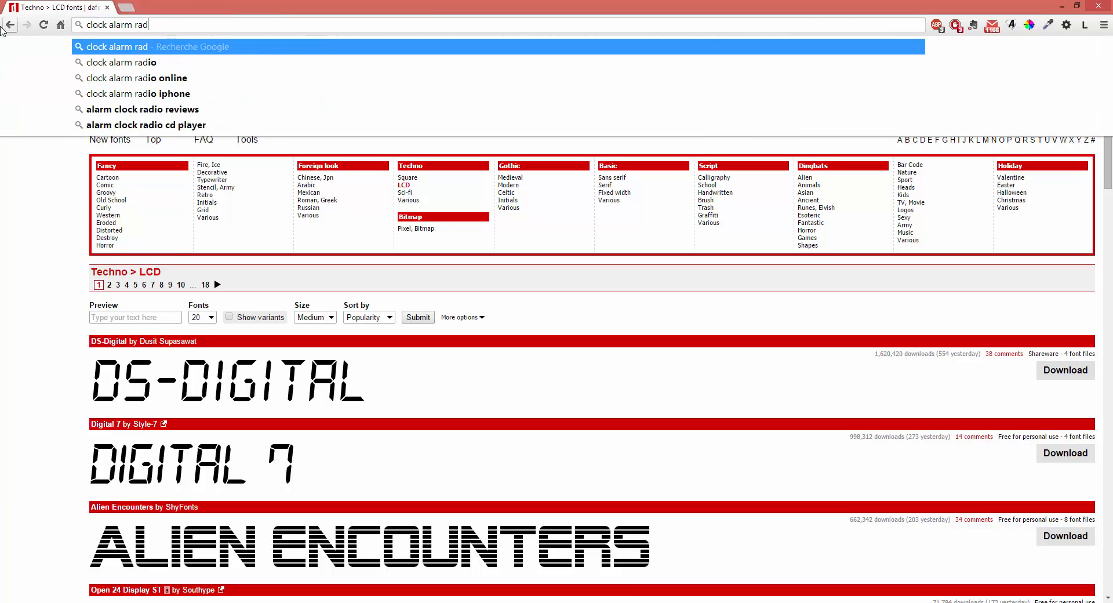
pyautogui.write('io')
pyautogui.press('Return')
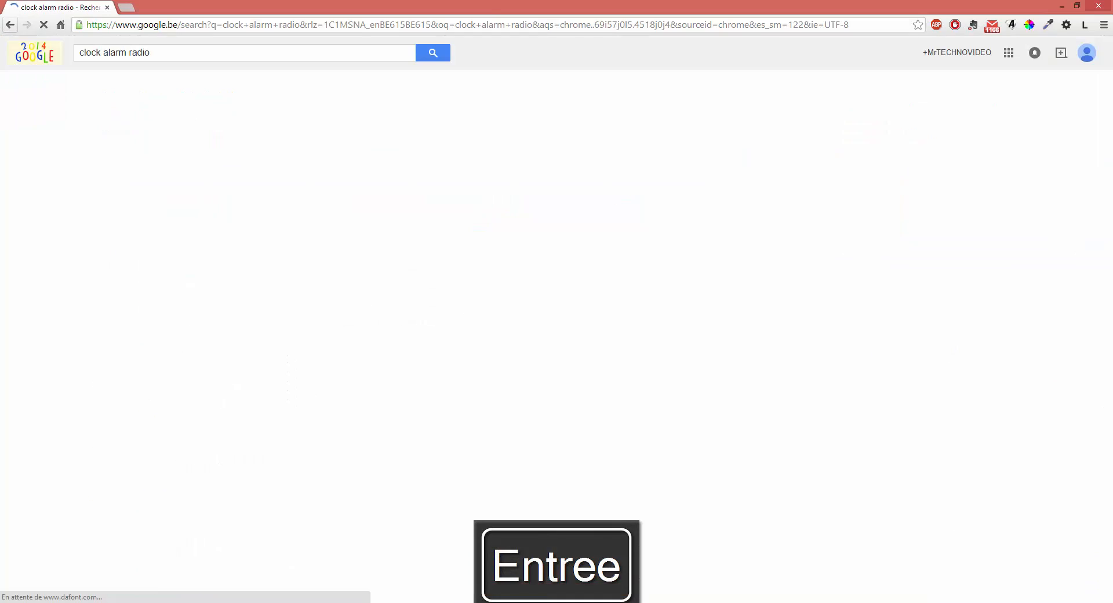
pyautogui.click(118, 88)
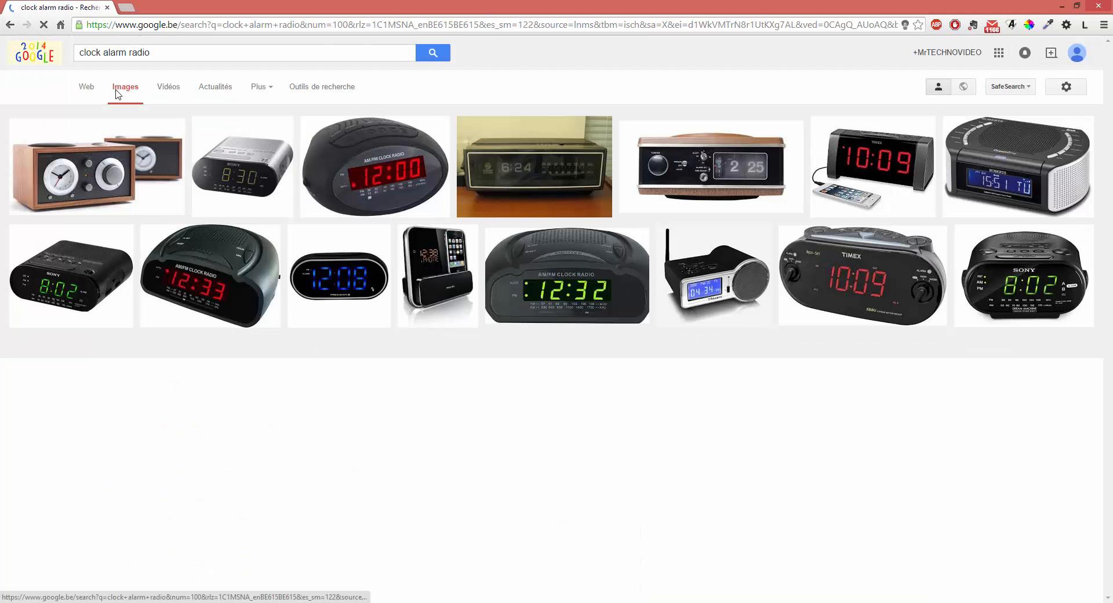
pyautogui.scroll(-4, 539, 372)
pyautogui.scroll(4, 539, 372)
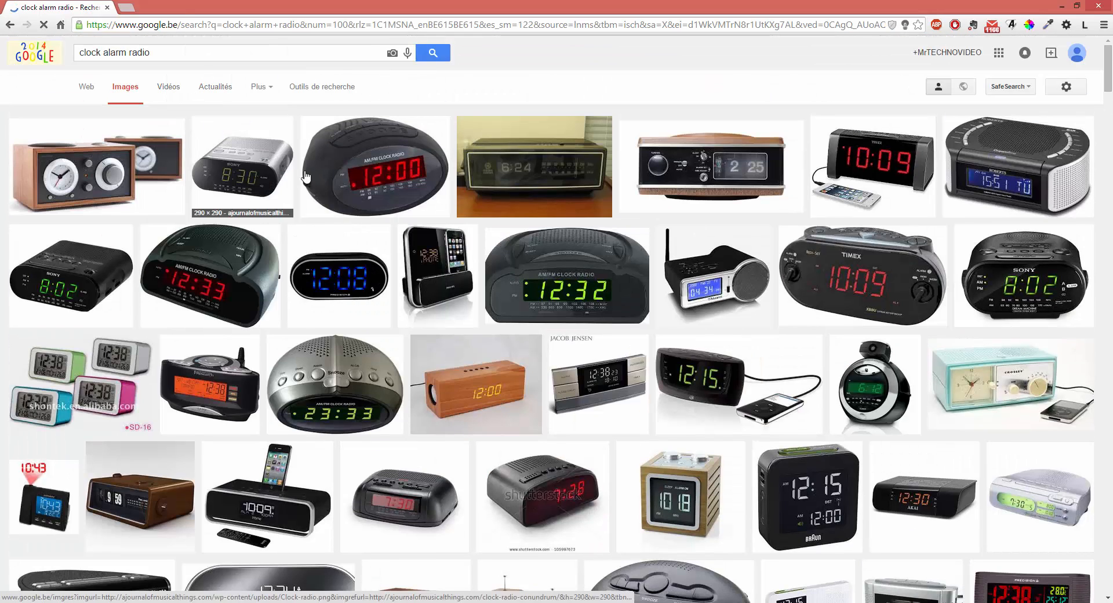
# Step: Extend the image search to "clock alarm radio logo png"
pyautogui.click(182, 51)
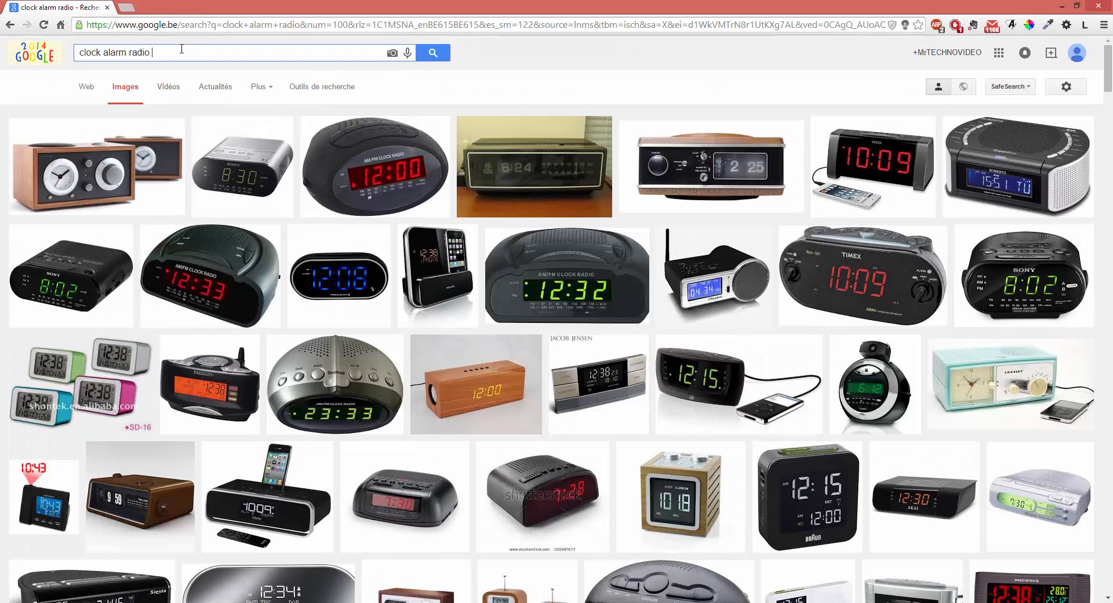
pyautogui.write('logo pr')
pyautogui.write('g')
pyautogui.press('Return')
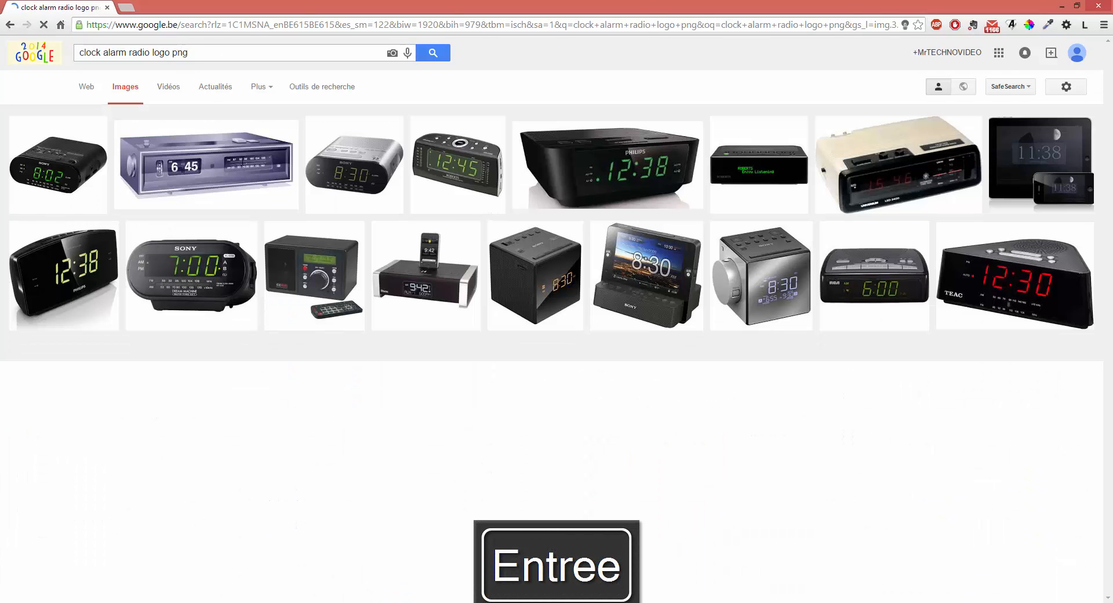
# Step: Look through the image results for a simple alarm-clock icon suited to the clock face
pyautogui.scroll(-7, 458, 374)
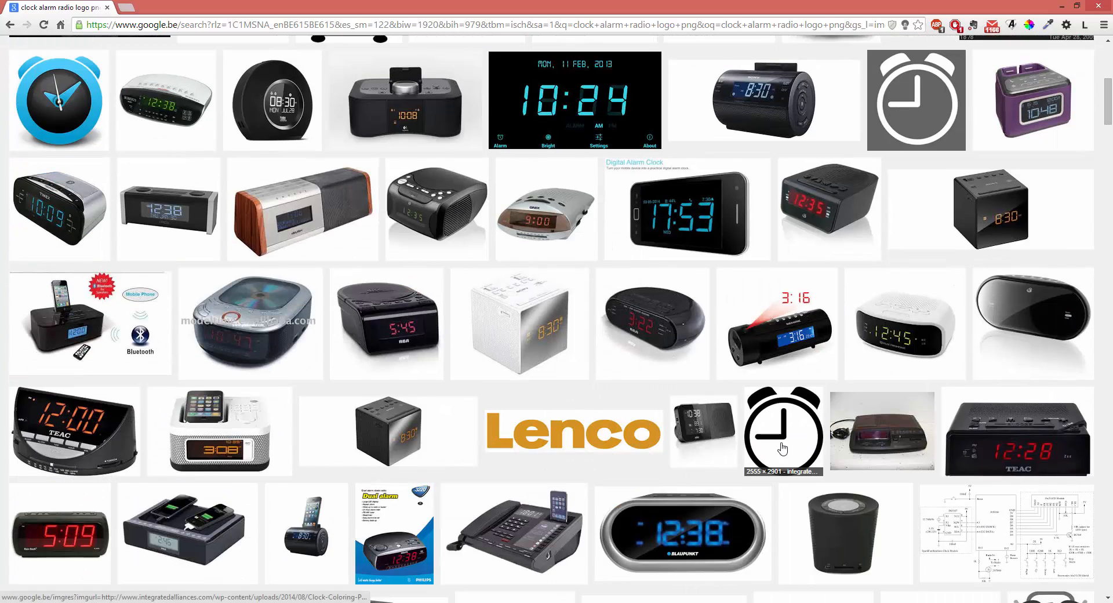
pyautogui.scroll(-6, 771, 442)
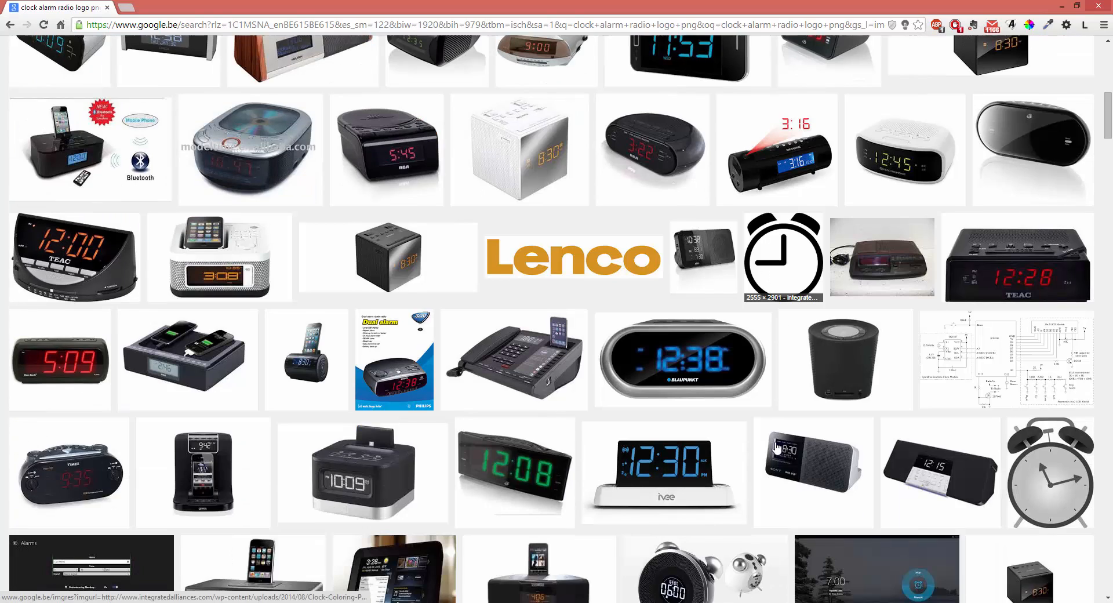
pyautogui.scroll(-4, 776, 447)
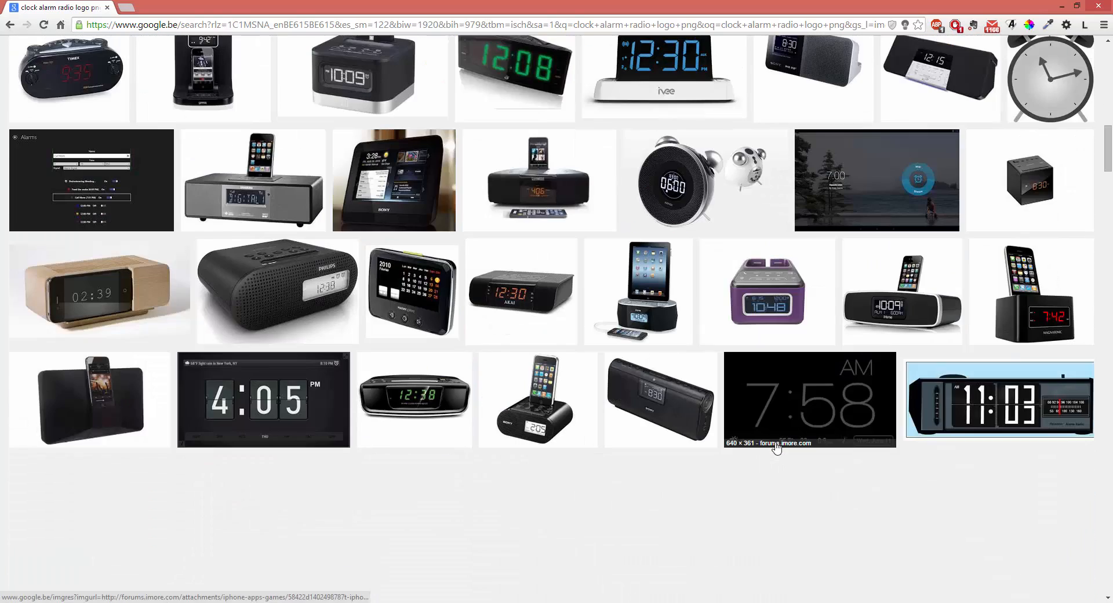
pyautogui.scroll(-4, 776, 447)
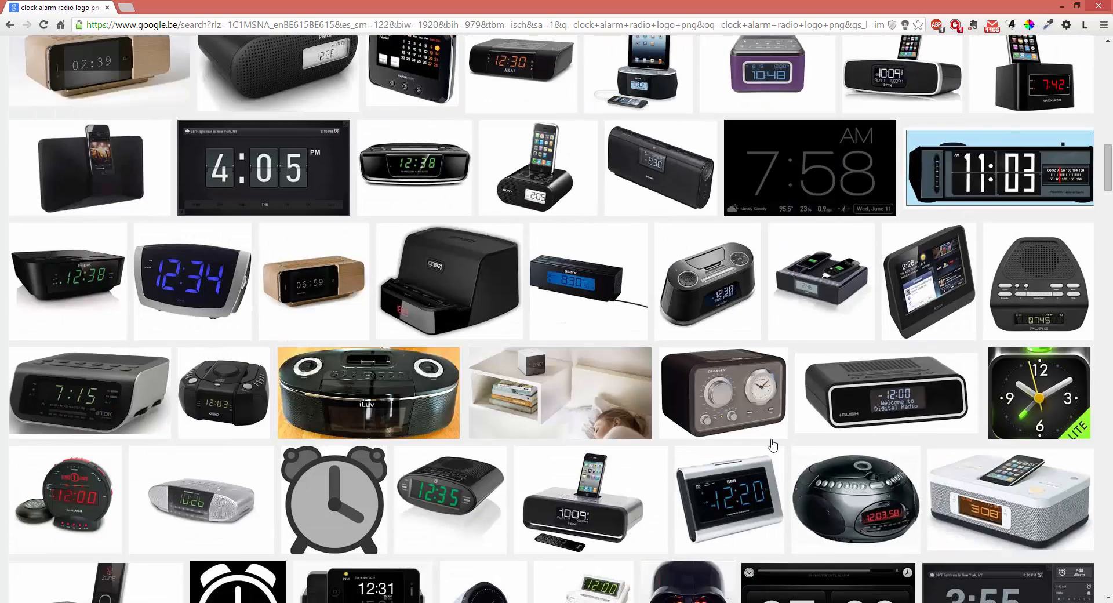
pyautogui.scroll(-5, 772, 445)
pyautogui.scroll(-3, 772, 446)
pyautogui.scroll(1, 772, 445)
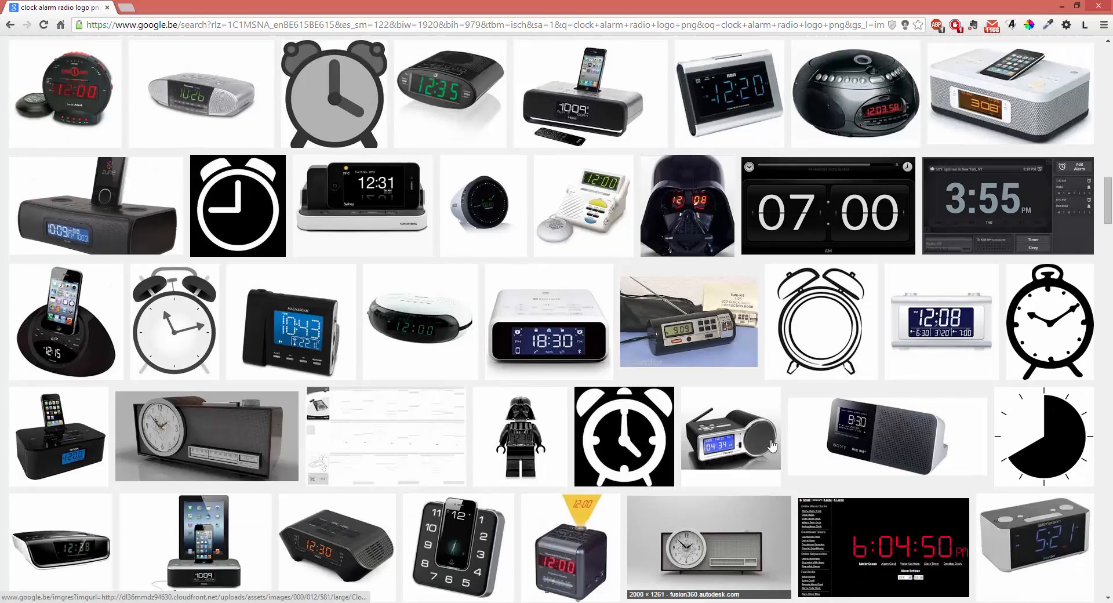
pyautogui.scroll(20, 772, 445)
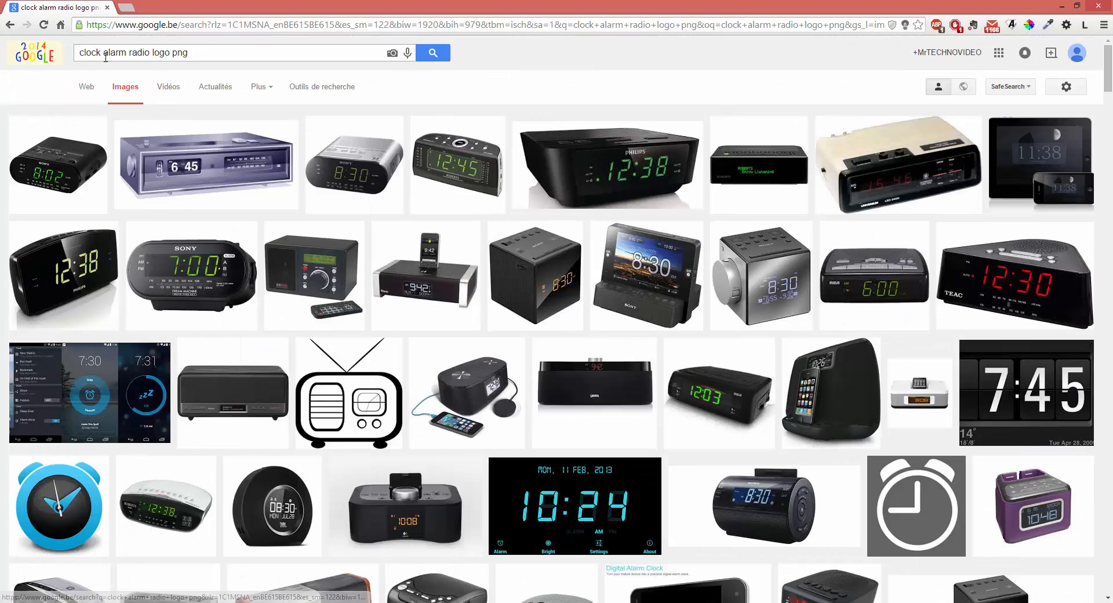
# Step: Remove "radio" from the query and search the images for "clock alarm logo png"
pyautogui.moveTo(103, 51); pyautogui.dragTo(139, 52)
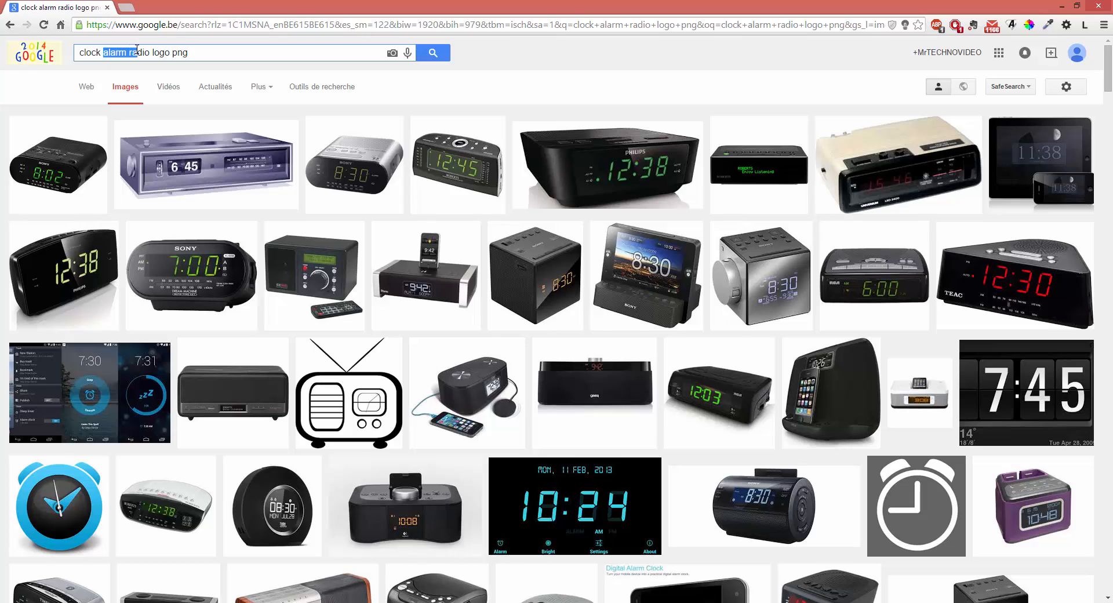
pyautogui.doubleClick(140, 52)
pyautogui.press('BackSpace')
pyautogui.press('Return')
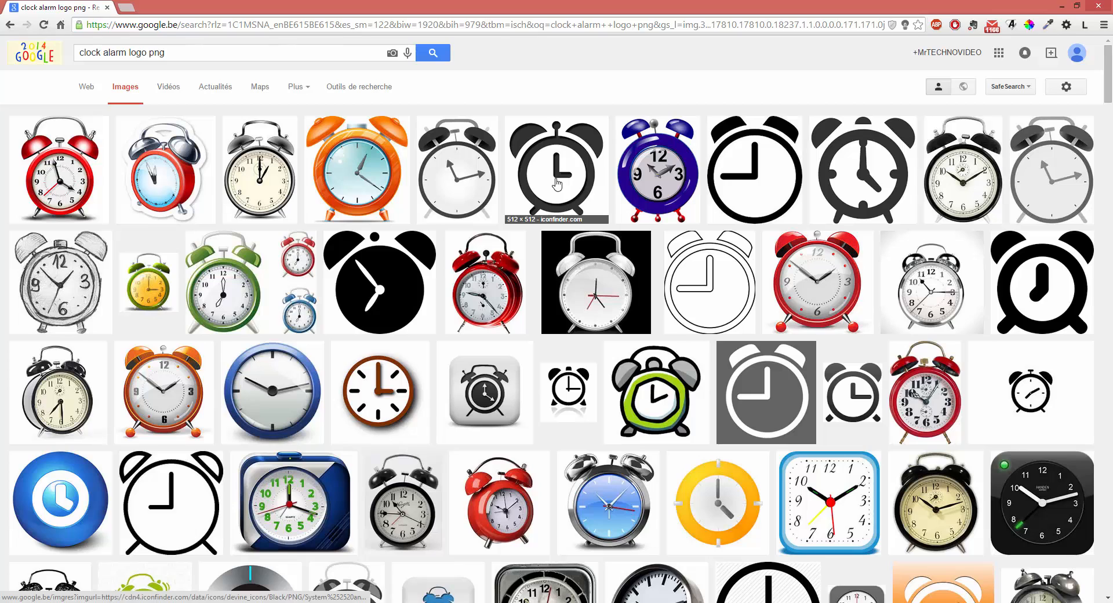
# Step: Open the dark 512 × 512 alarm-clock icon from iconfinder.com and save it to the desktop as the PNG "Times and Dates"
pyautogui.click(556, 185)
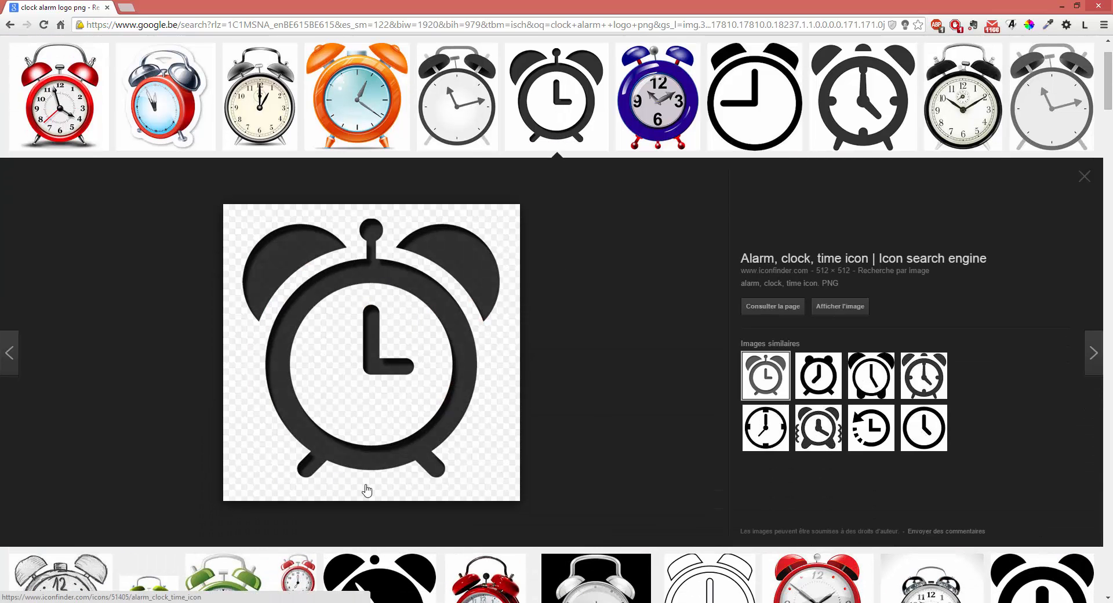
pyautogui.rightClick(335, 285)
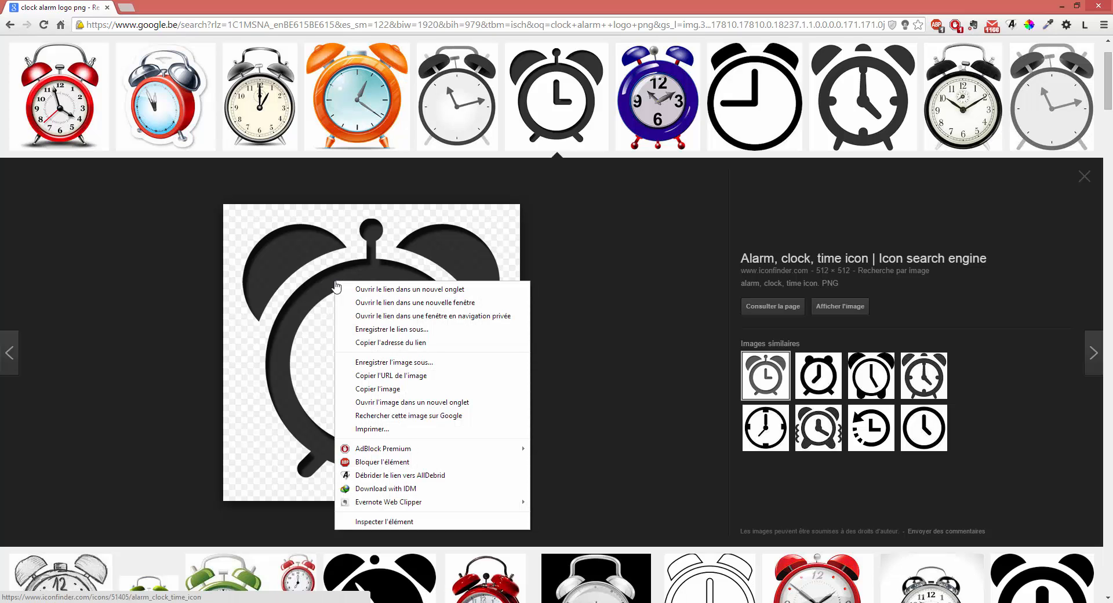
pyautogui.click(366, 362)
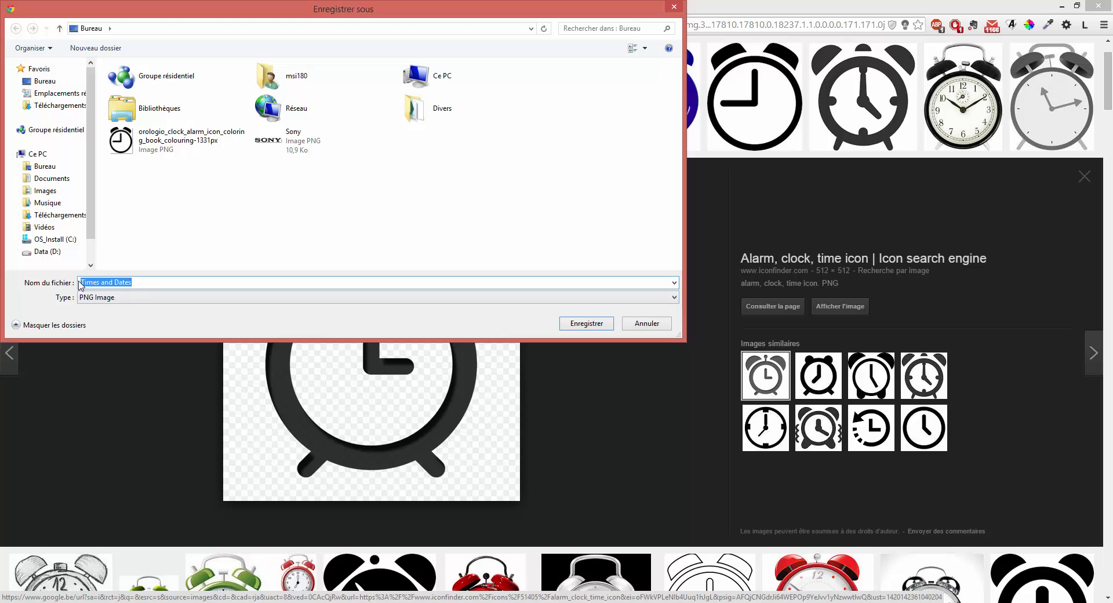
pyautogui.click(577, 320)
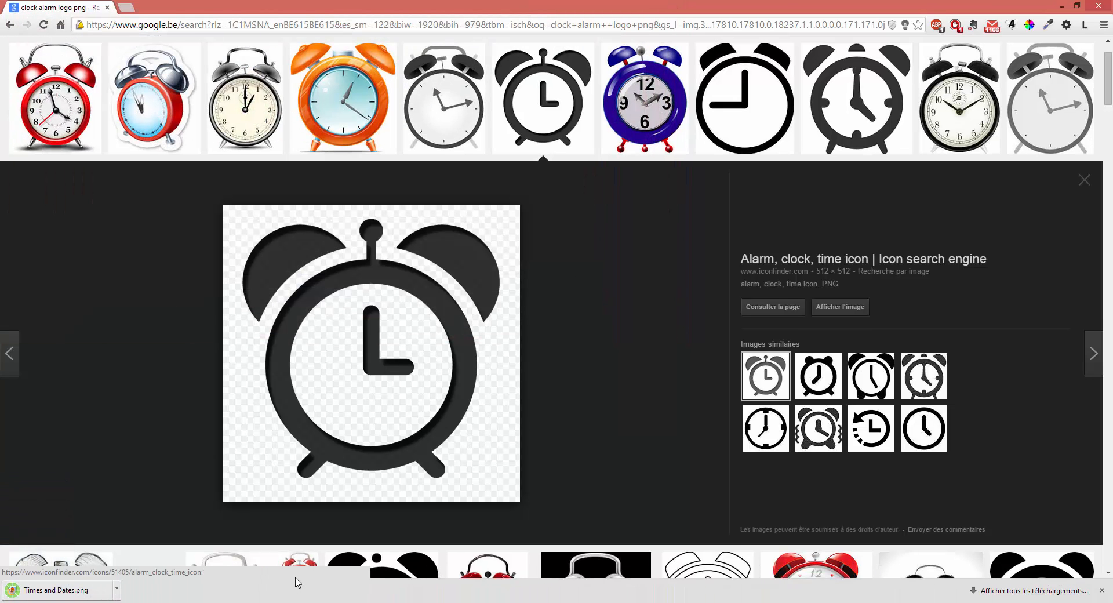
# Step: Switch to Photoshop and open the alarm-clock icon "Times and Dates" from the desktop
pyautogui.moveTo(297, 601)
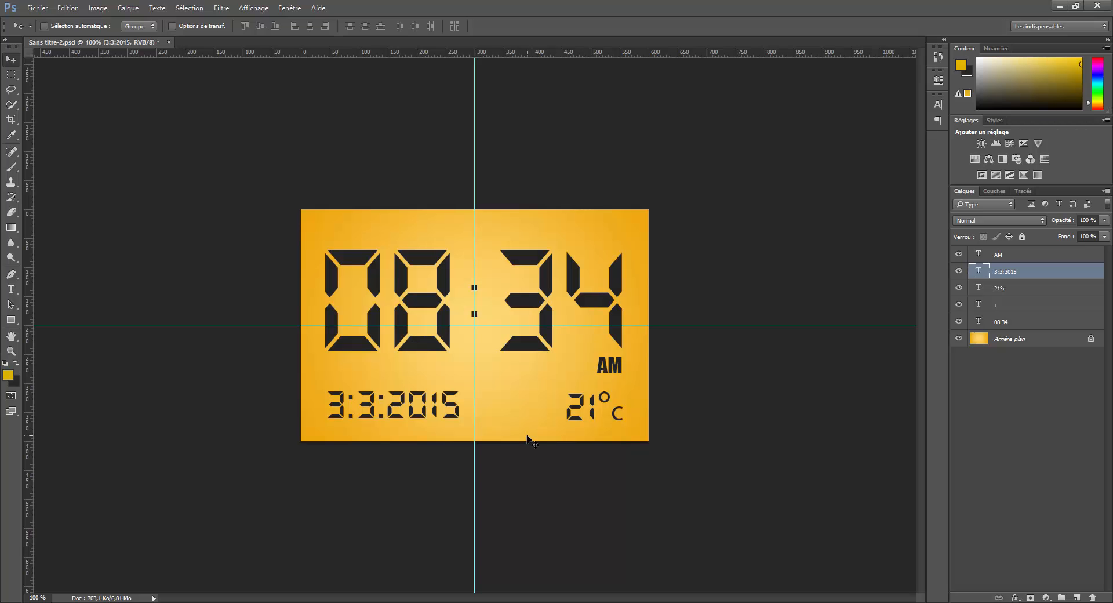
pyautogui.hotkey('ctrl', 'o')
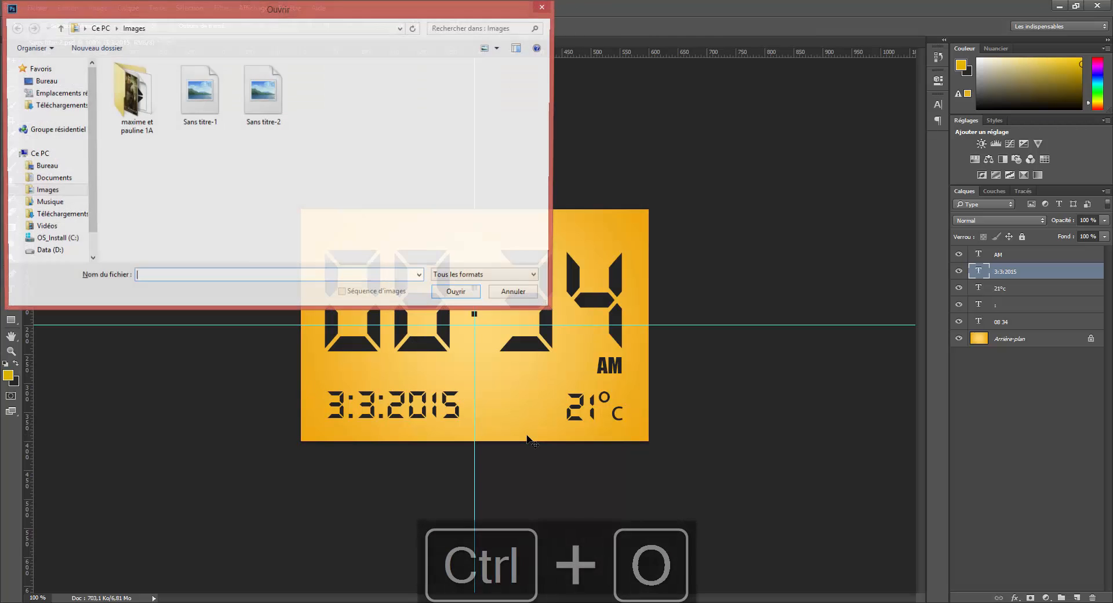
pyautogui.click(44, 81)
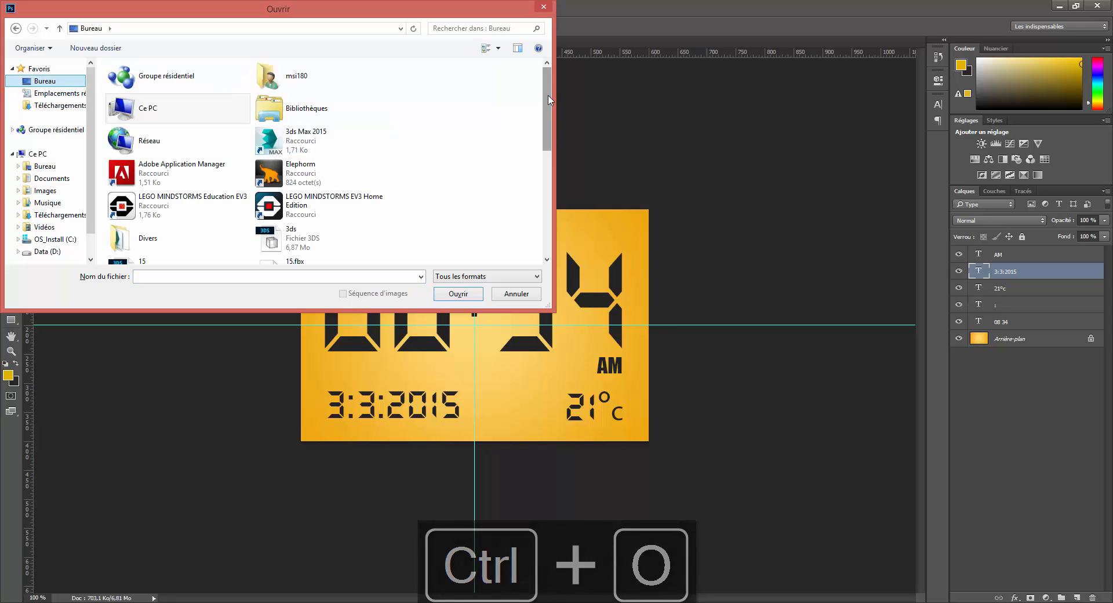
pyautogui.scroll(-3, 550, 139)
pyautogui.moveTo(553, 139); pyautogui.dragTo(555, 202)
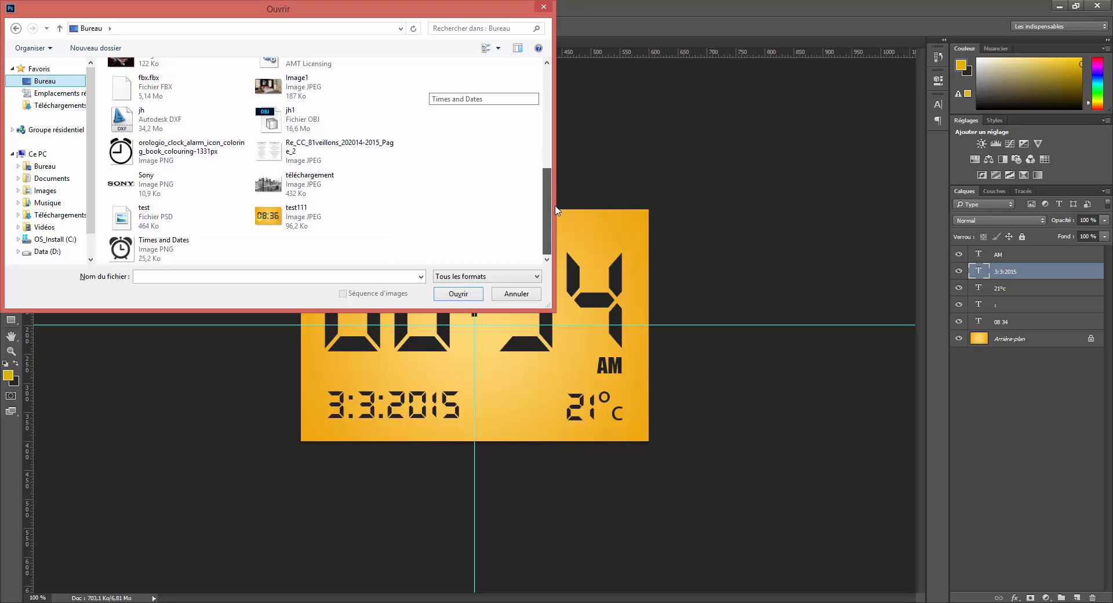
pyautogui.doubleClick(168, 247)
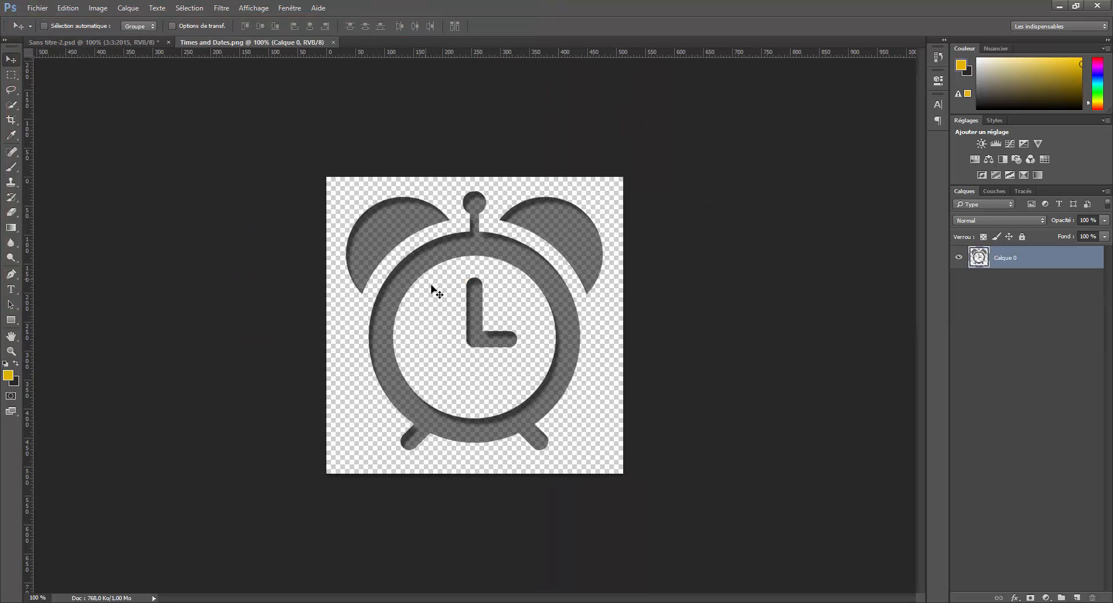
# Step: Copy the entire alarm-clock icon image and paste it into the clock-face document Sans titre-2.psd
pyautogui.hotkey('ctrl', 'a')
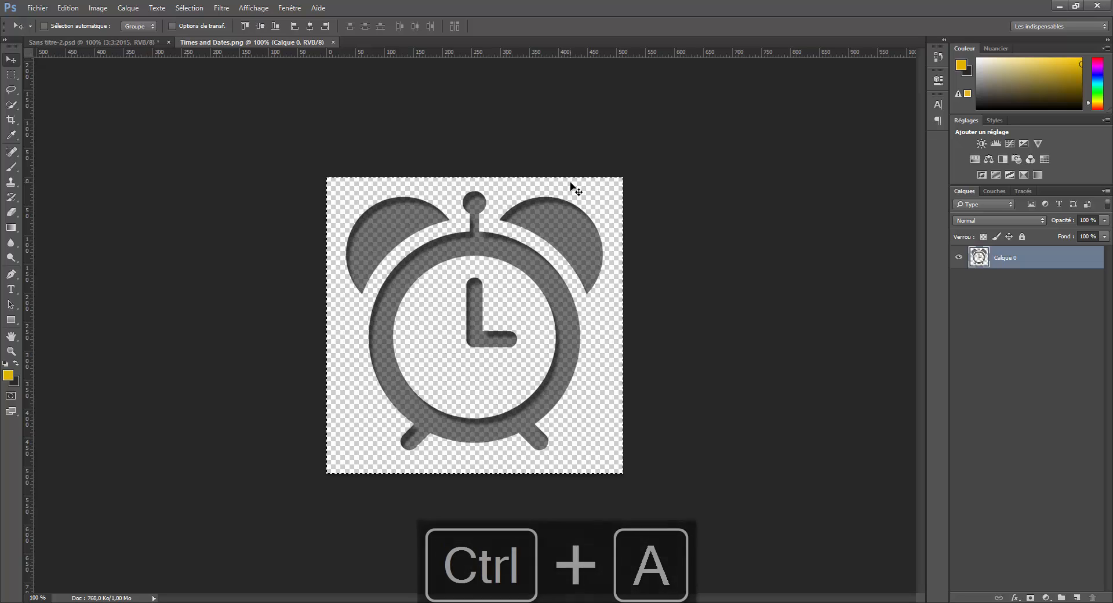
pyautogui.hotkey('ctrl', 'c')
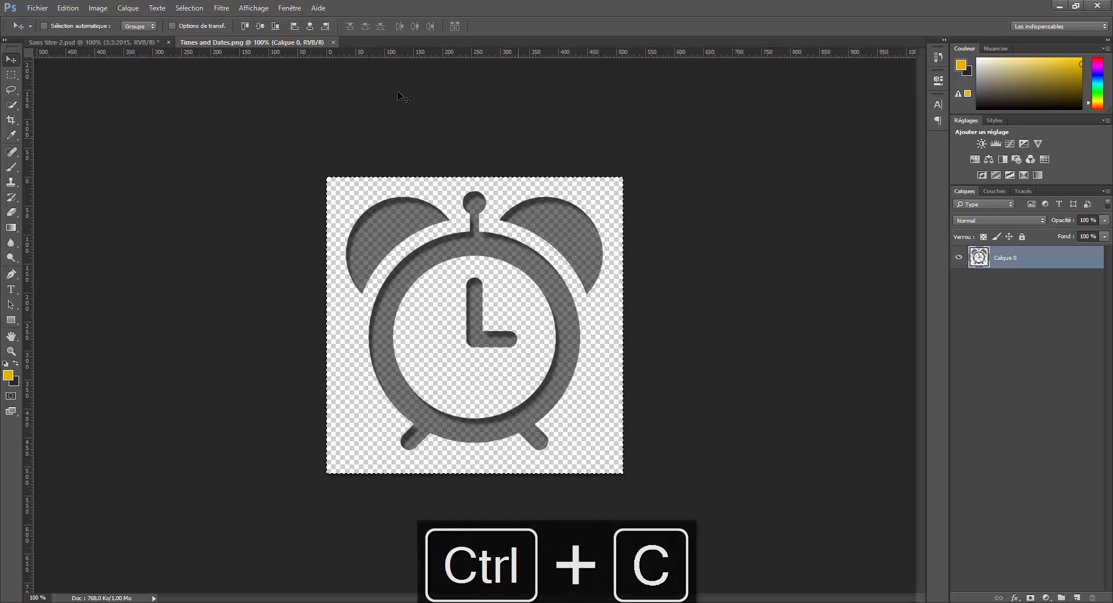
pyautogui.click(135, 43)
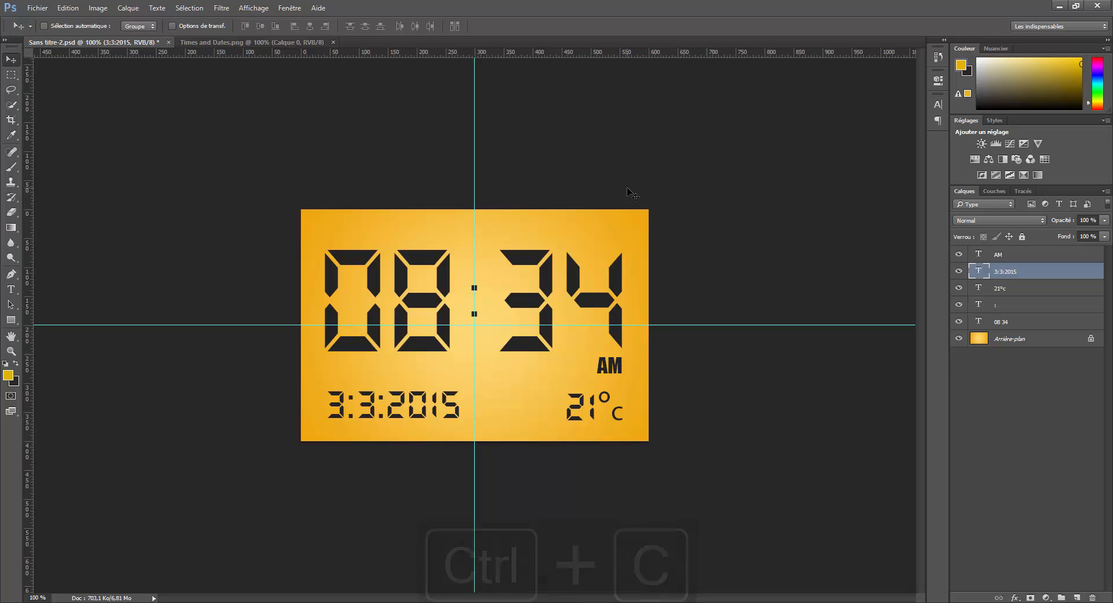
pyautogui.hotkey('ctrl', 'v')
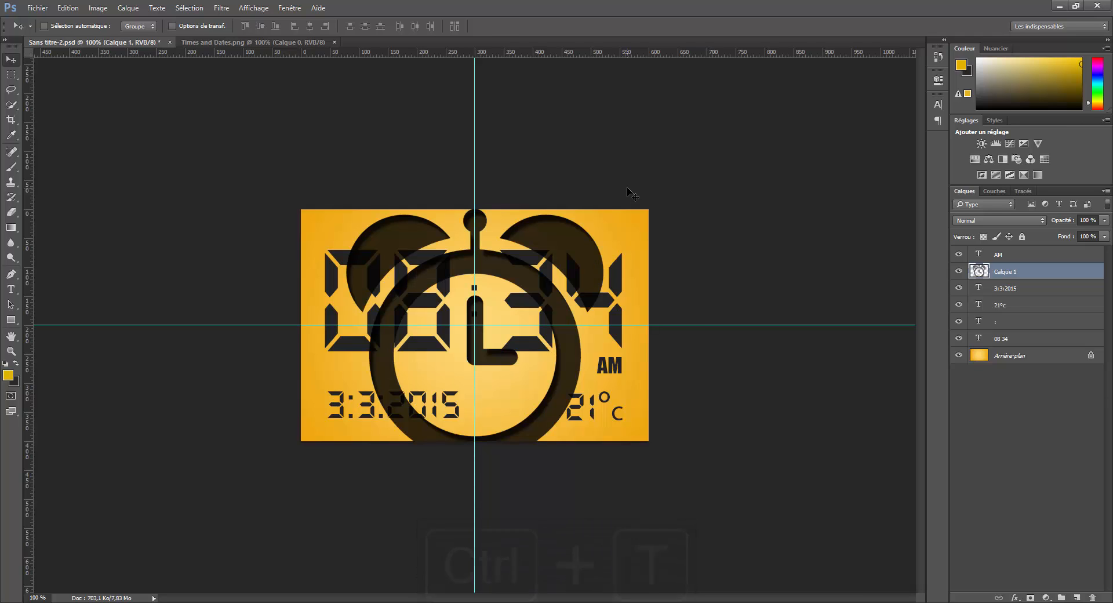
# Step: Scale the pasted alarm icon down to about 11 % and place it between the date and the temperature
pyautogui.hotkey('ctrl', 't')
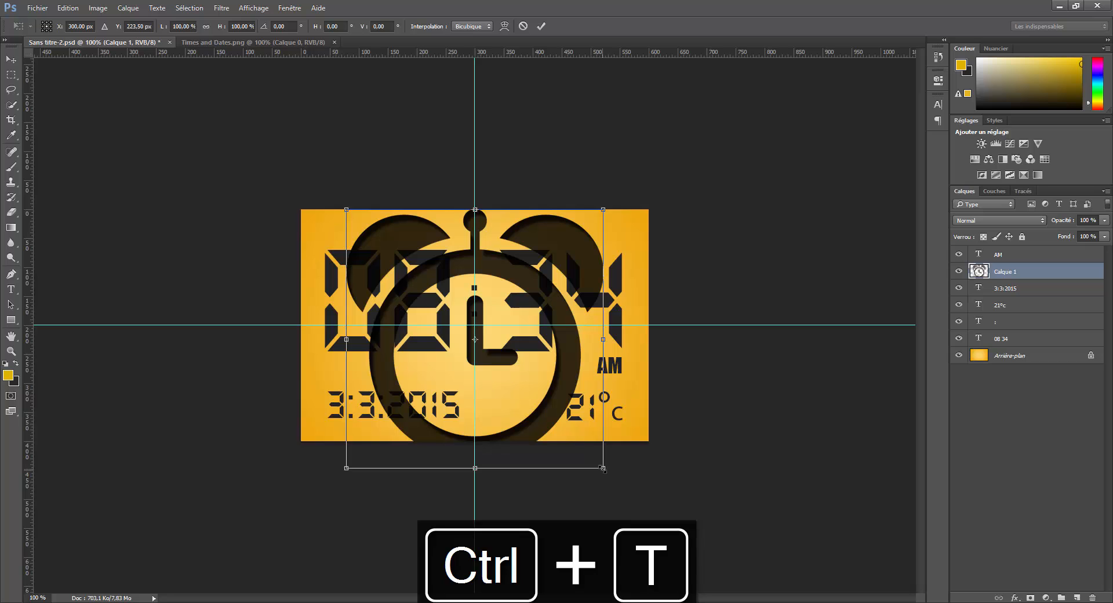
pyautogui.moveTo(602, 467); pyautogui.dragTo(354, 253)
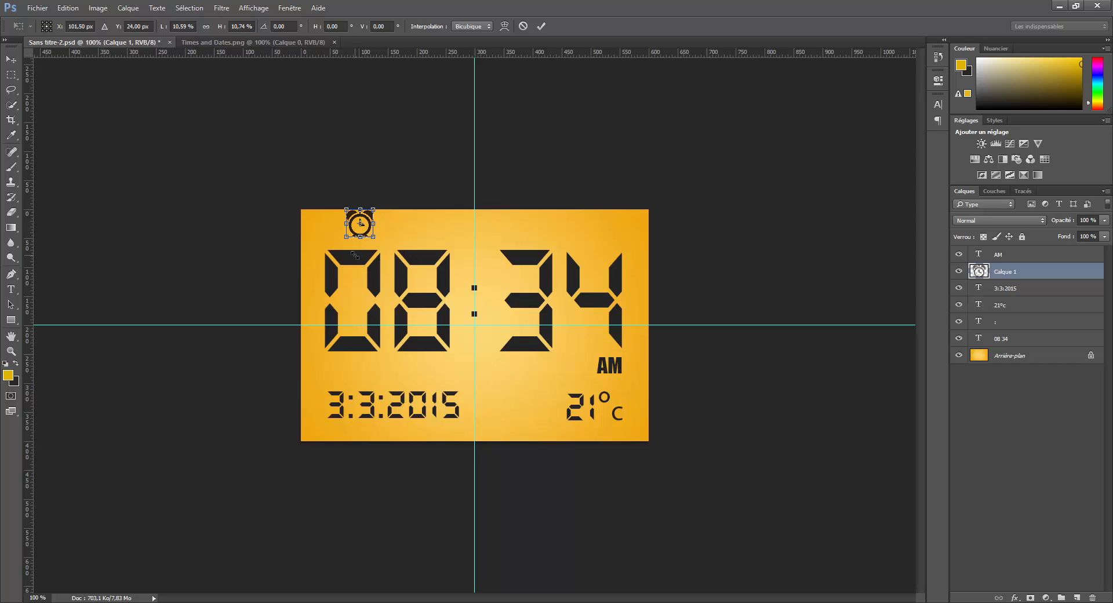
pyautogui.click(16, 58)
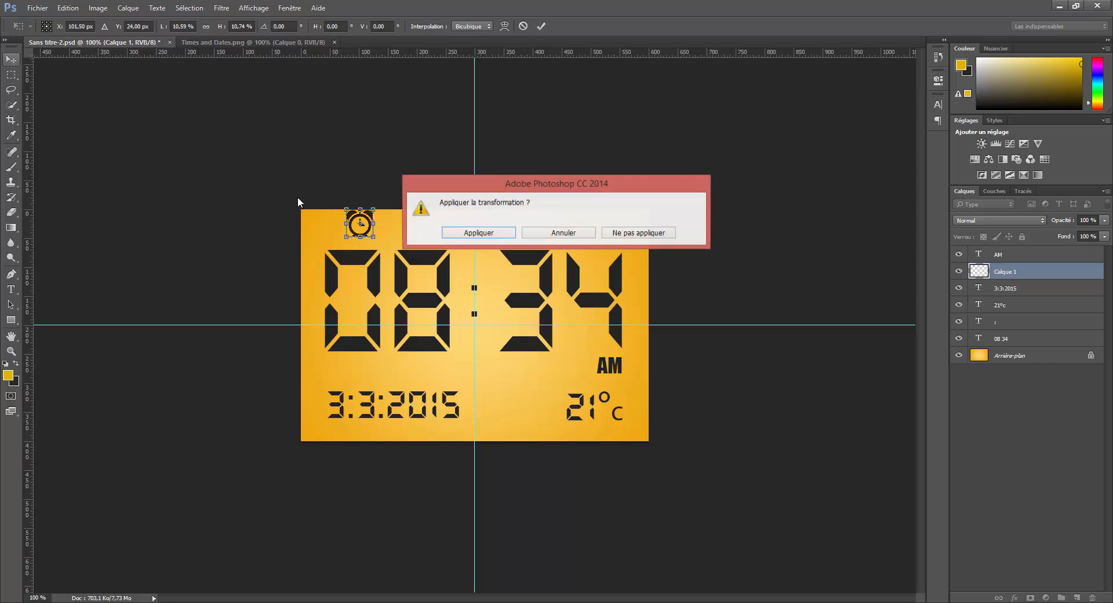
pyautogui.click(478, 233)
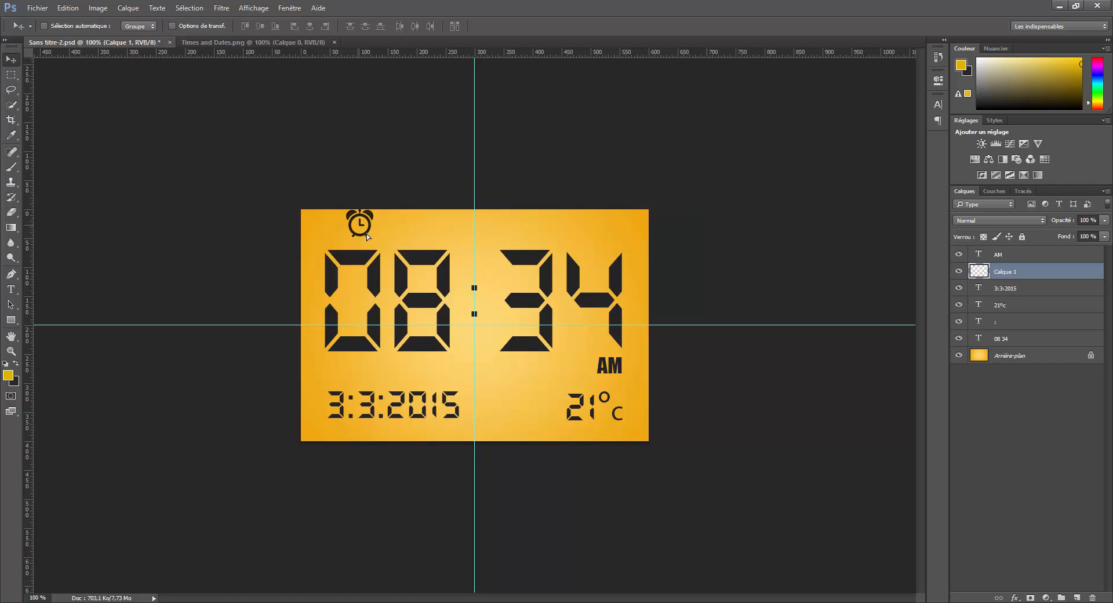
pyautogui.moveTo(349, 237); pyautogui.dragTo(508, 408)
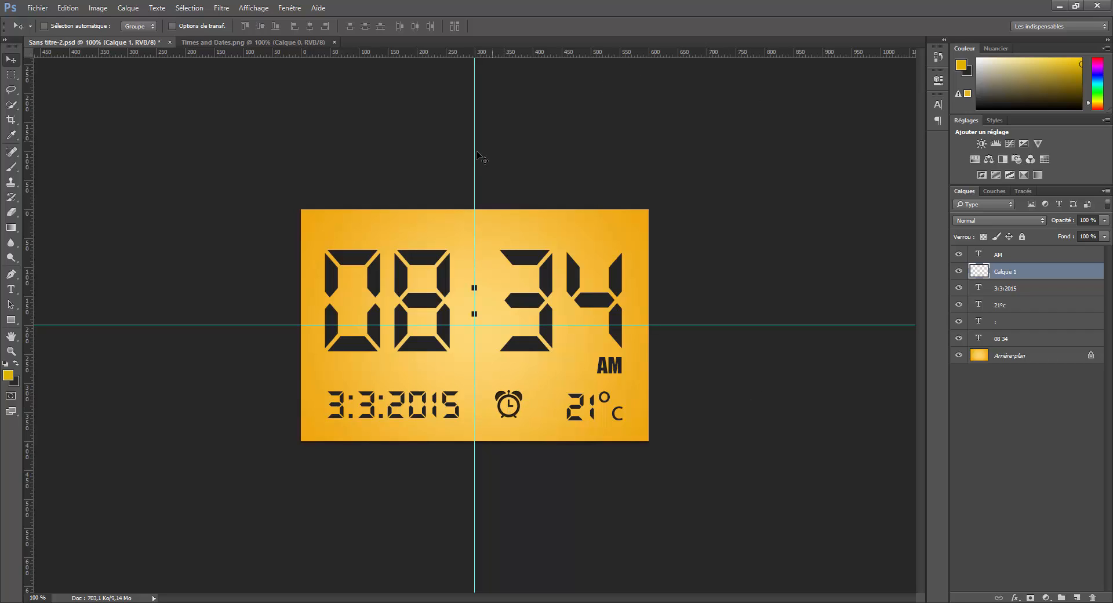
# Step: Save the clock face as a JPEG copy named "clock" at maximum quality 12 in the standard baseline format
pyautogui.click(37, 8)
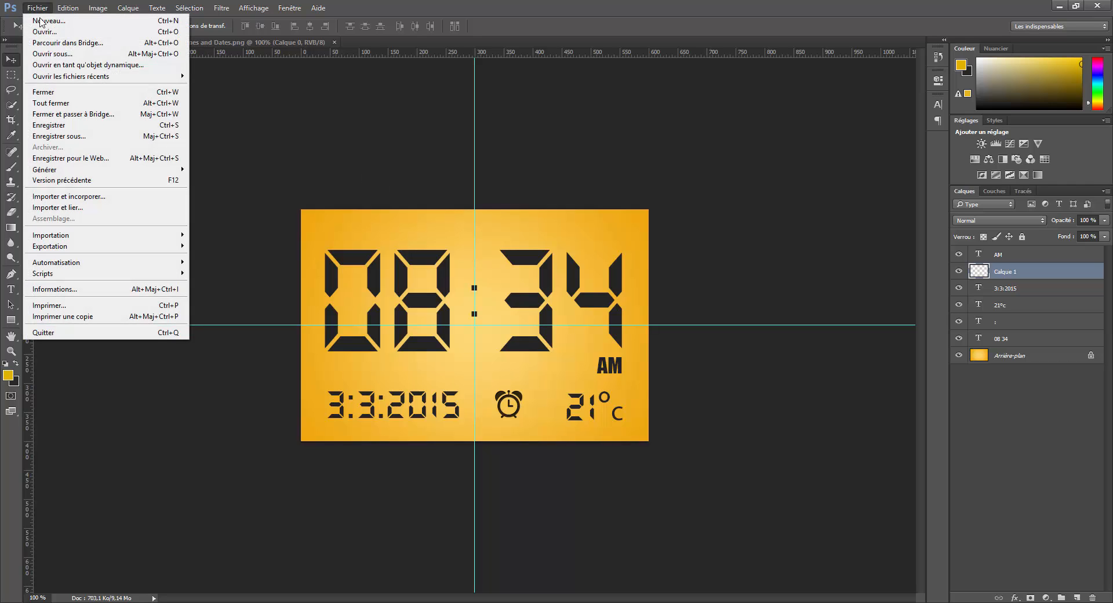
pyautogui.click(81, 138)
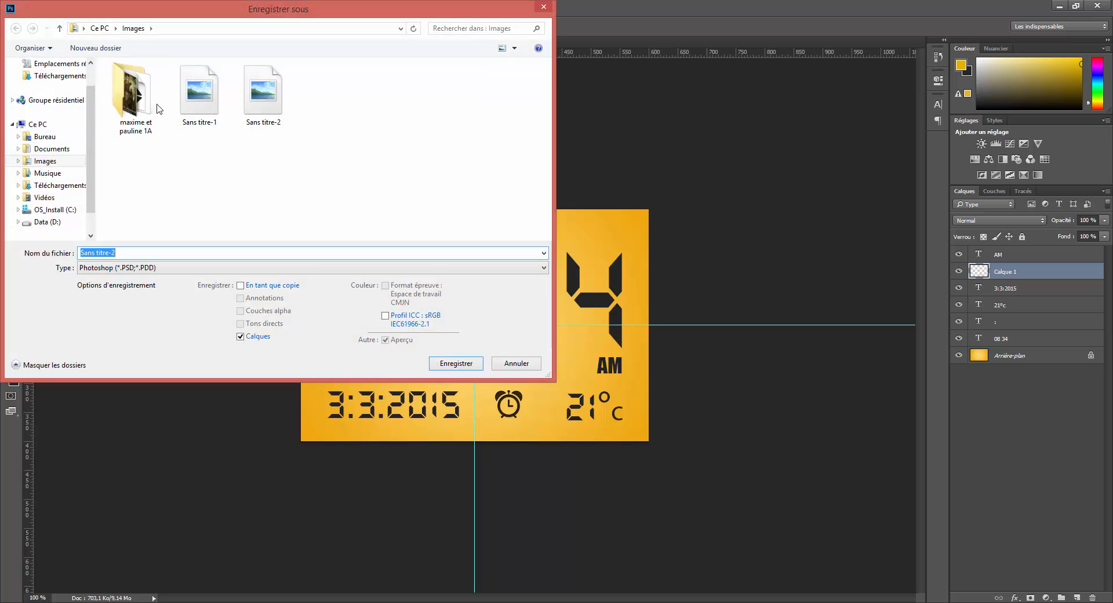
pyautogui.click(430, 267)
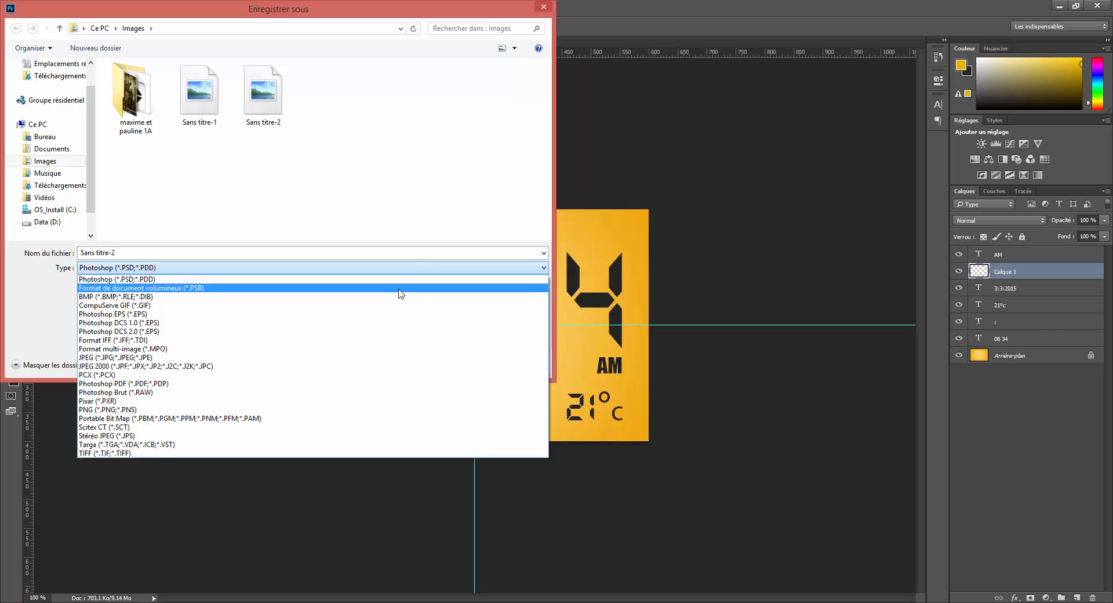
pyautogui.click(181, 358)
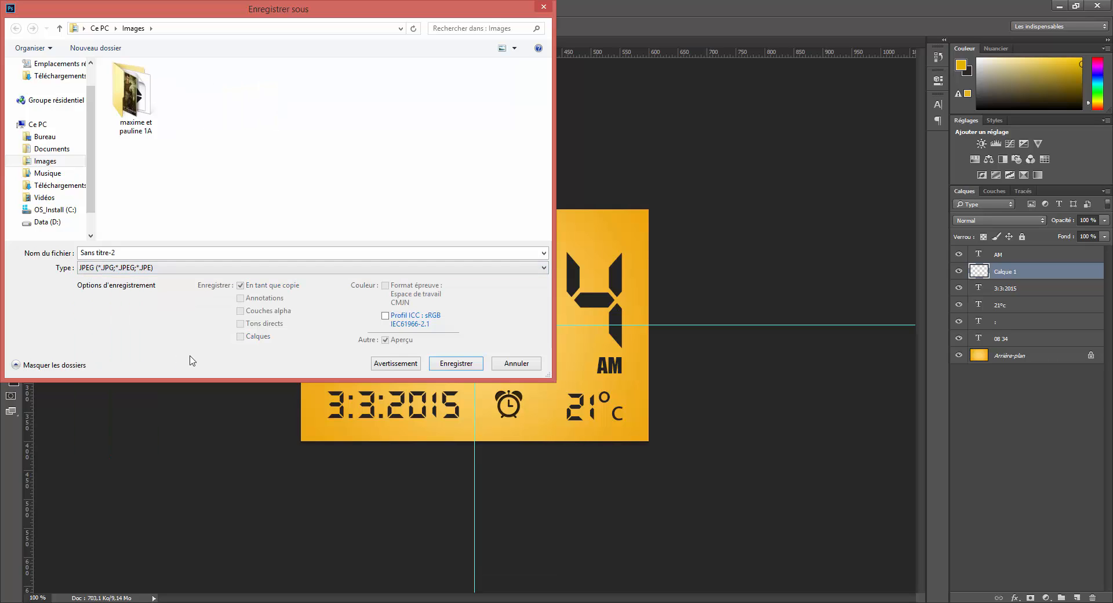
pyautogui.click(125, 254)
pyautogui.write('clock')
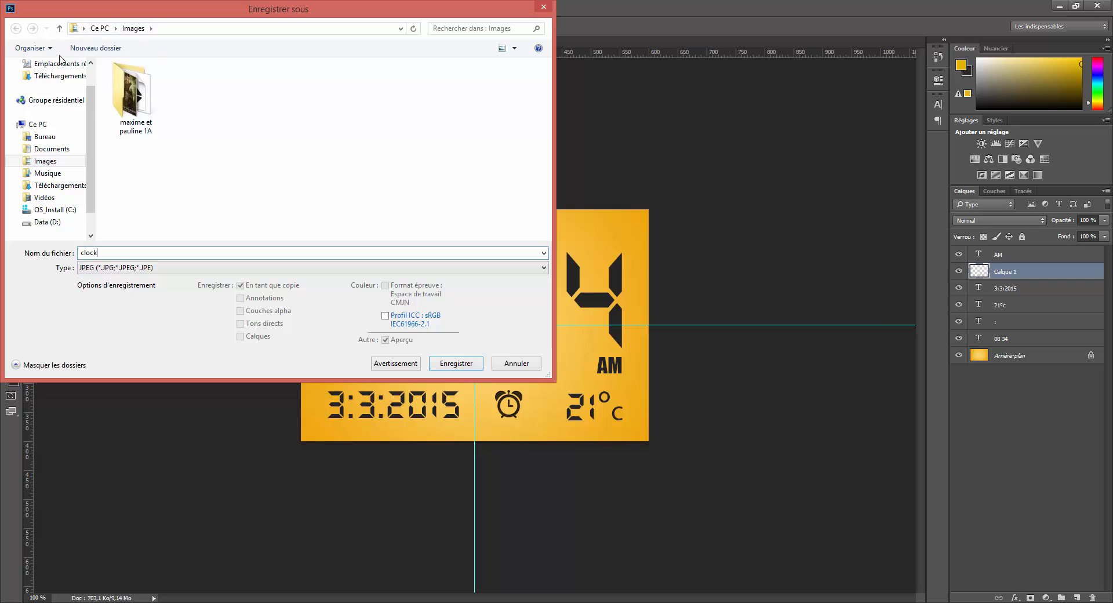
pyautogui.click(463, 367)
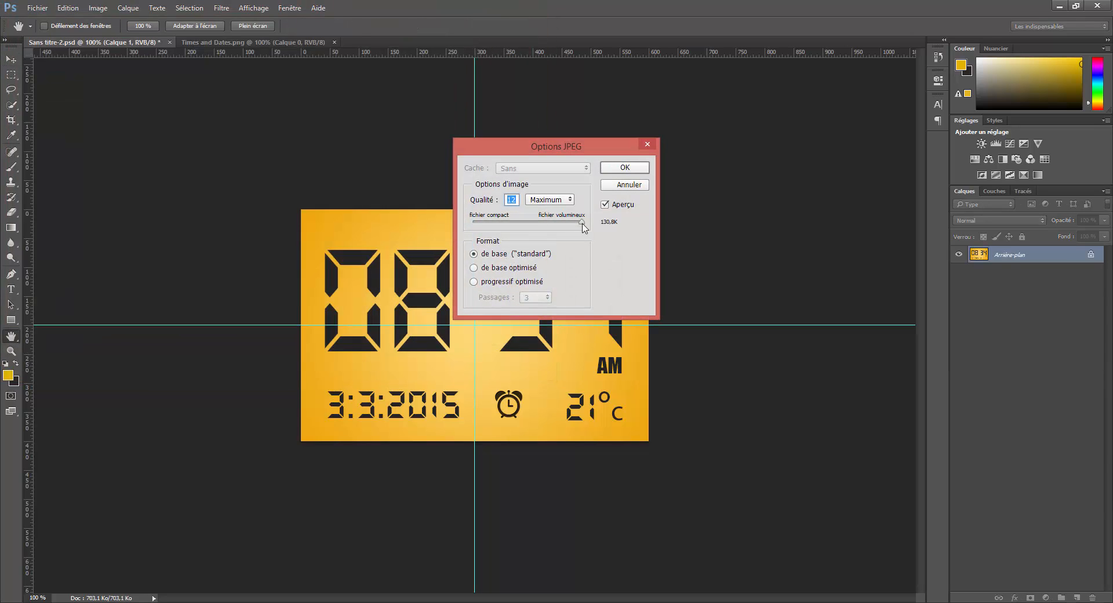
pyautogui.click(624, 168)
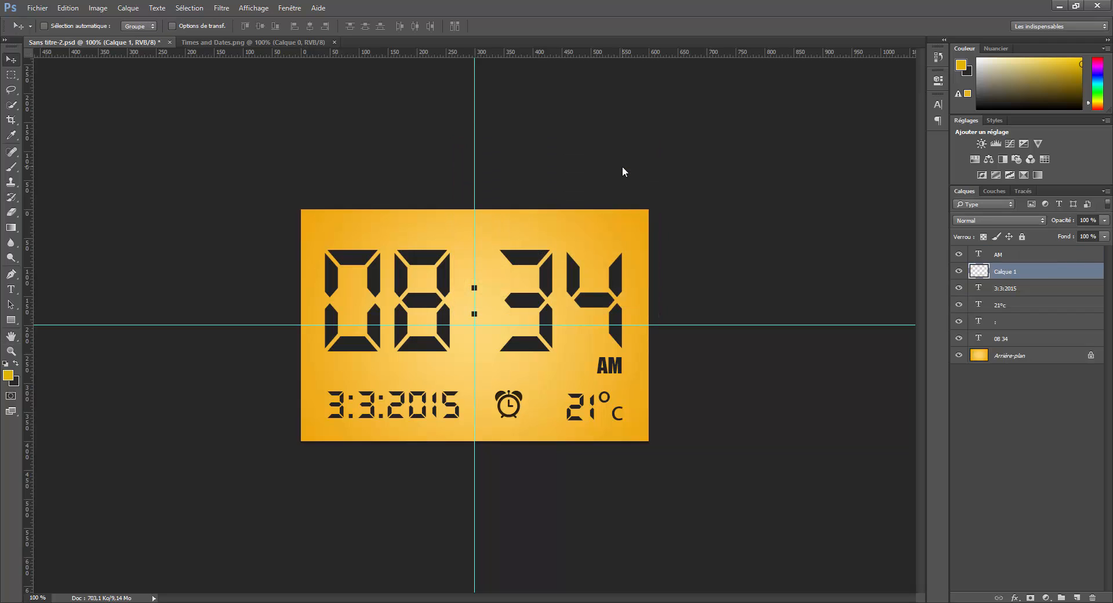